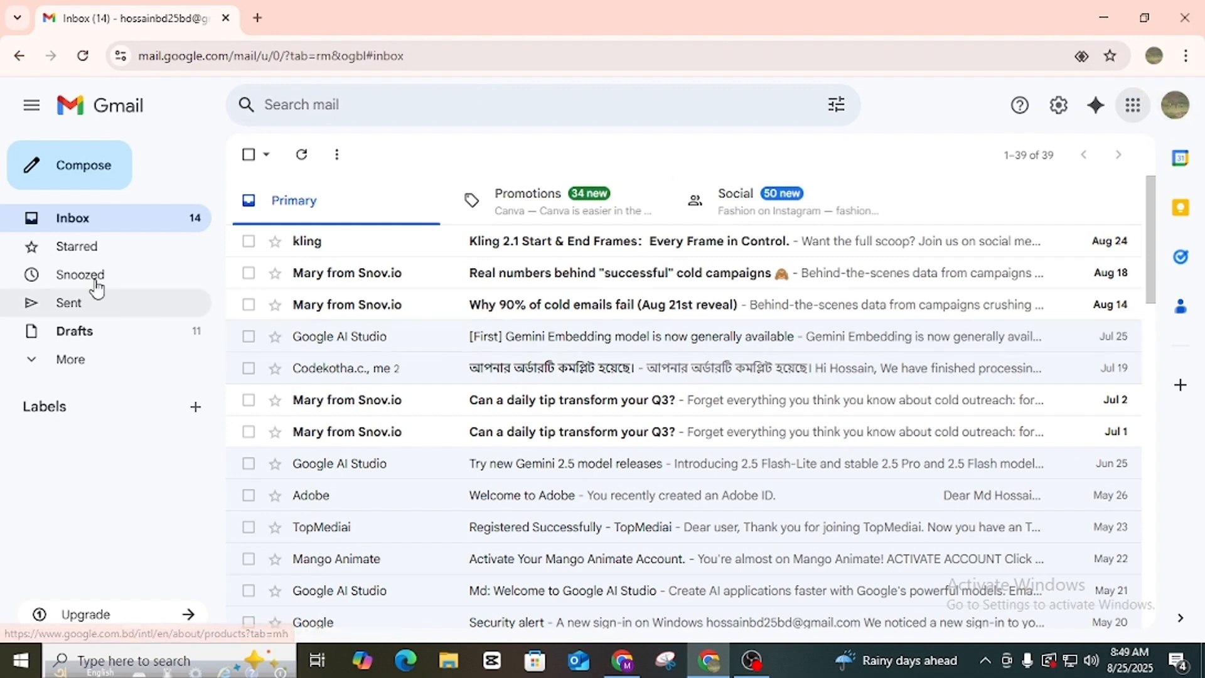
Open Google Drive in a new tab from the Gmail Google apps grid.
{"action": "left_click", "coordinate": [1133, 105]}
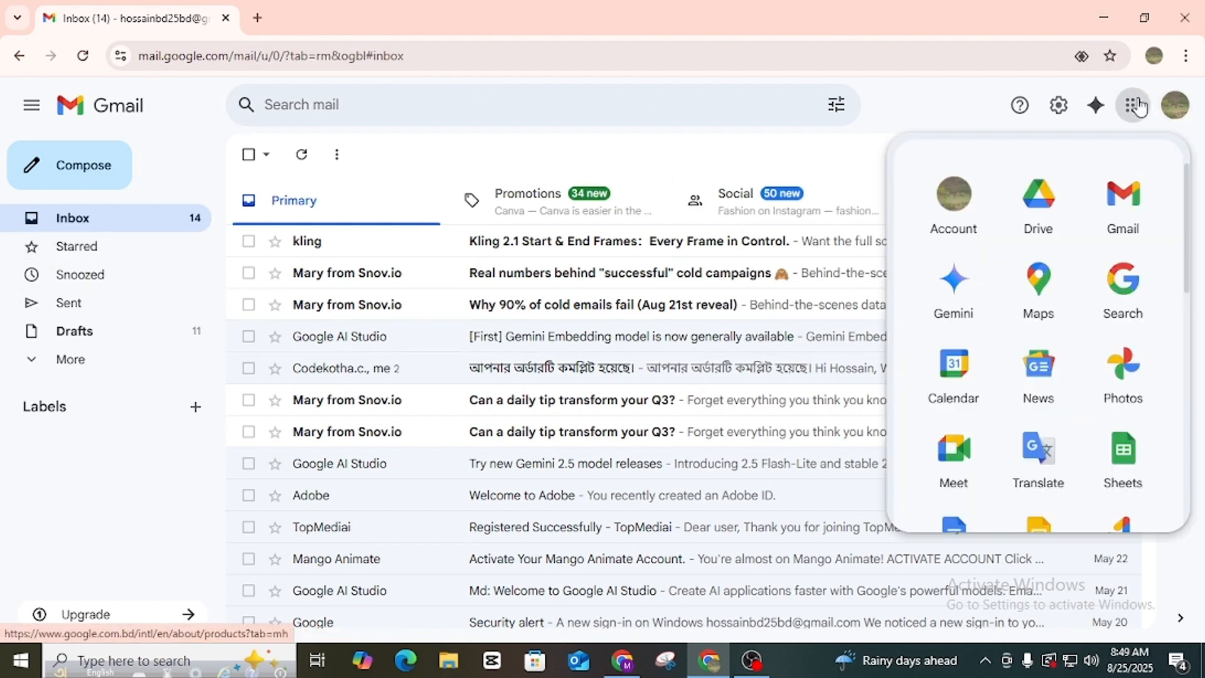
{"action": "left_click", "coordinate": [1051, 217]}
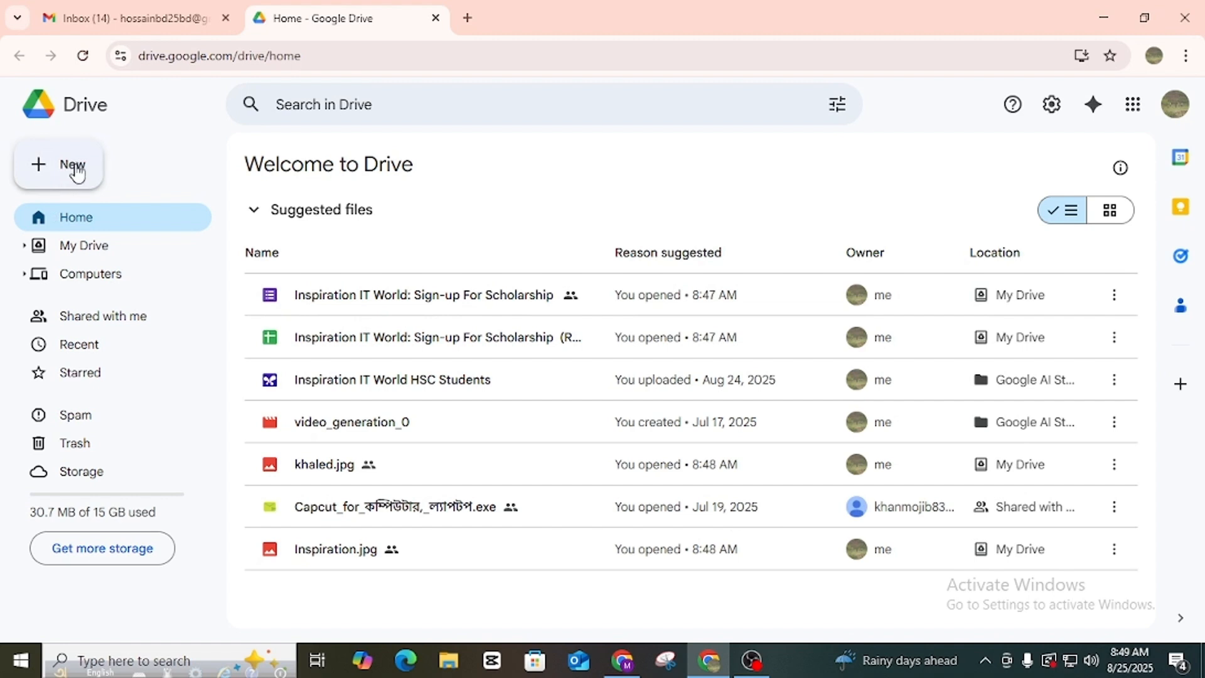
Create a blank Google Form from Drive's New menu under More.
{"action": "left_click", "coordinate": [73, 166]}
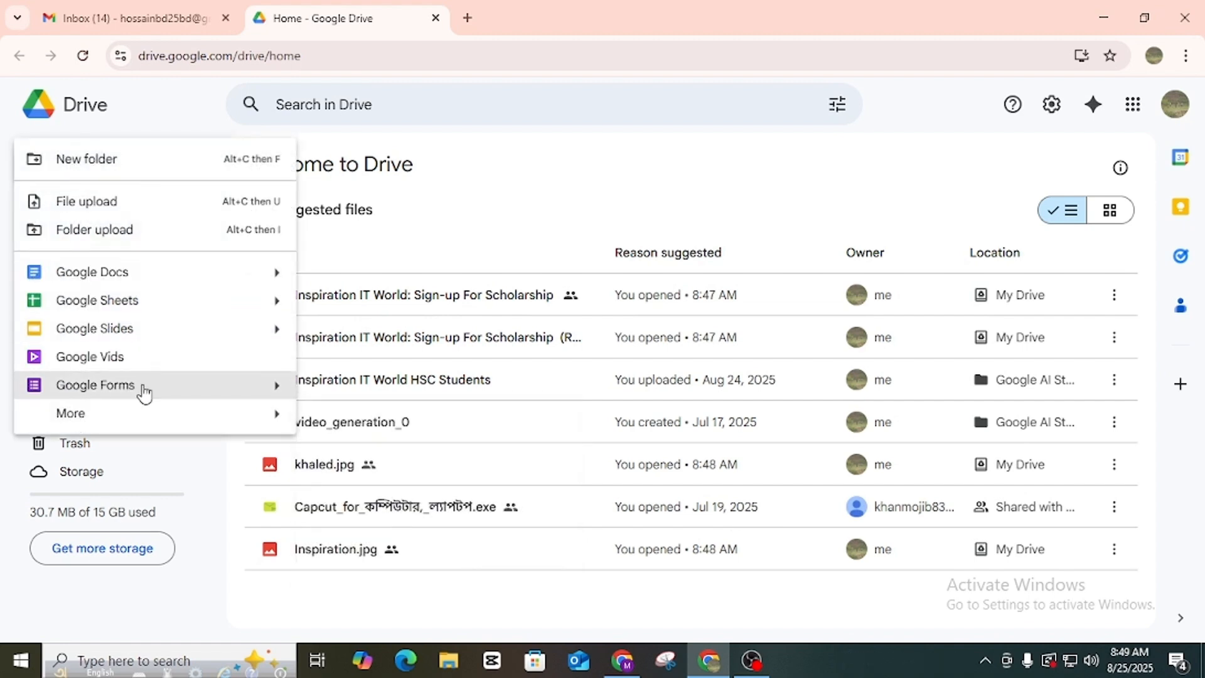
{"action": "left_click", "coordinate": [55, 419]}
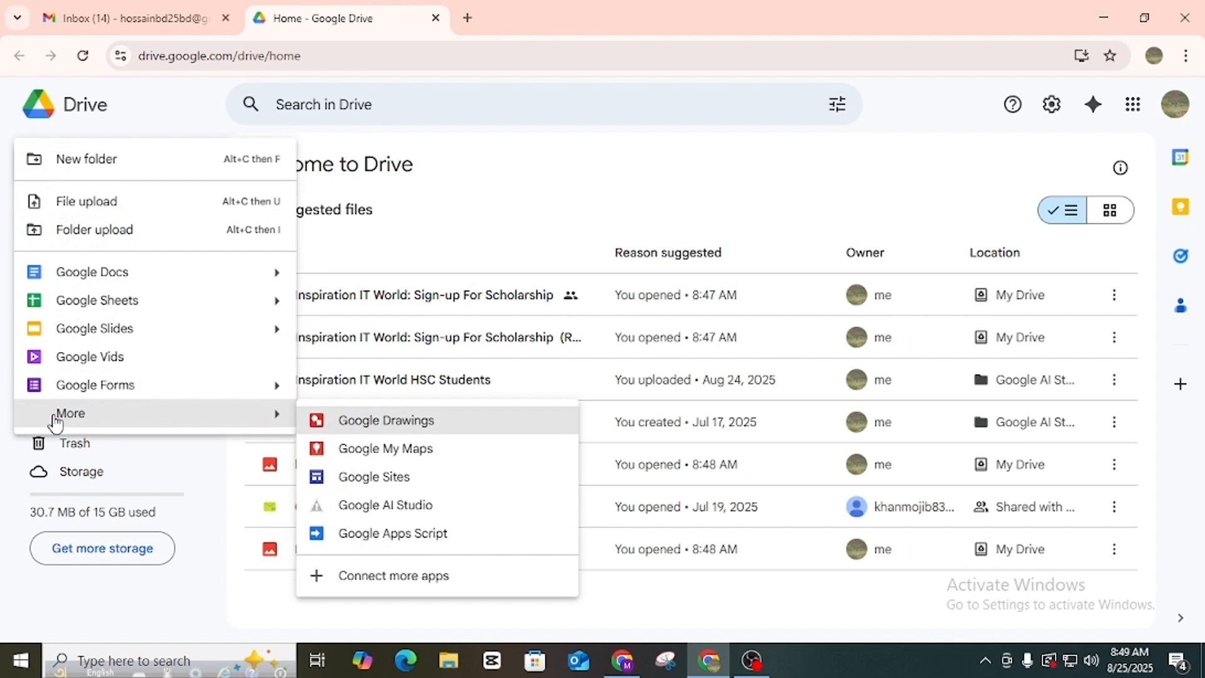
{"action": "left_click", "coordinate": [95, 386]}
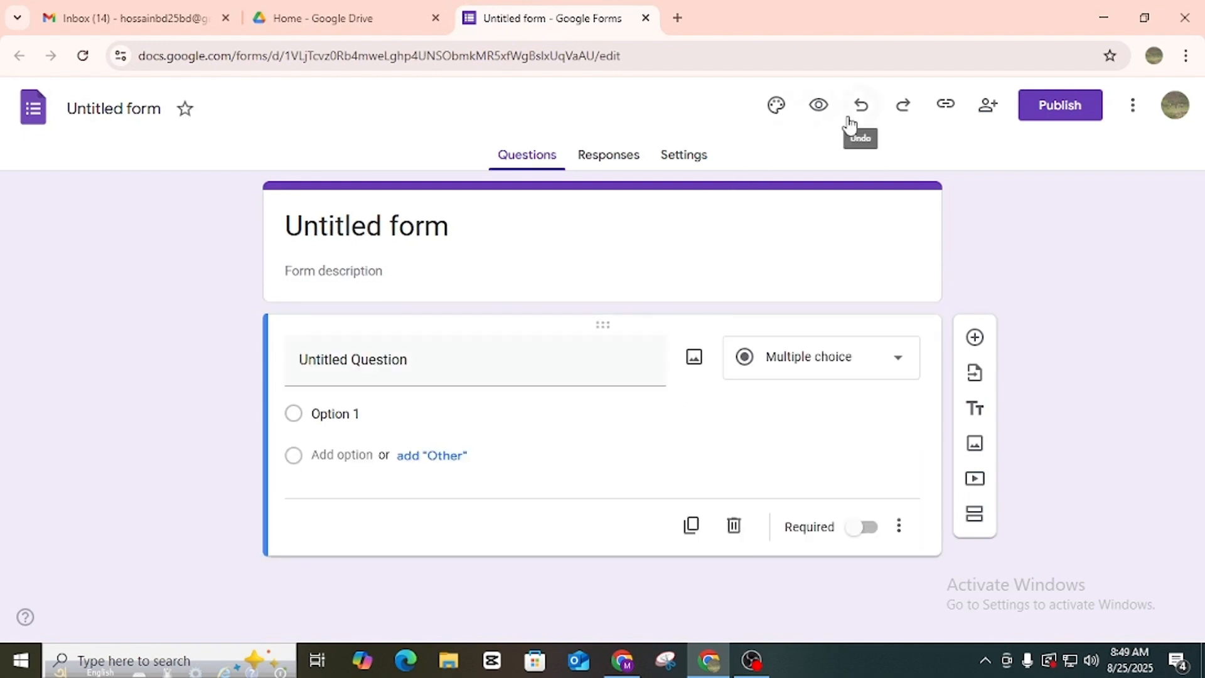
Open the theme's header image picker, browse the themes, and go to the Upload page.
{"action": "left_click", "coordinate": [777, 112]}
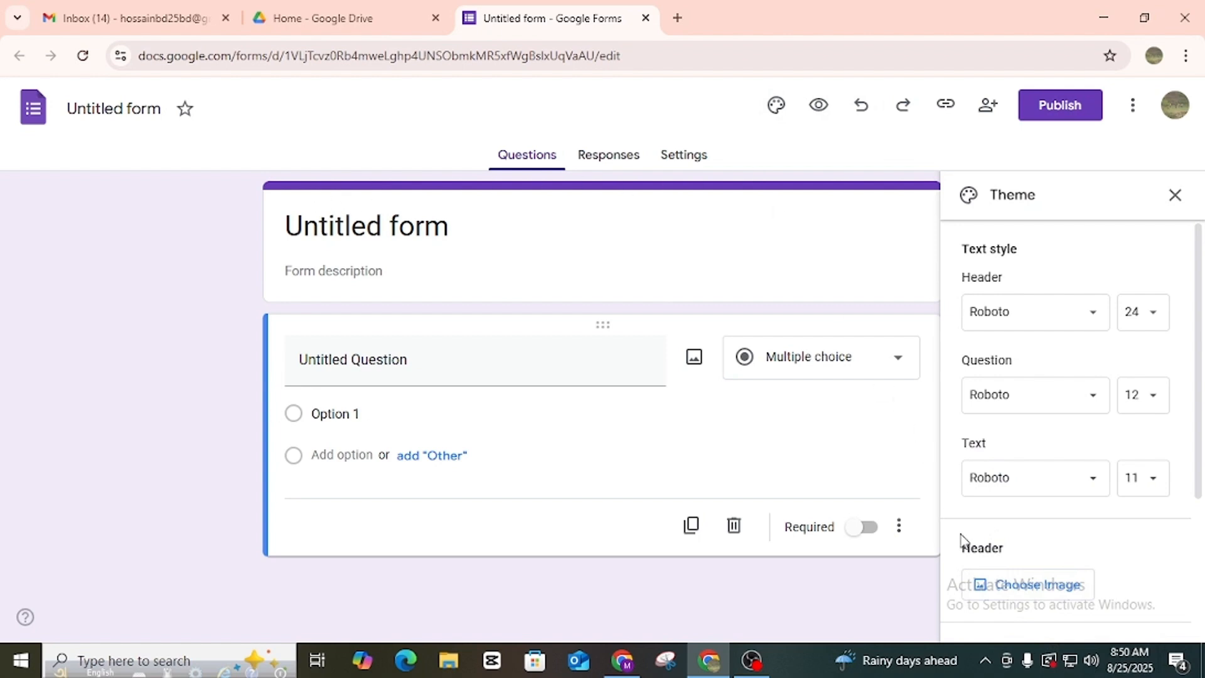
{"action": "left_click", "coordinate": [1014, 590]}
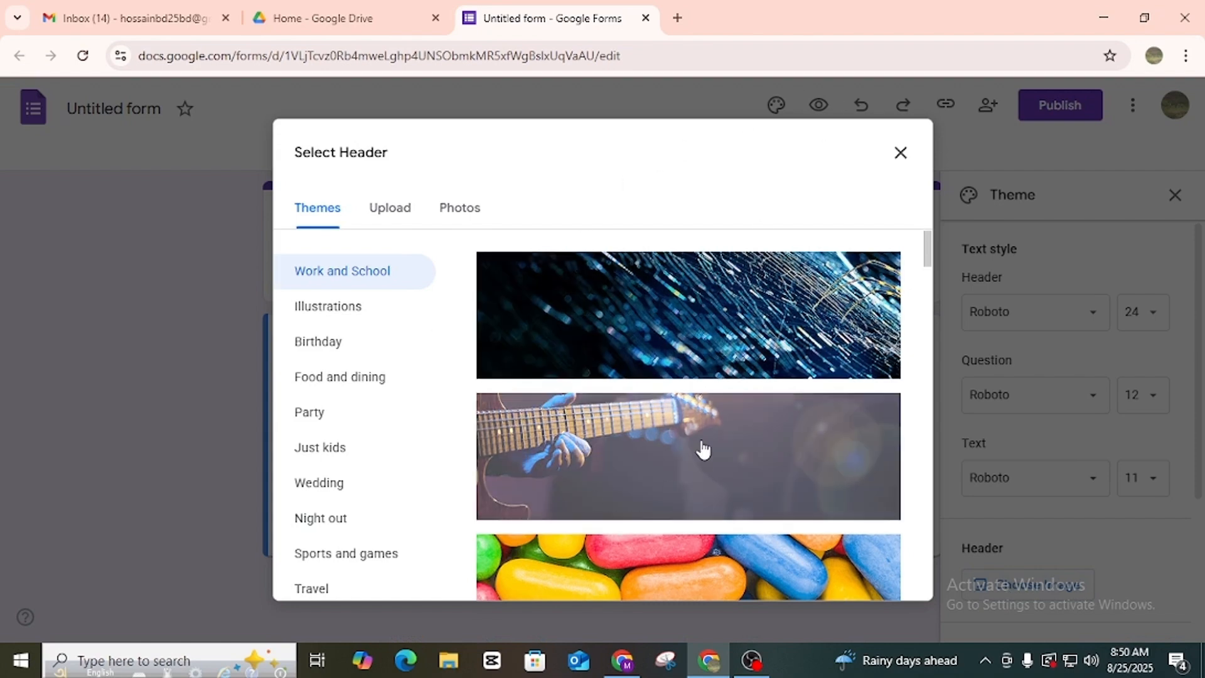
{"action": "scroll", "coordinate": [701, 453], "scroll_direction": "down", "scroll_amount": 5}
{"action": "scroll", "coordinate": [672, 301], "scroll_direction": "down", "scroll_amount": 5}
{"action": "scroll", "coordinate": [656, 401], "scroll_direction": "down", "scroll_amount": 15}
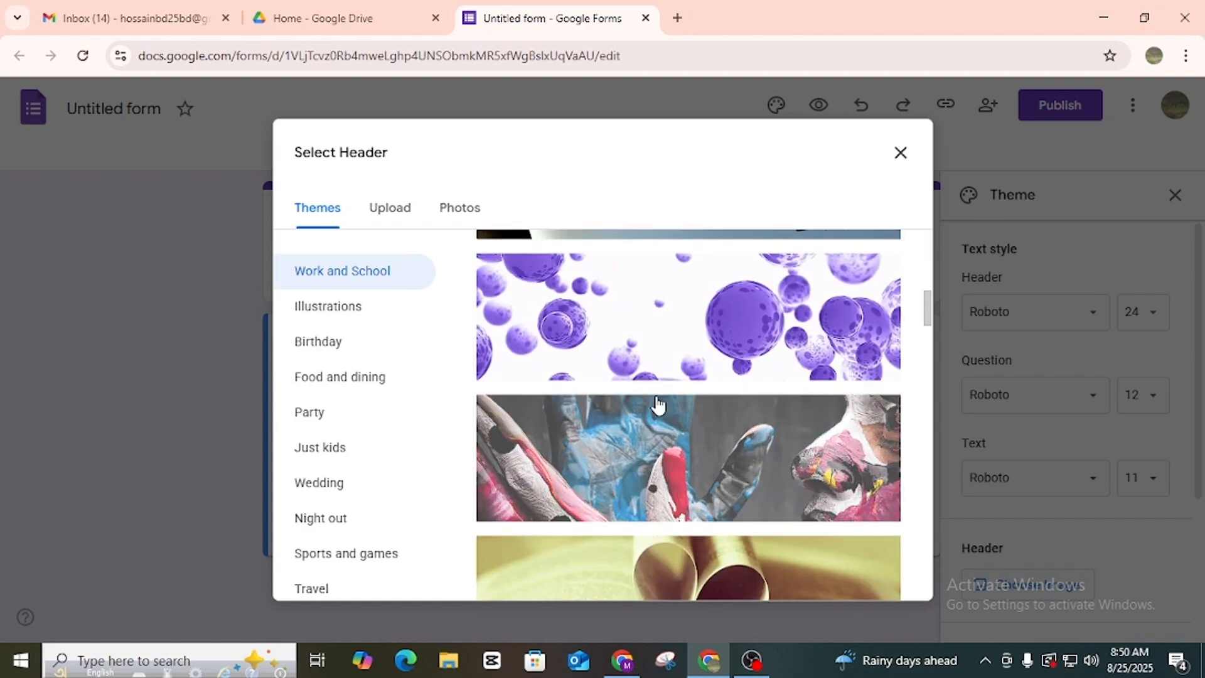
{"action": "scroll", "coordinate": [657, 407], "scroll_direction": "down", "scroll_amount": 20}
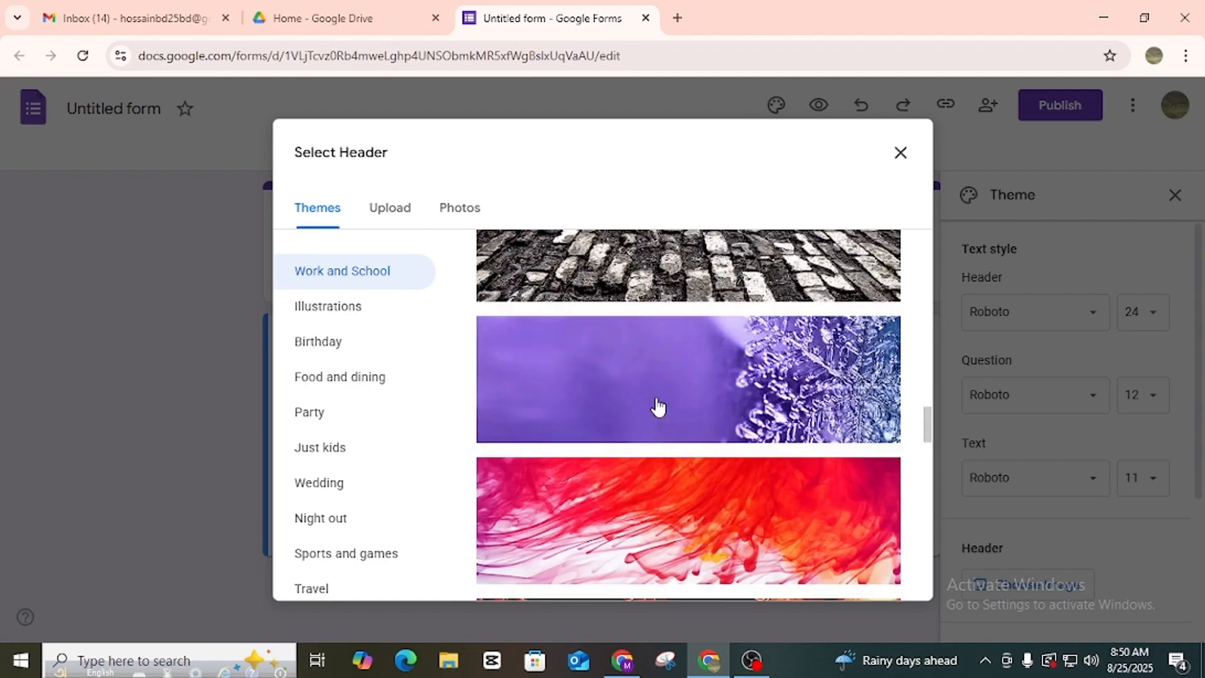
{"action": "scroll", "coordinate": [657, 406], "scroll_direction": "down", "scroll_amount": 2}
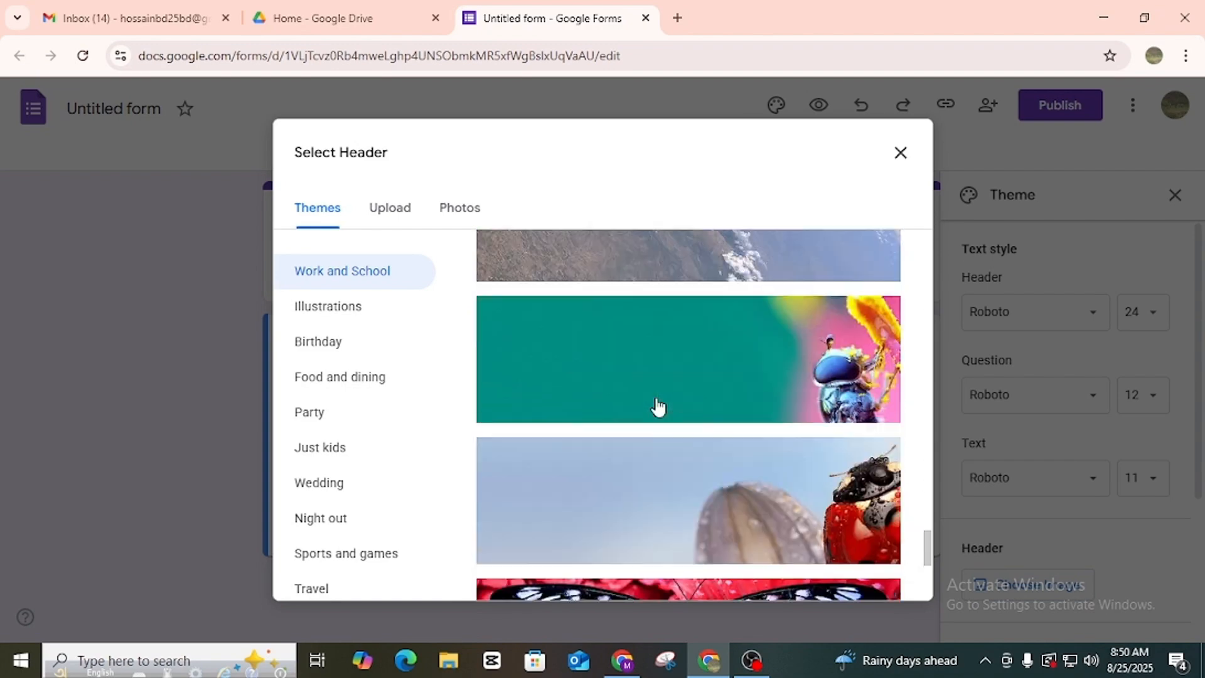
{"action": "scroll", "coordinate": [657, 406], "scroll_direction": "up", "scroll_amount": 11}
{"action": "scroll", "coordinate": [657, 408], "scroll_direction": "down", "scroll_amount": 6}
{"action": "scroll", "coordinate": [657, 408], "scroll_direction": "down", "scroll_amount": 10}
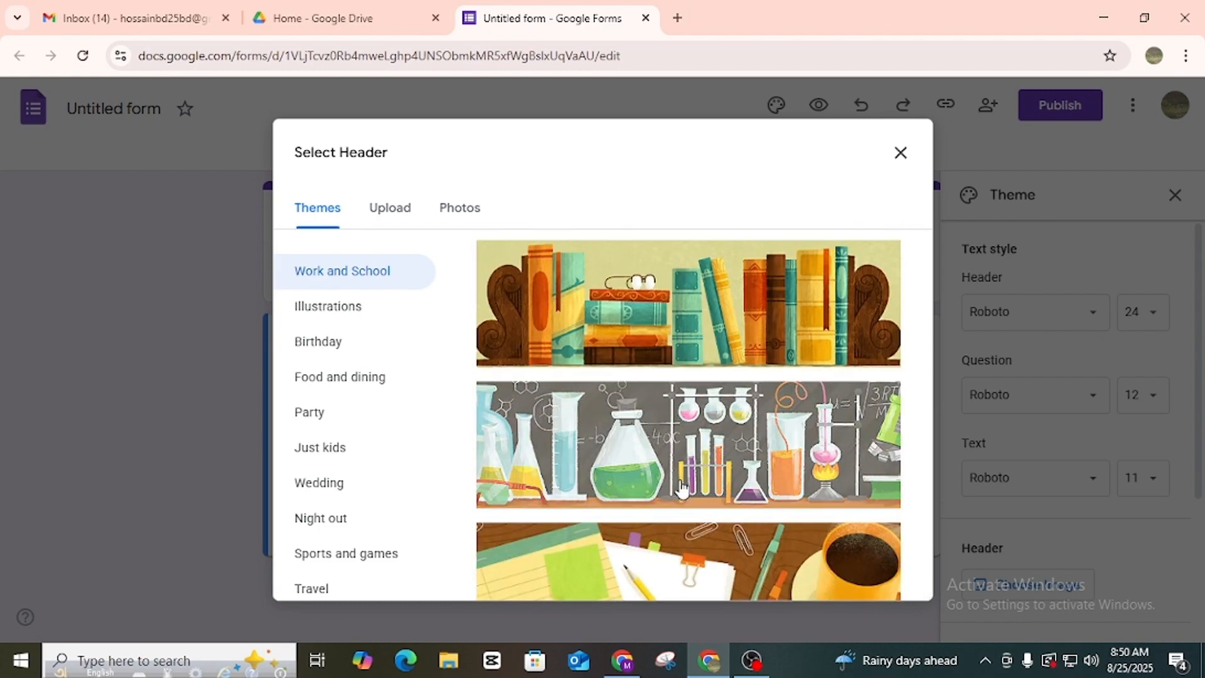
{"action": "scroll", "coordinate": [676, 484], "scroll_direction": "up", "scroll_amount": 10}
{"action": "left_click", "coordinate": [385, 214]}
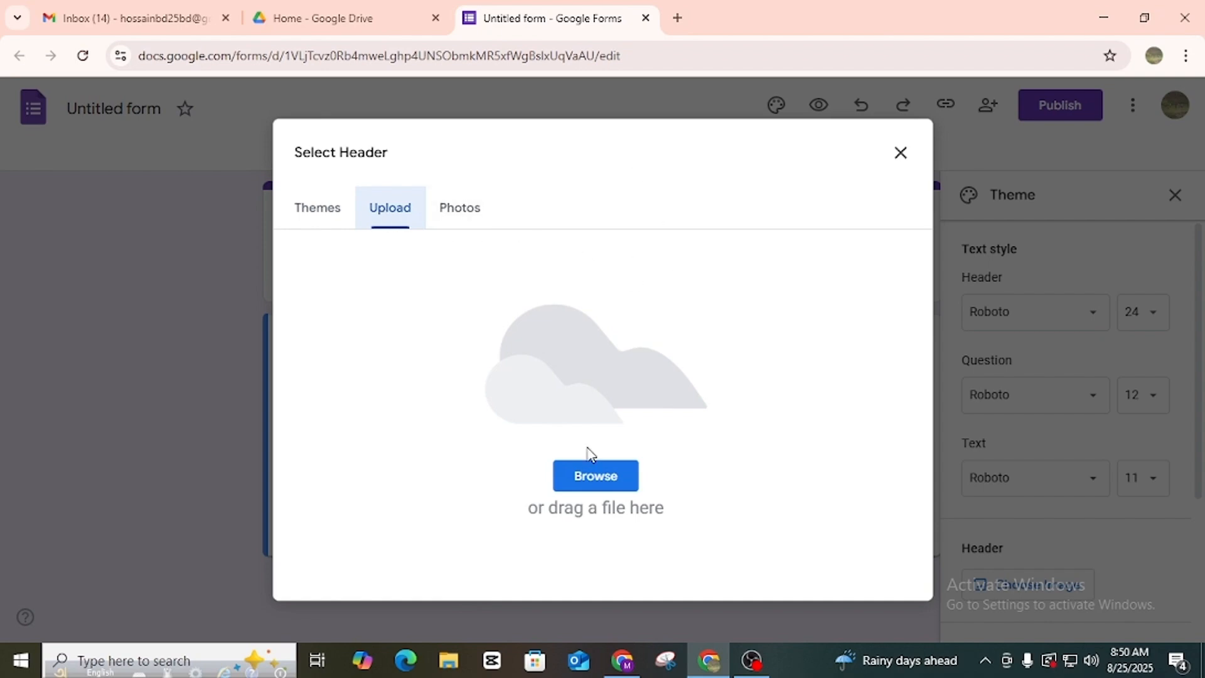
Upload the image 'Inspiration IT World google form 1' from the computer as the header.
{"action": "left_click", "coordinate": [597, 477]}
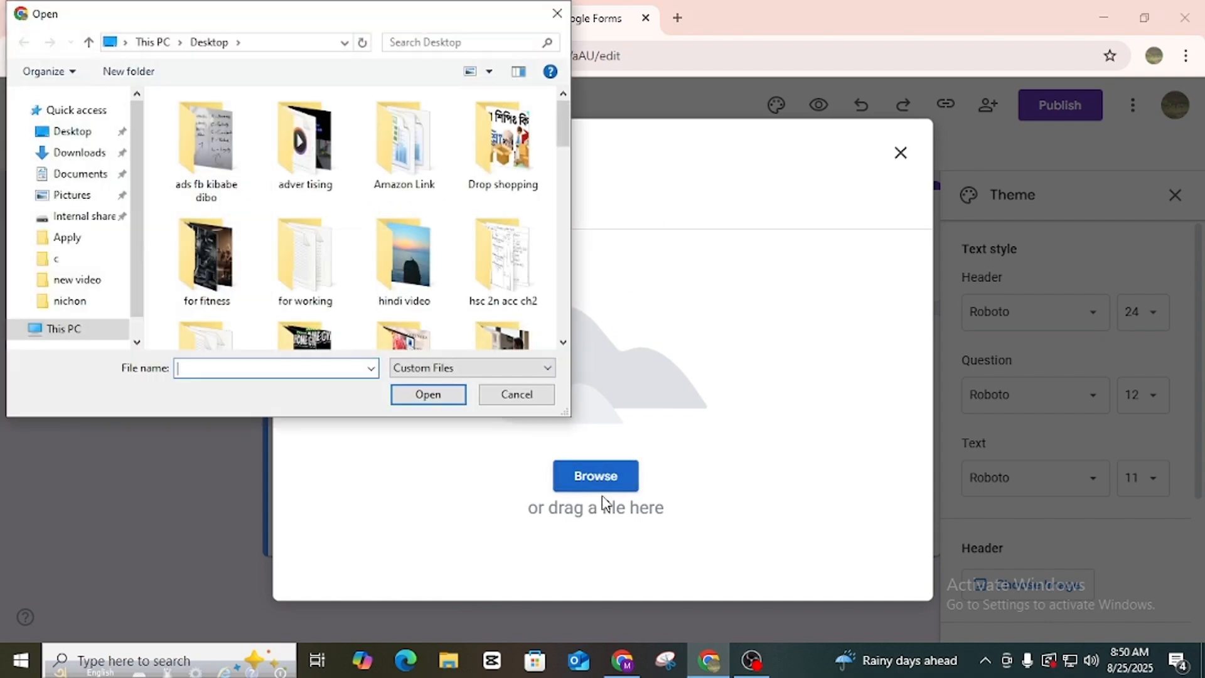
{"action": "left_click_drag", "start_coordinate": [565, 121], "coordinate": [567, 295]}
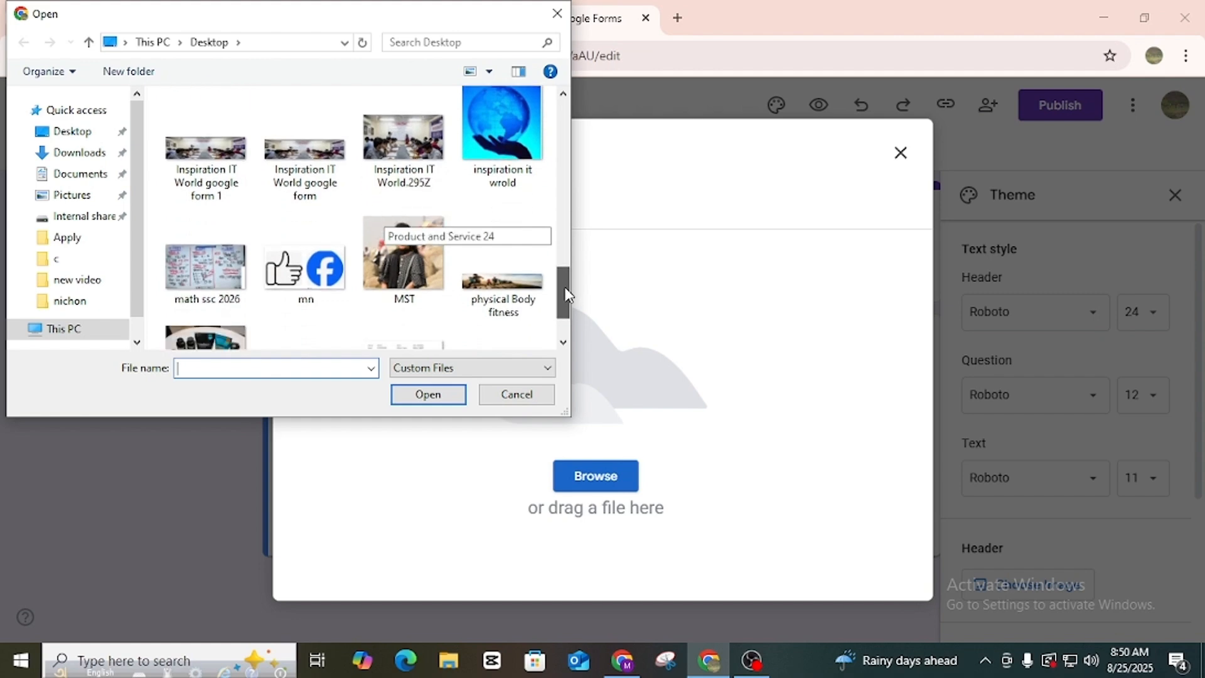
{"action": "left_click", "coordinate": [205, 154]}
{"action": "left_click", "coordinate": [441, 399]}
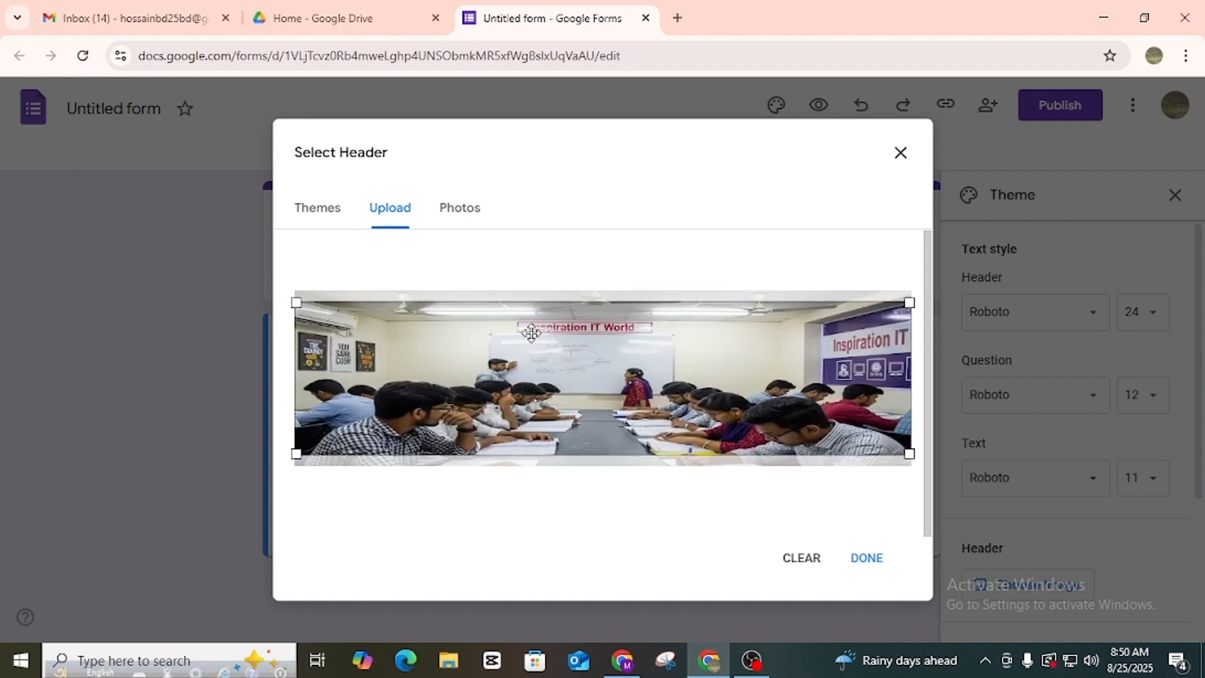
{"action": "left_click", "coordinate": [867, 558]}
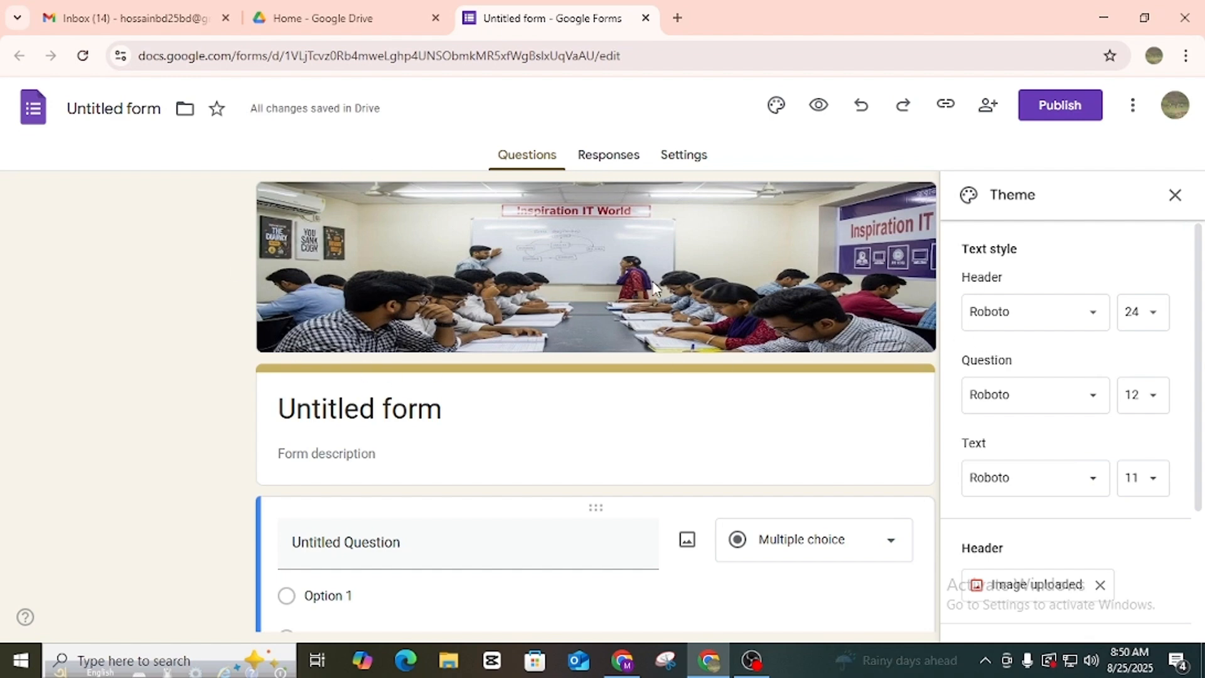
Close the theme panel and replace 'Untitled form' with the title 'Inspiration IT World'.
{"action": "scroll", "coordinate": [653, 283], "scroll_direction": "down", "scroll_amount": 1}
{"action": "scroll", "coordinate": [511, 296], "scroll_direction": "up", "scroll_amount": 1}
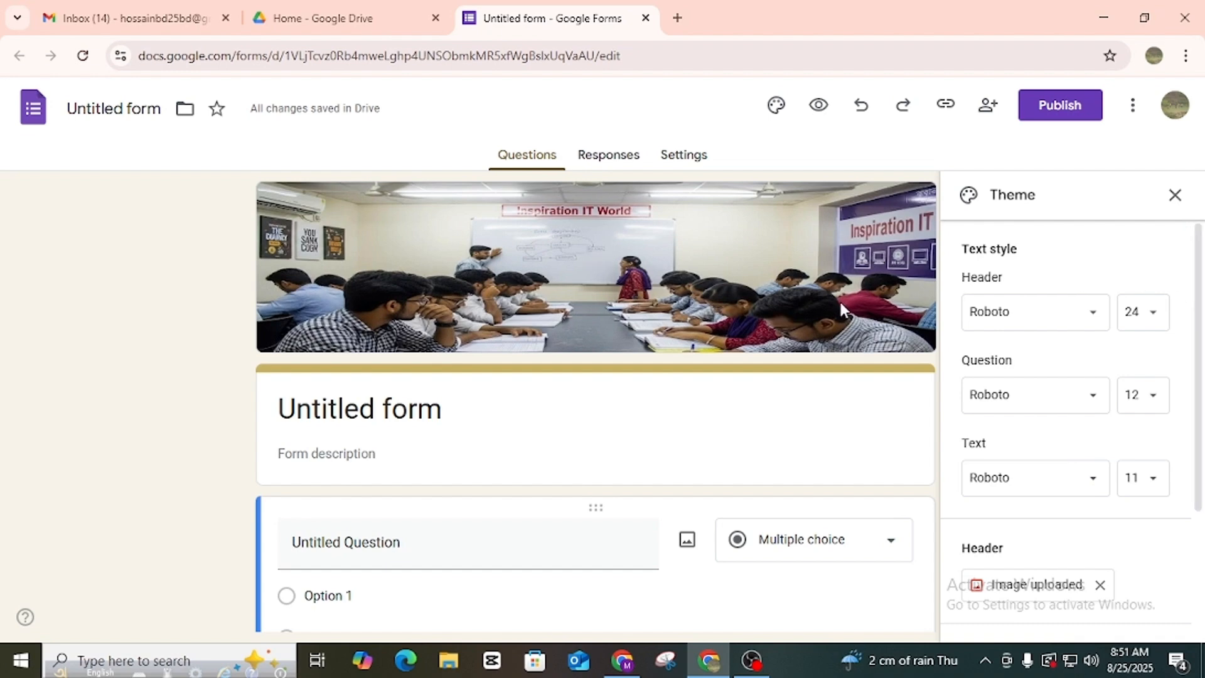
{"action": "left_click", "coordinate": [1175, 195]}
{"action": "left_click", "coordinate": [343, 408]}
{"action": "left_click_drag", "start_coordinate": [463, 411], "coordinate": [220, 411]}
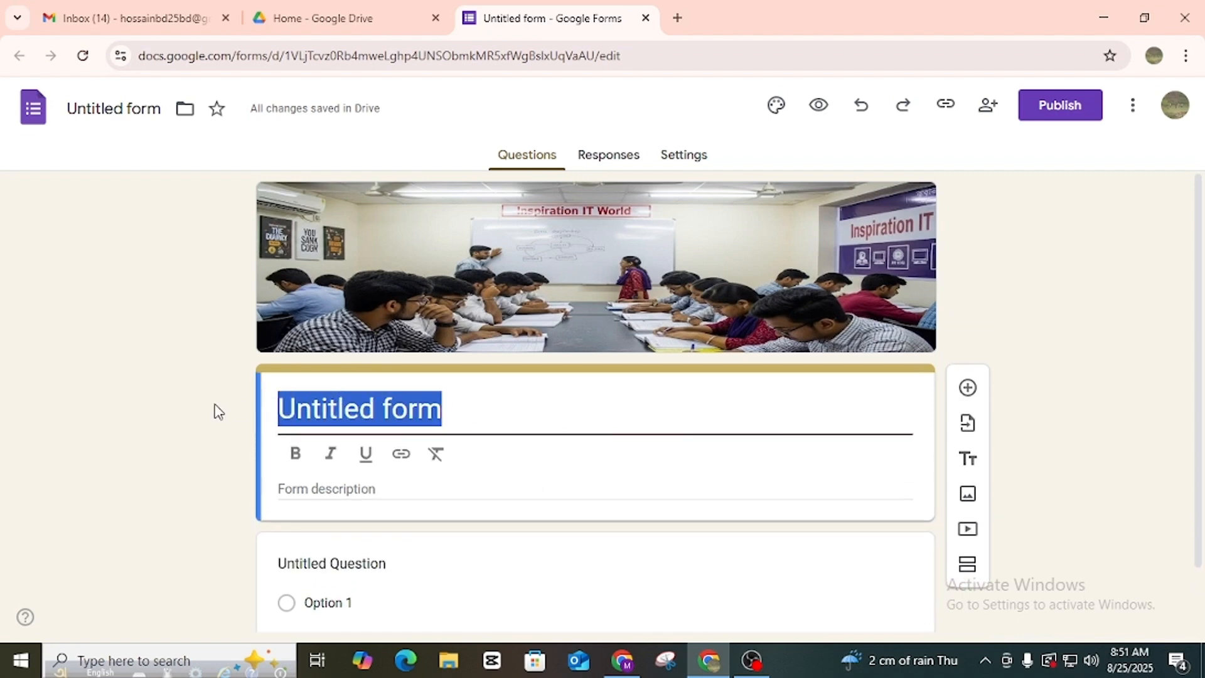
{"action": "type", "text": "In"}
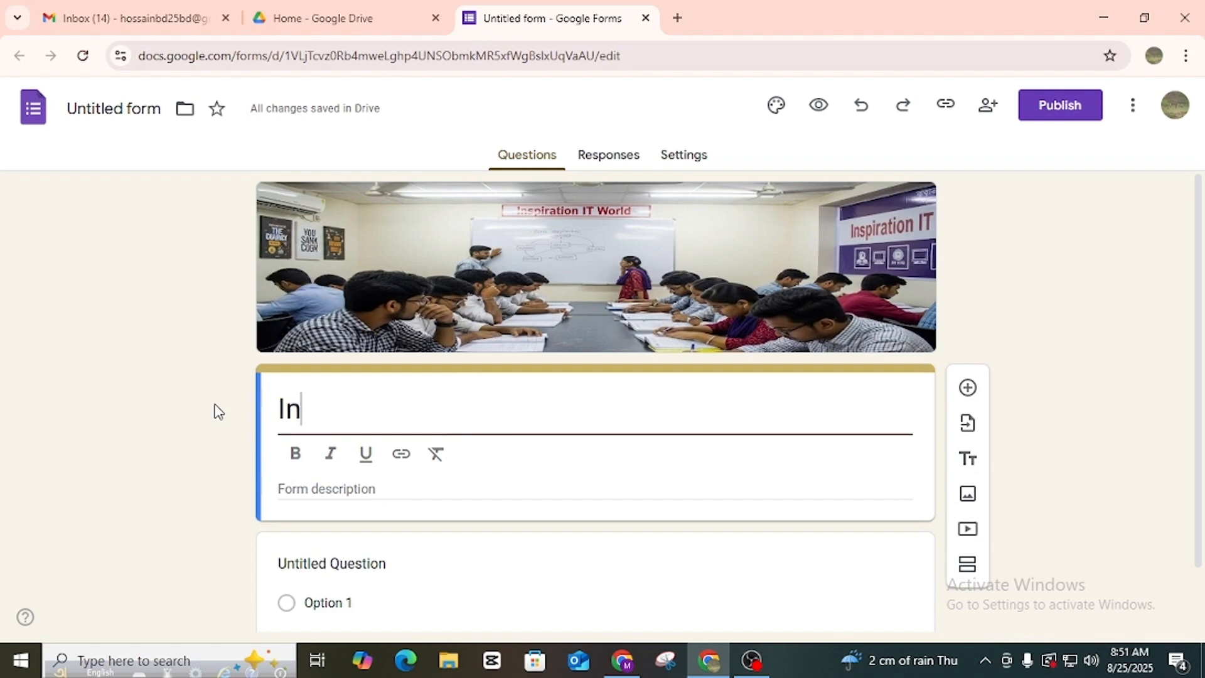
{"action": "type", "text": "spira"}
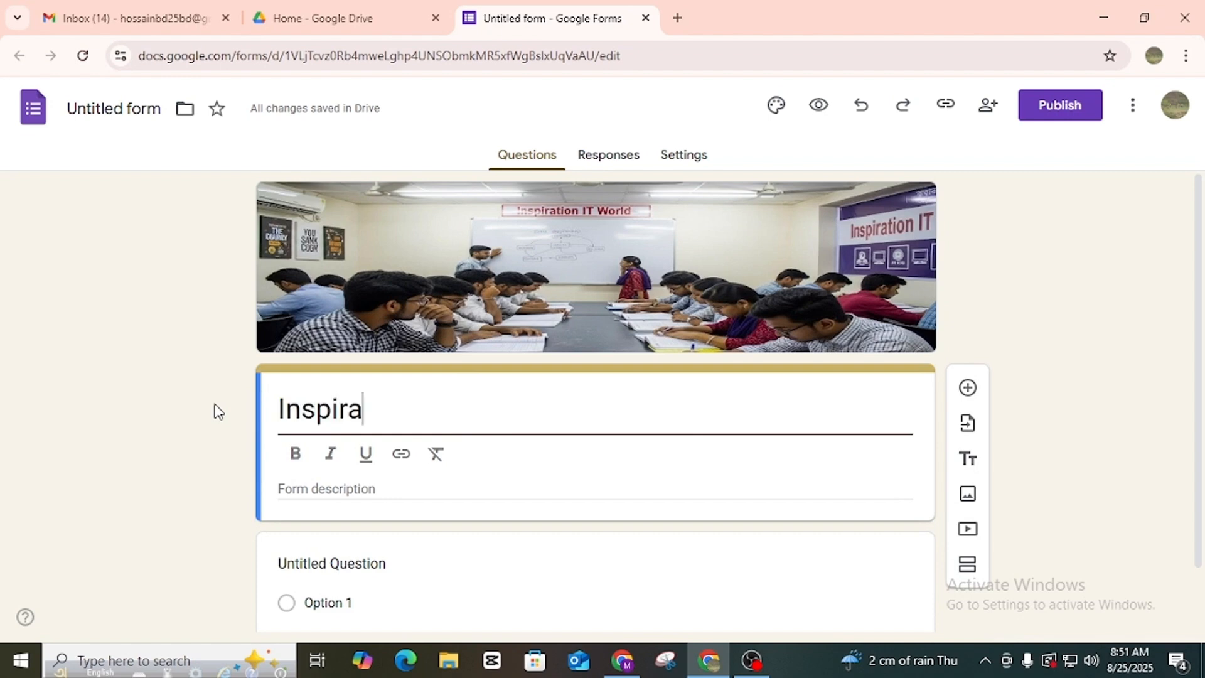
{"action": "type", "text": "tion IT "}
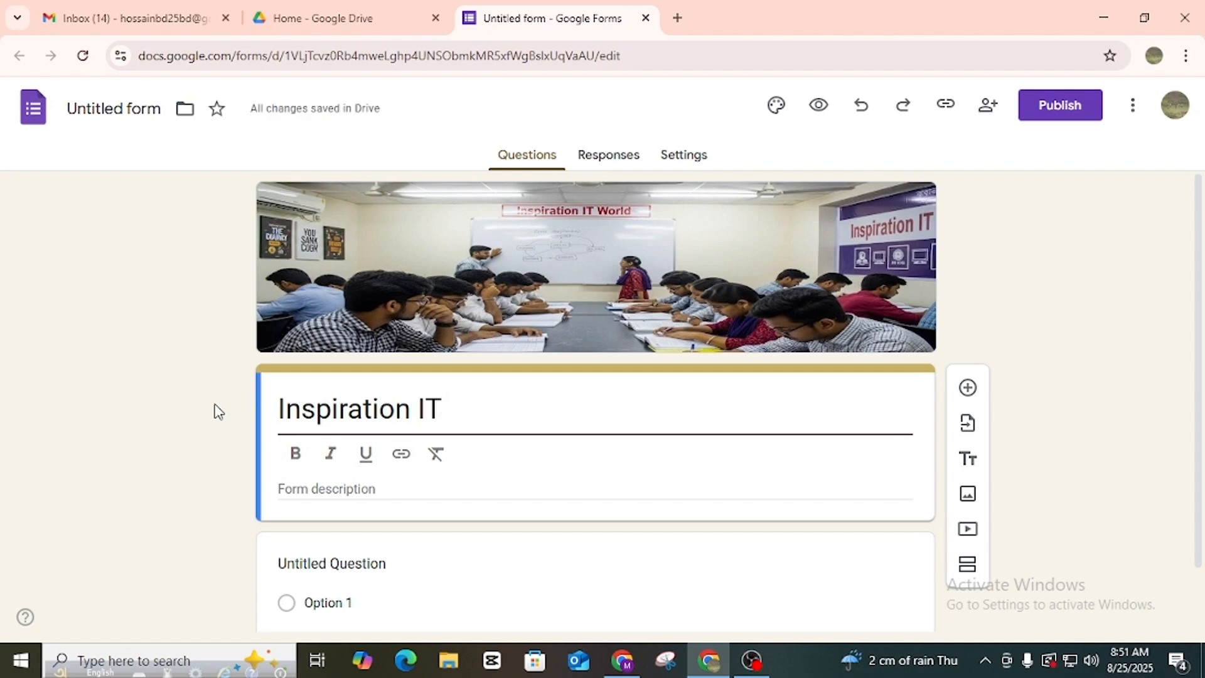
{"action": "type", "text": "Wo"}
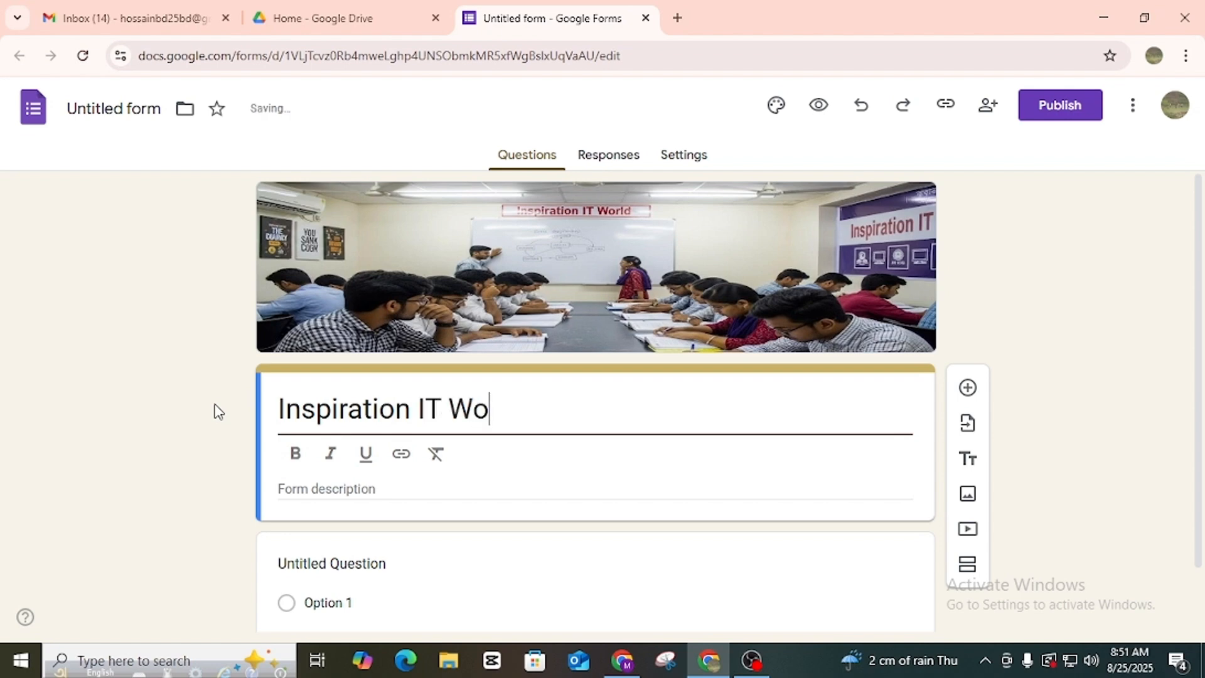
{"action": "type", "text": "lrld"}
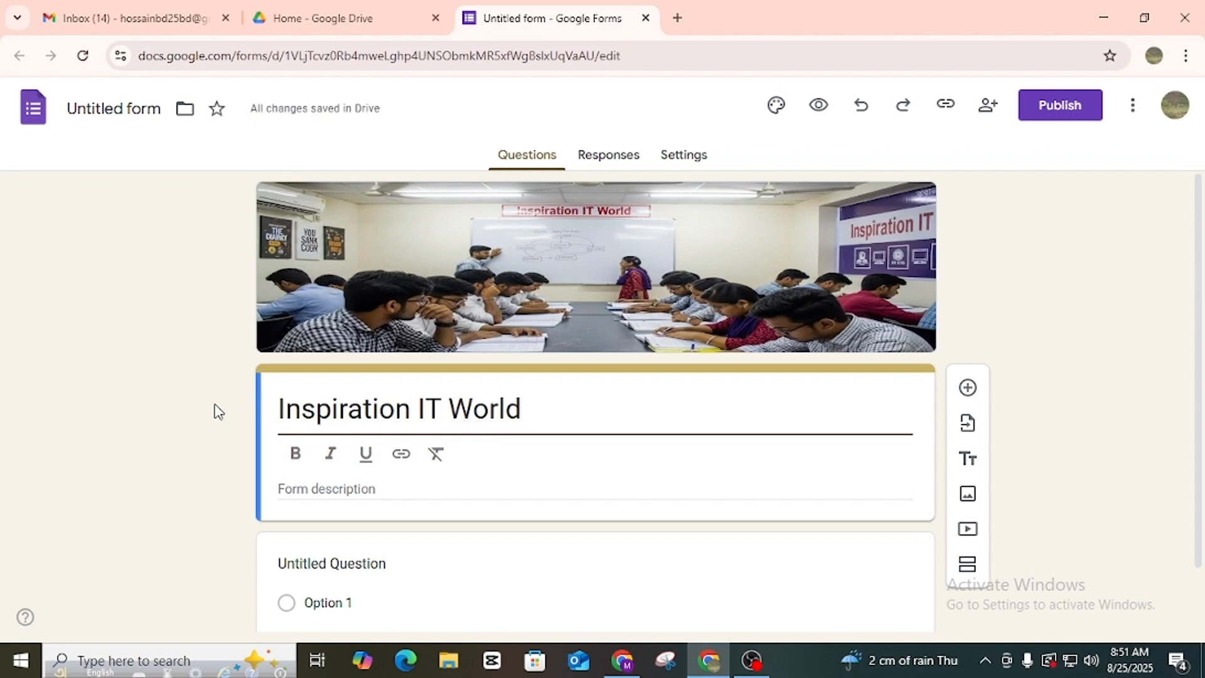
{"action": "scroll", "coordinate": [450, 503], "scroll_direction": "down", "scroll_amount": 1}
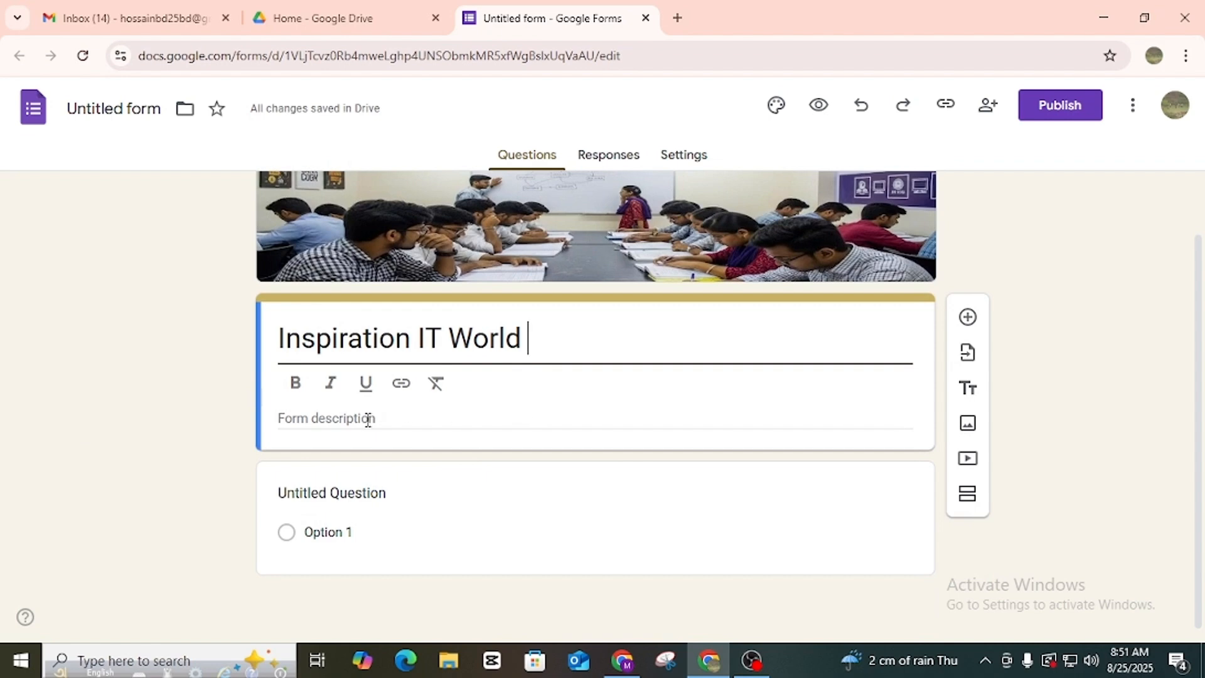
Enter the form description 'Sign up for scholar ship'.
{"action": "left_click", "coordinate": [438, 419]}
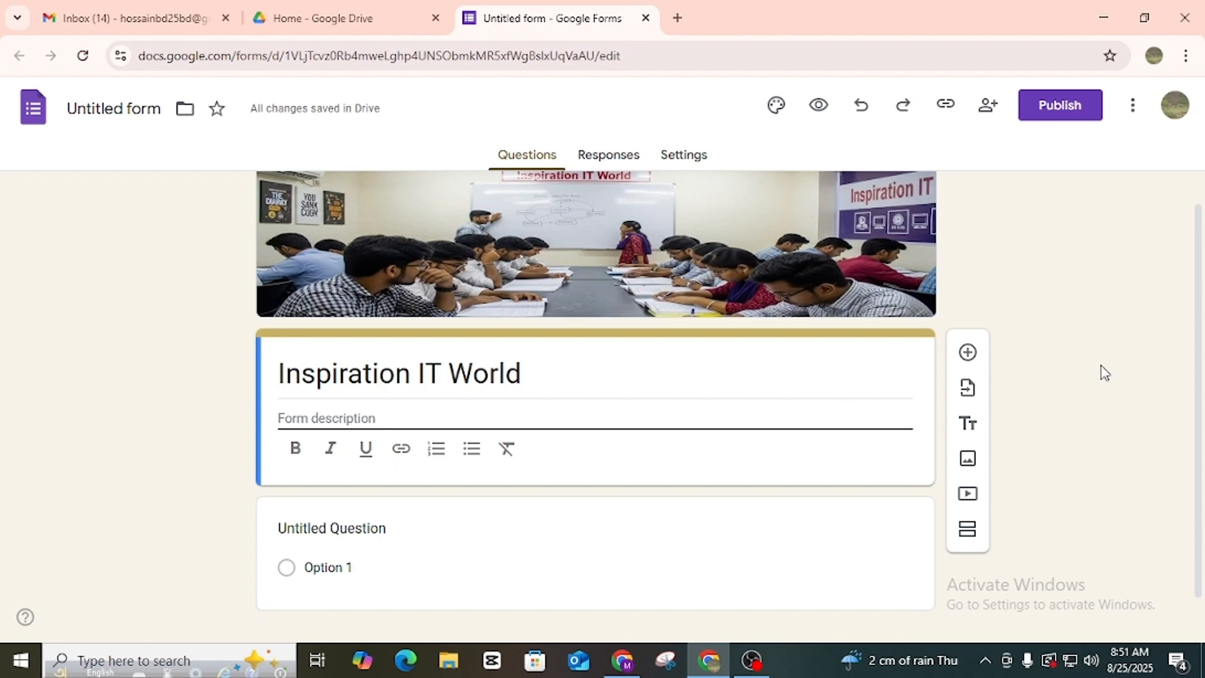
{"action": "type", "text": "Sign up for scholar"}
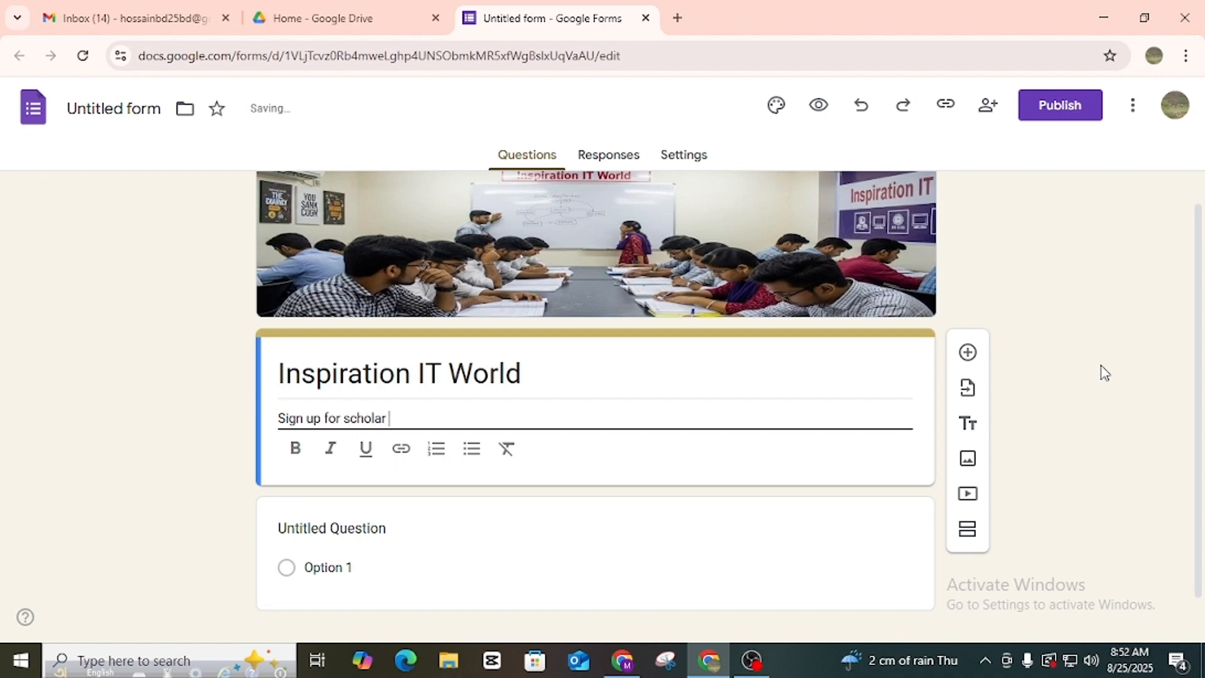
{"action": "type", "text": "ip"}
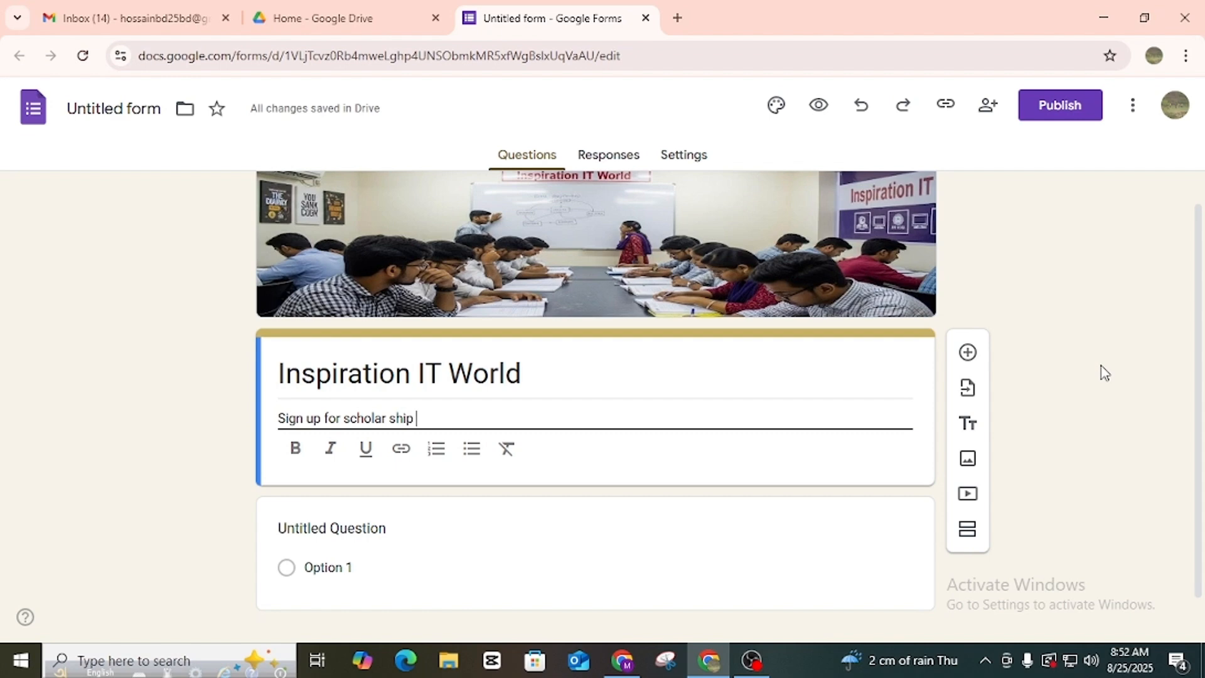
Save the form's document name as 'Inspiration IT World'.
{"action": "scroll", "coordinate": [678, 452], "scroll_direction": "down", "scroll_amount": 1}
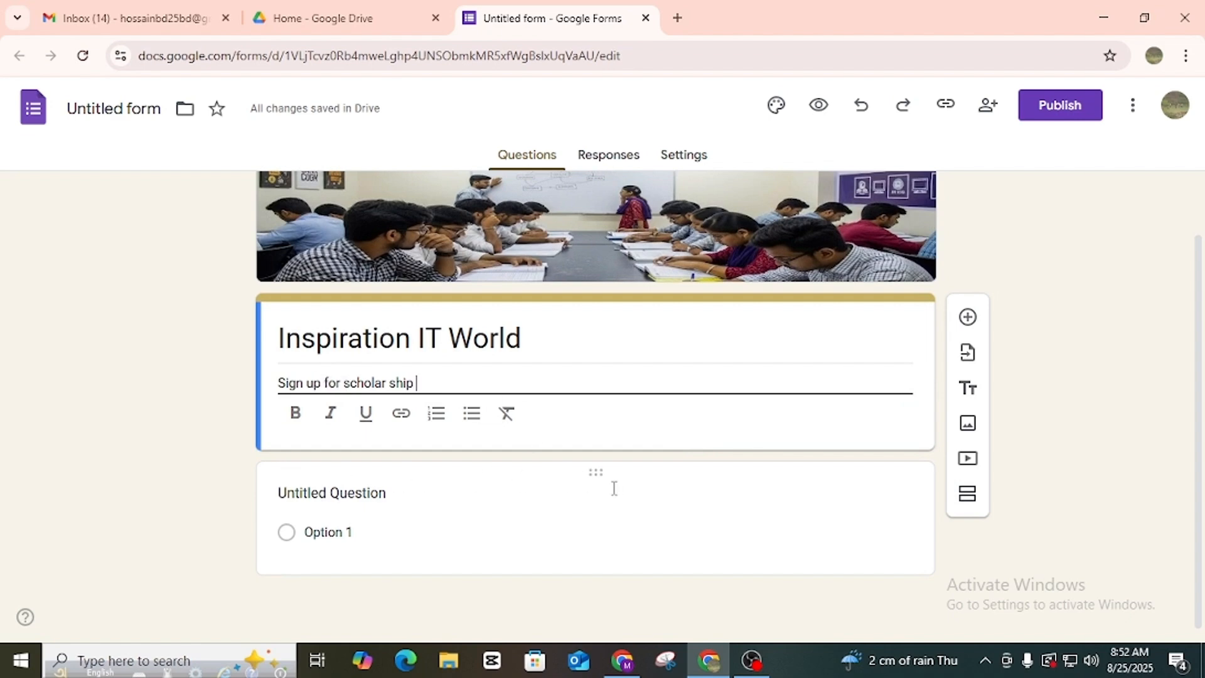
{"action": "left_click", "coordinate": [120, 109]}
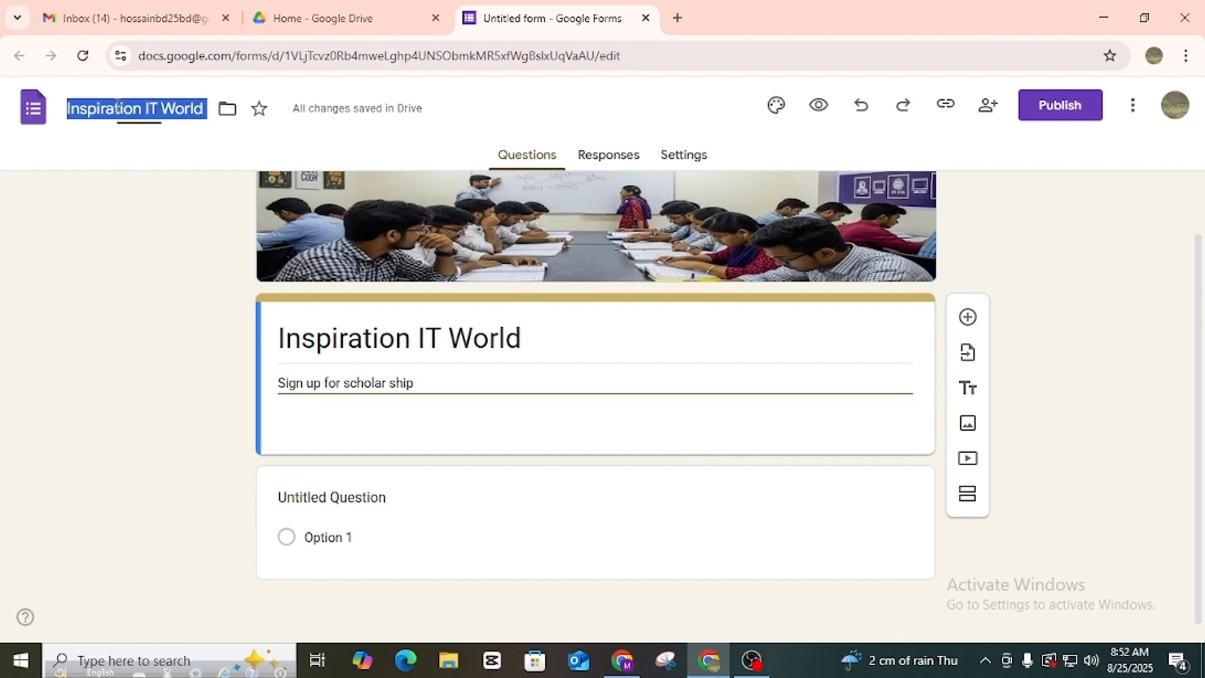
{"action": "left_click", "coordinate": [184, 187]}
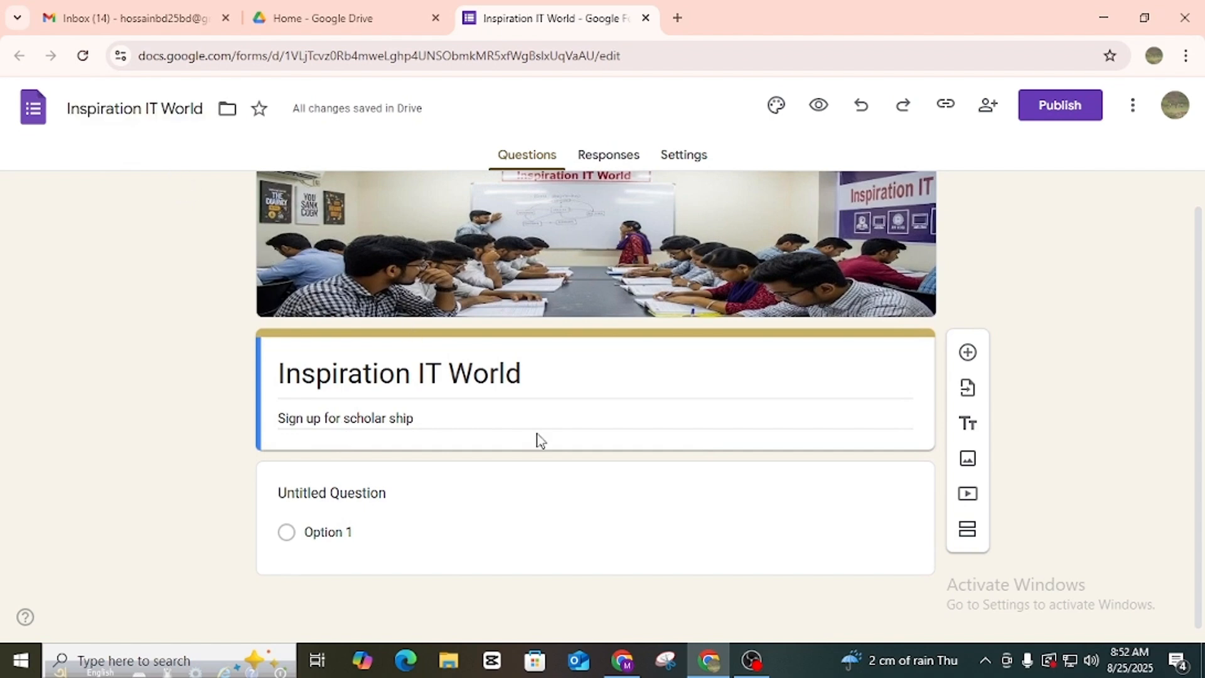
Title the first question 'Name'.
{"action": "left_click", "coordinate": [368, 494]}
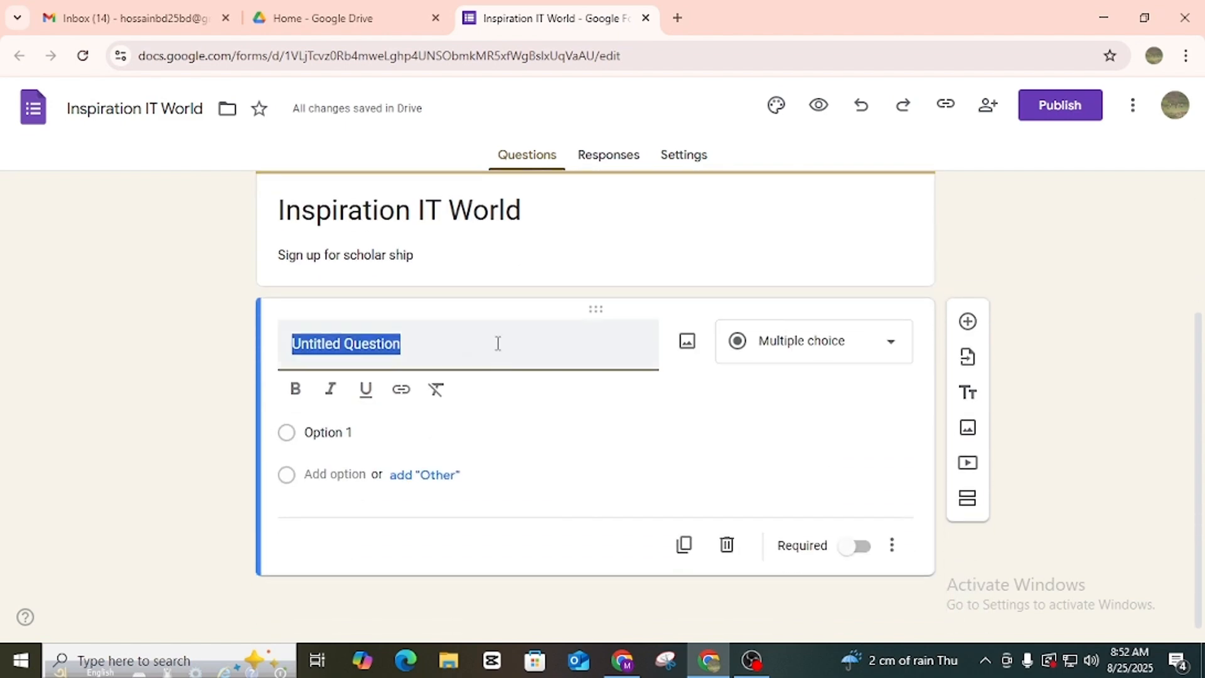
{"action": "left_click", "coordinate": [488, 341]}
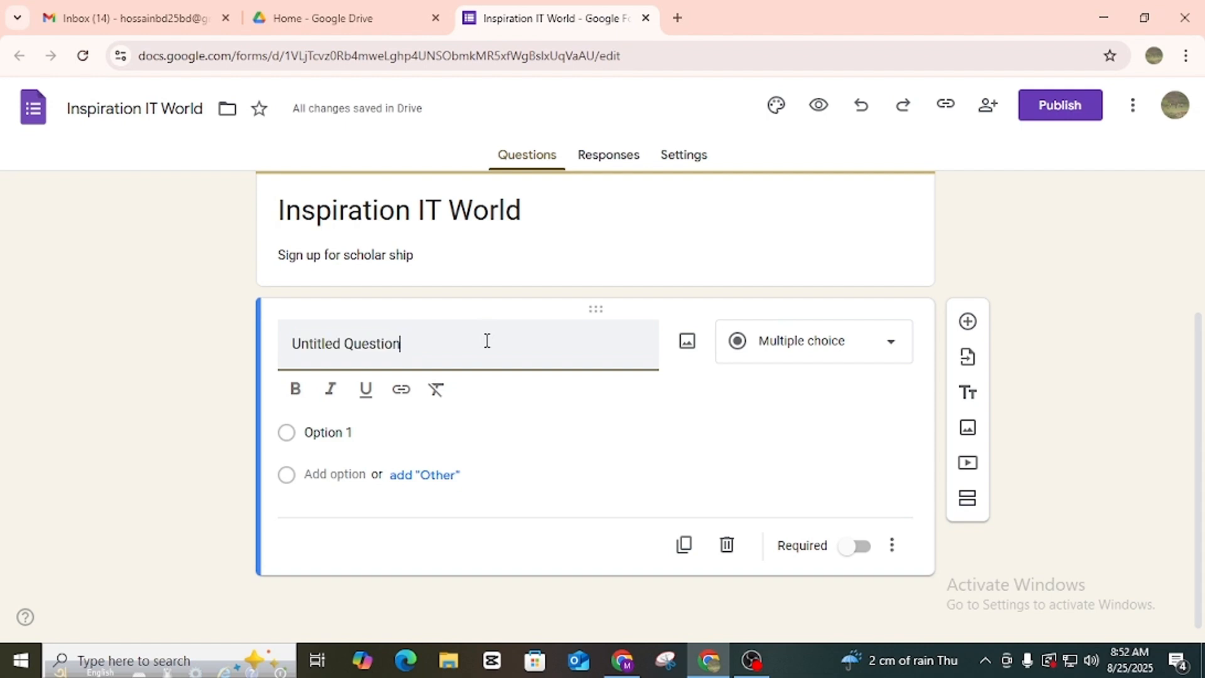
{"action": "left_click_drag", "start_coordinate": [466, 340], "coordinate": [68, 345]}
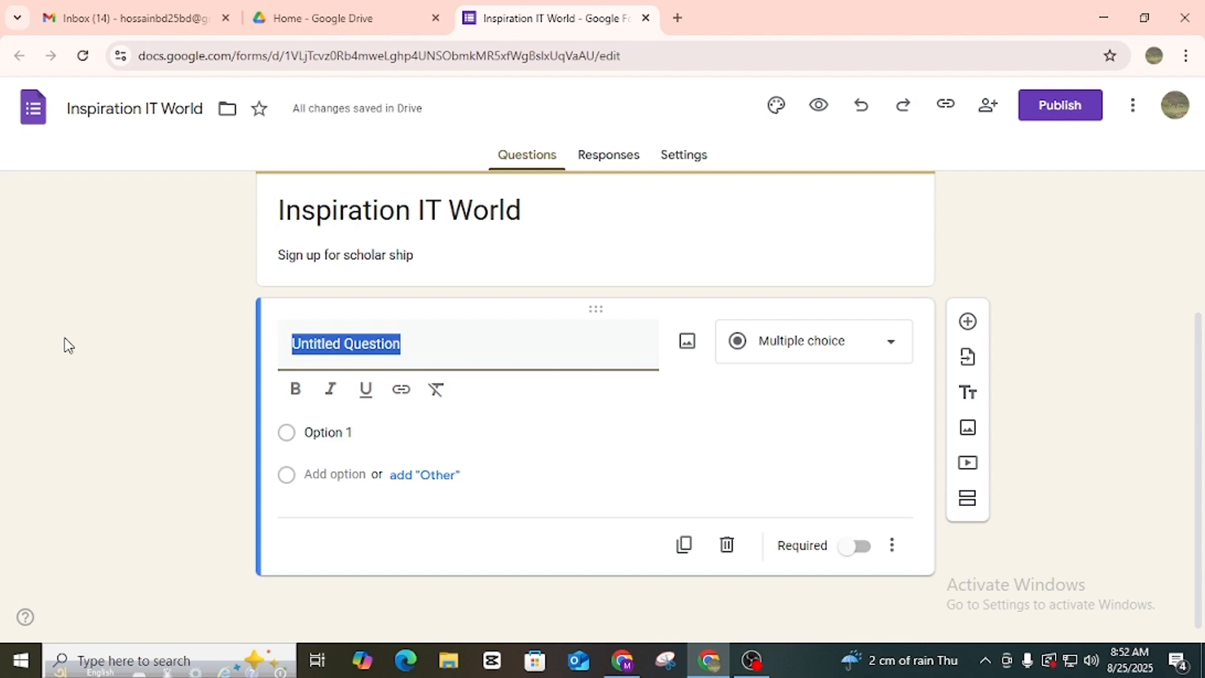
{"action": "type", "text": "Na"}
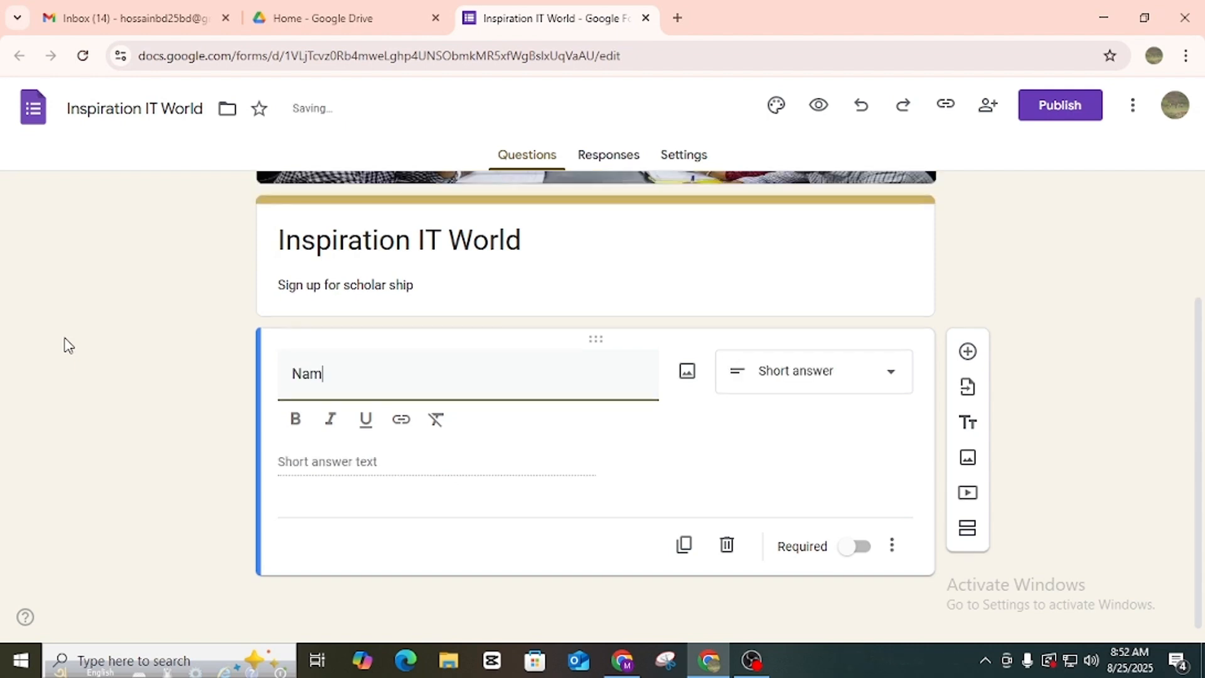
{"action": "type", "text": "m"}
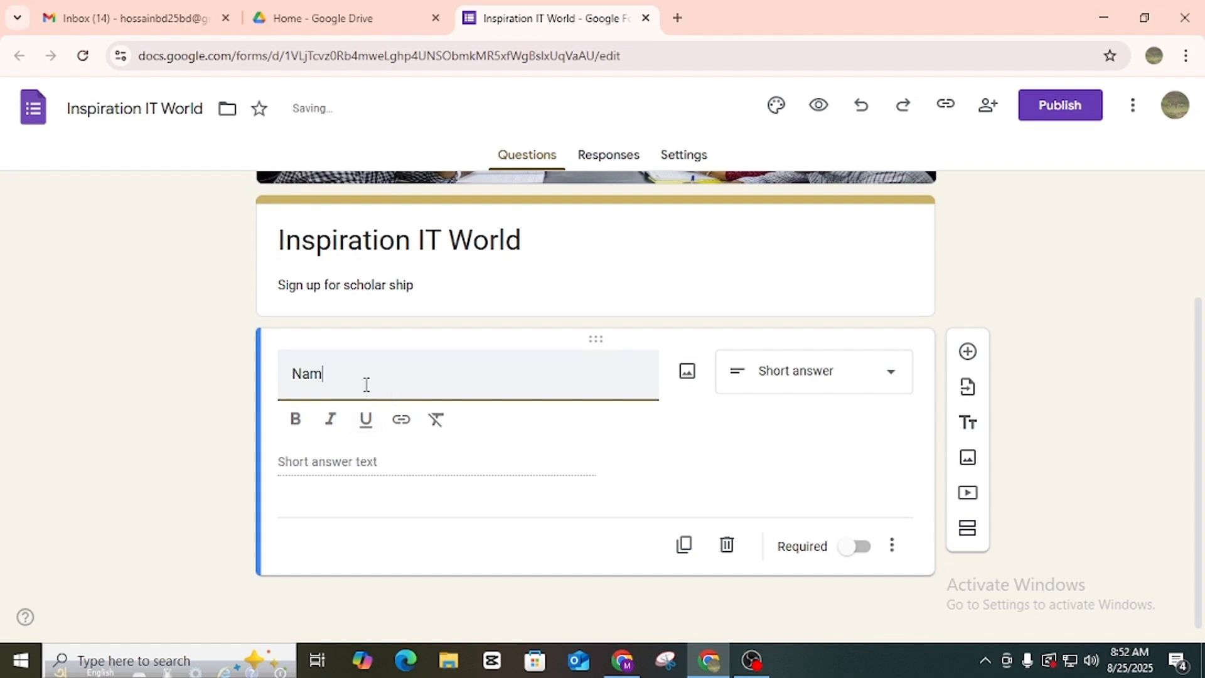
{"action": "type", "text": "e"}
{"action": "left_click", "coordinate": [402, 475]}
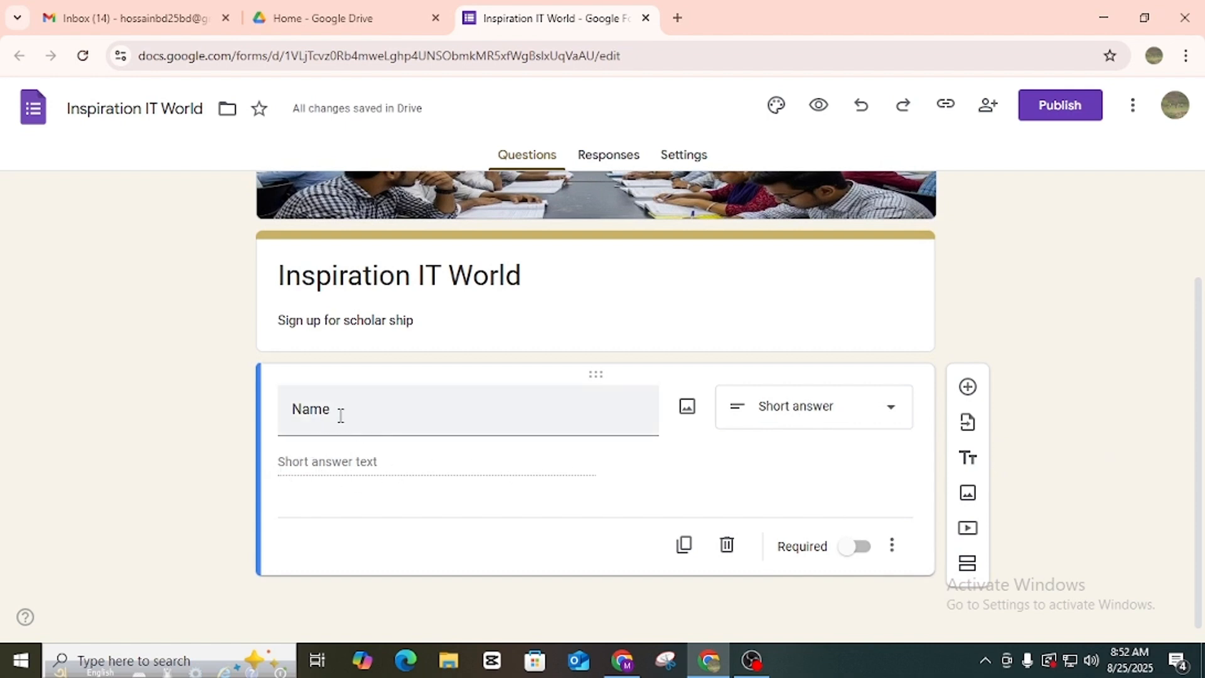
{"action": "left_click_drag", "start_coordinate": [288, 414], "coordinate": [521, 421]}
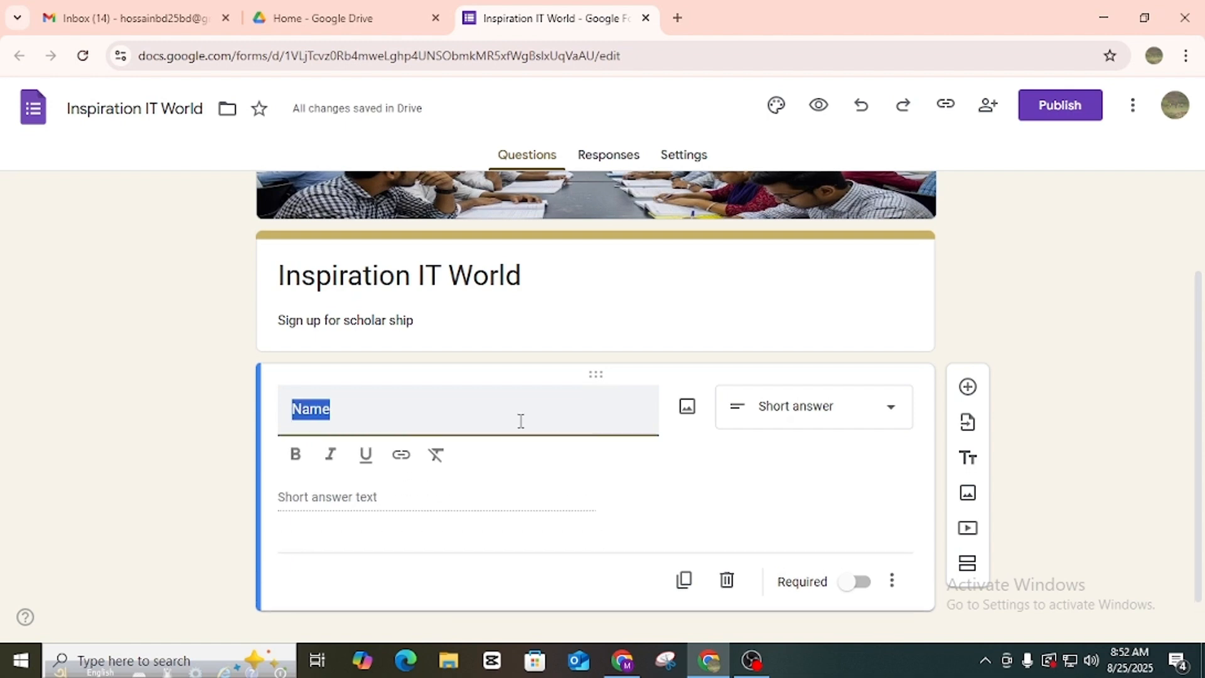
{"action": "left_click", "coordinate": [364, 415]}
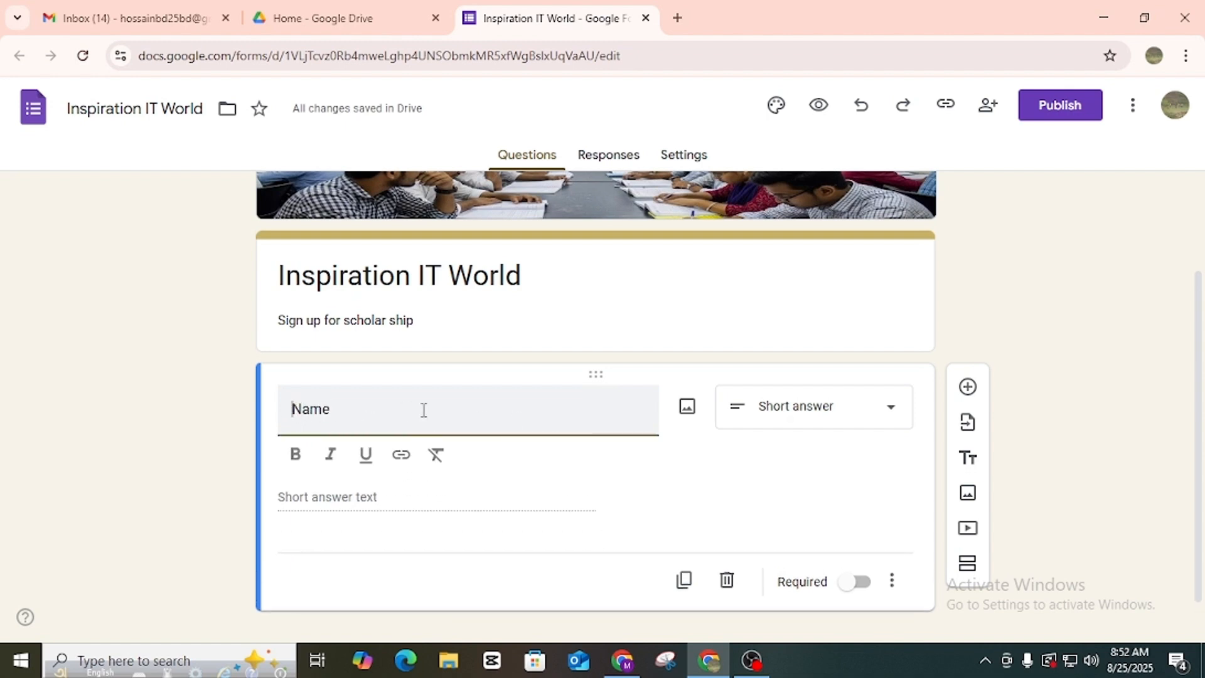
{"action": "type", "text": "Full"}
{"action": "key", "text": "BackSpace"}
{"action": "key", "text": "BackSpace"}
{"action": "key", "text": "BackSpace"}
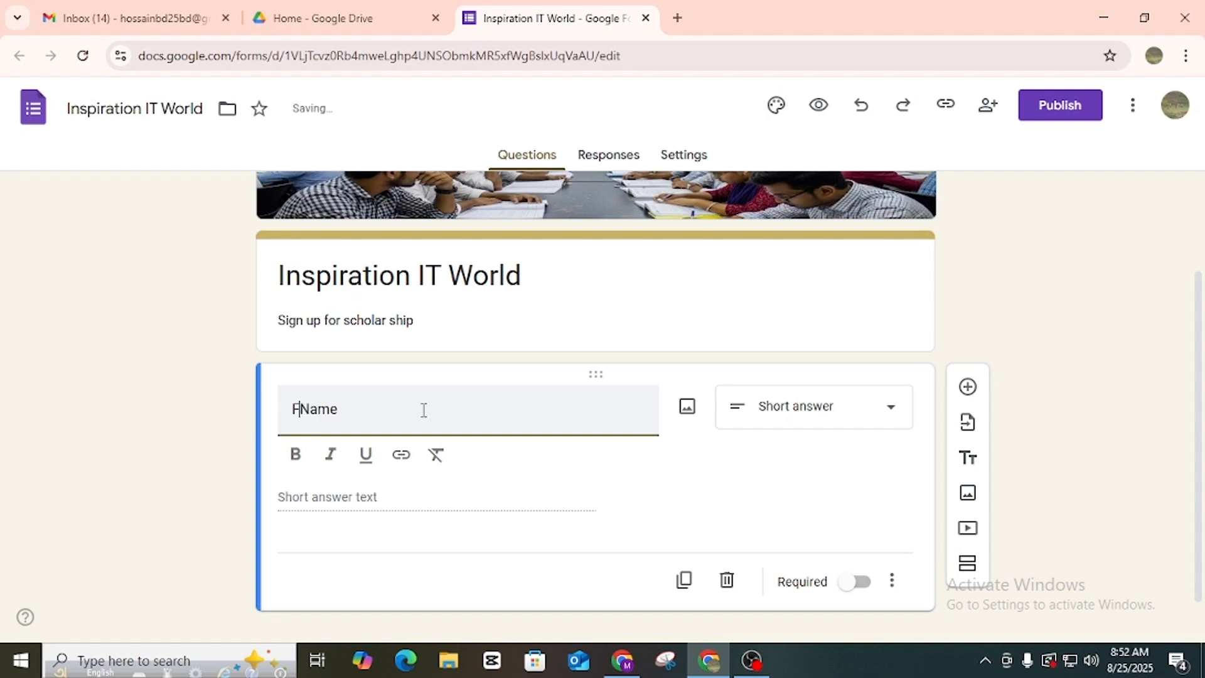
{"action": "key", "text": "BackSpace"}
{"action": "left_click", "coordinate": [731, 507]}
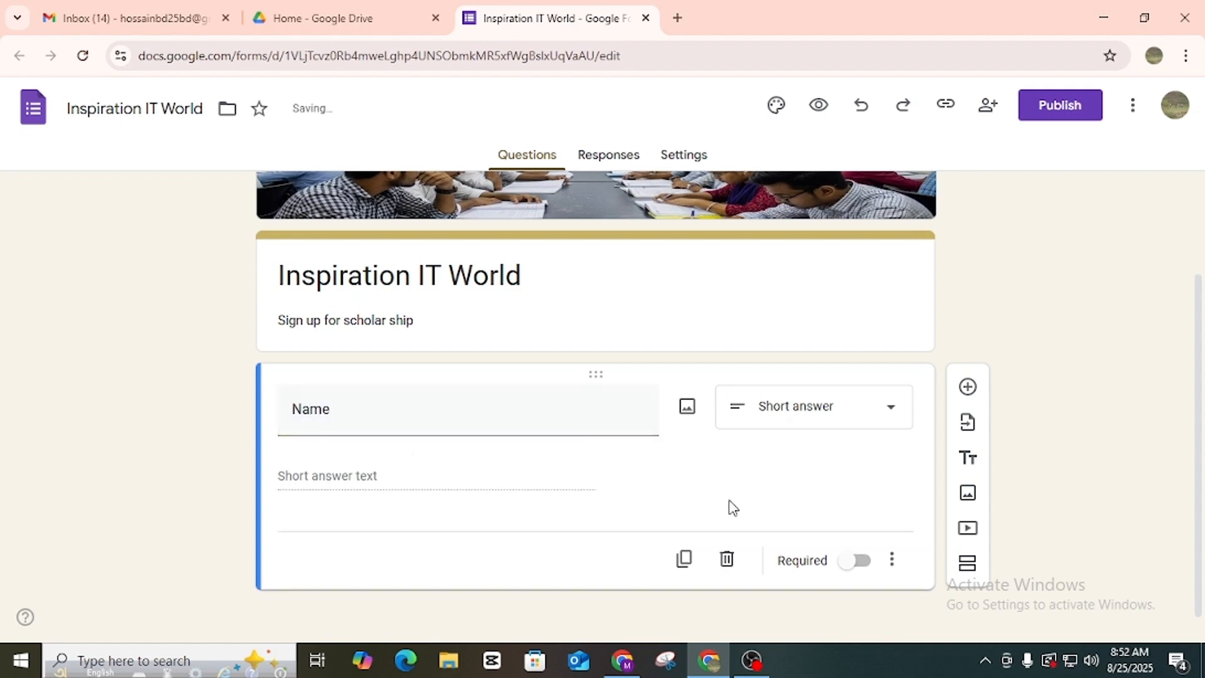
Add a second short-answer question titled 'Father's Name'.
{"action": "left_click", "coordinate": [967, 388]}
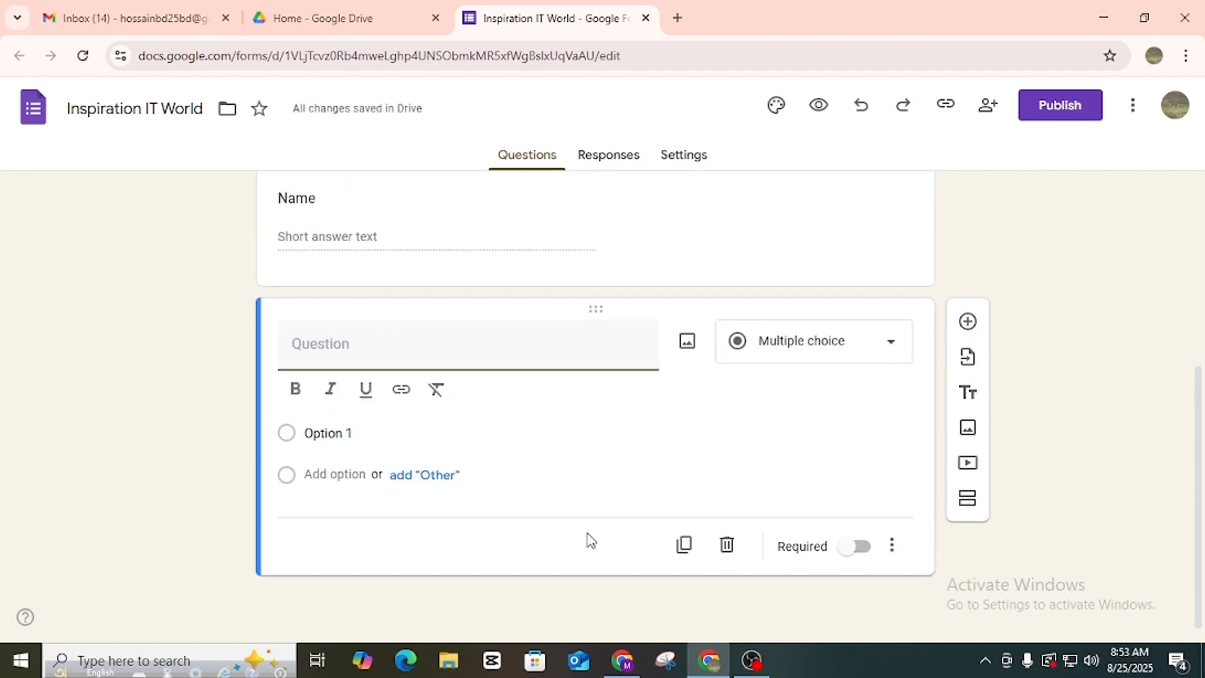
{"action": "type", "text": "Father's"}
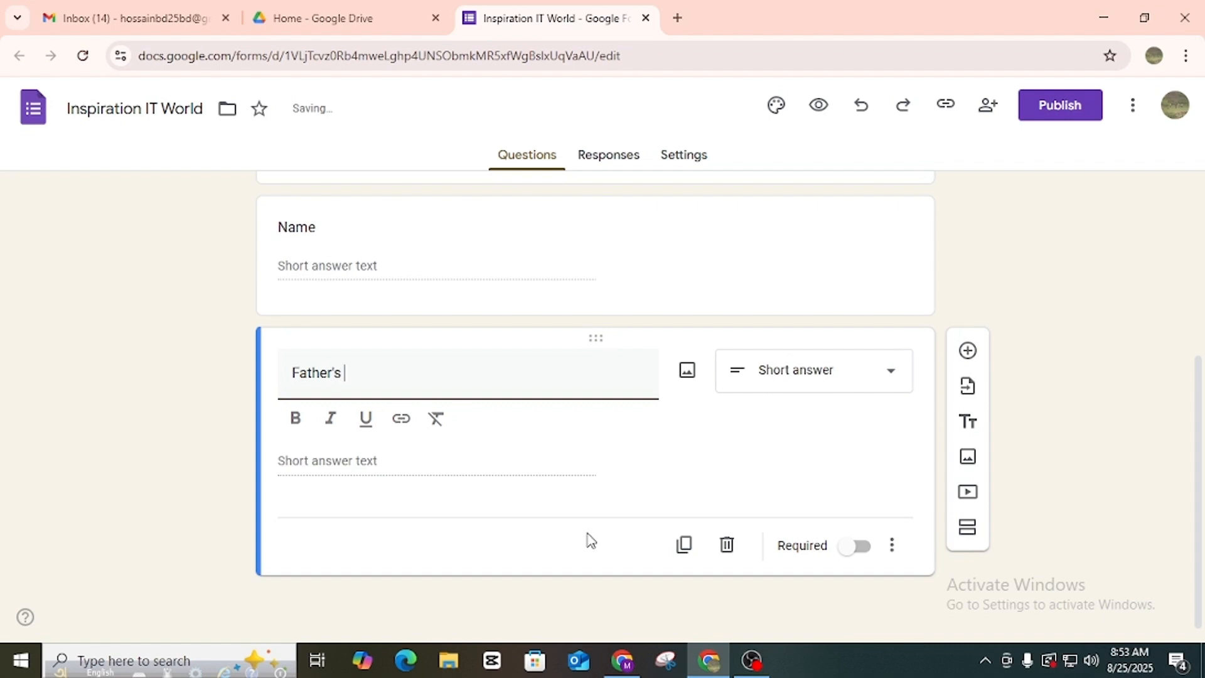
{"action": "type", "text": "Name"}
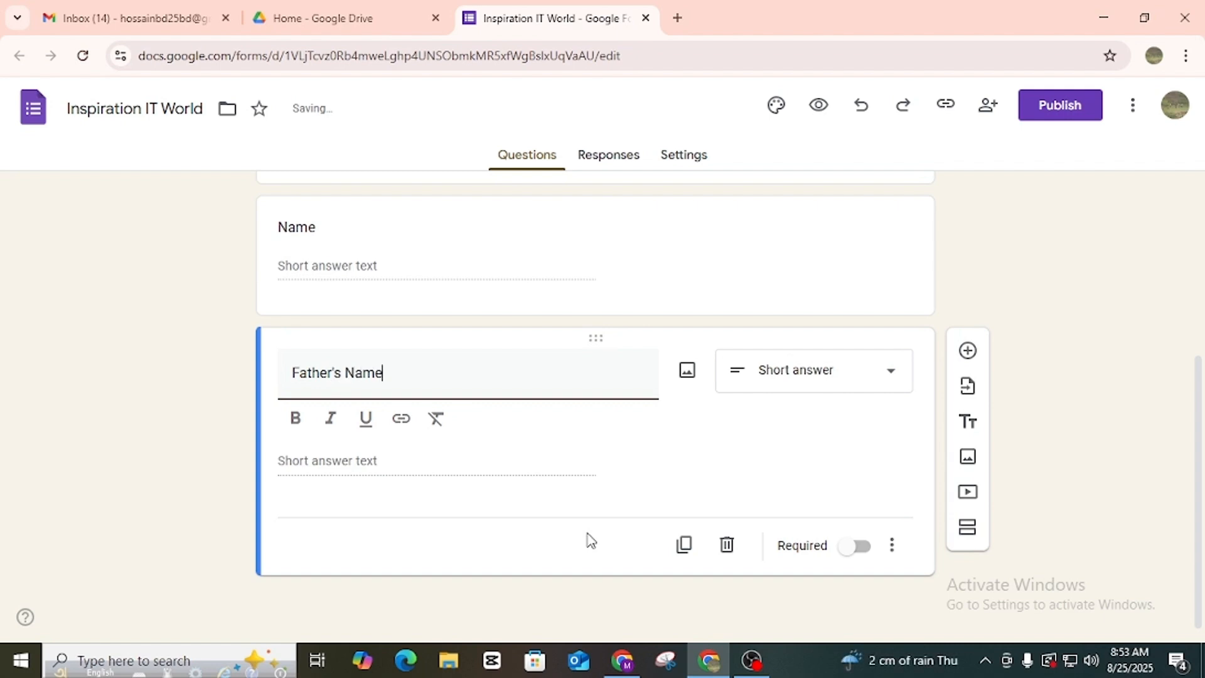
{"action": "left_click", "coordinate": [366, 470]}
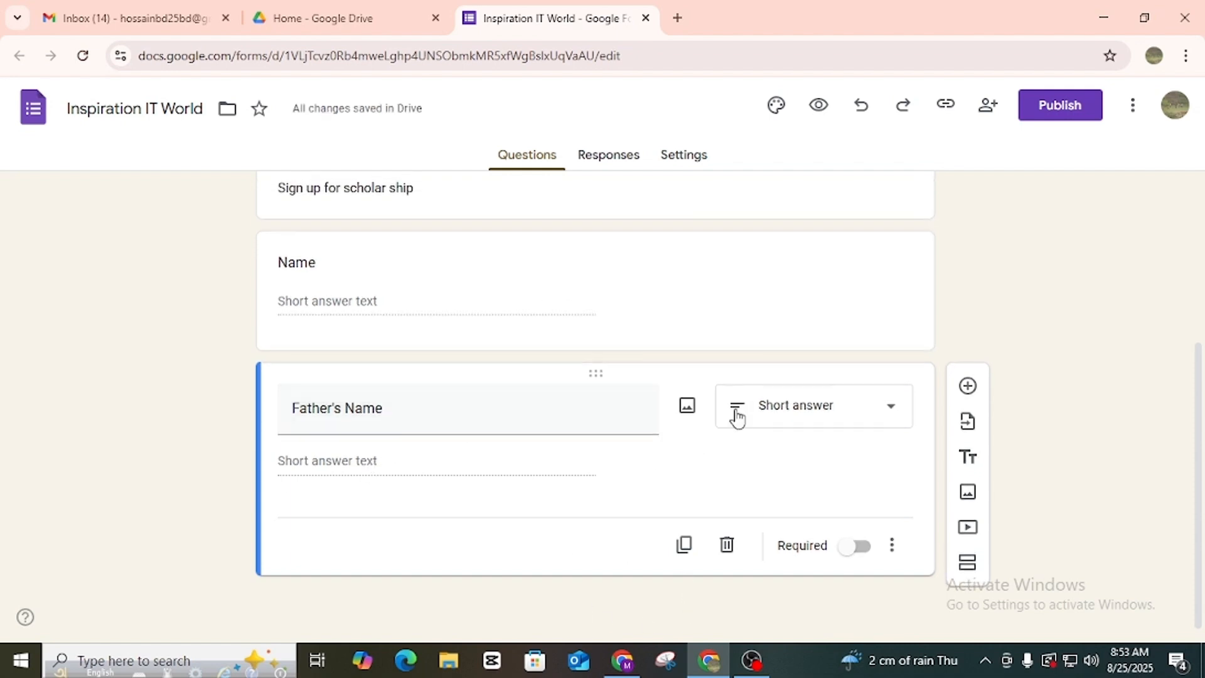
Add a Paragraph question 'Say about you', then insert a blank question below it.
{"action": "left_click", "coordinate": [972, 389]}
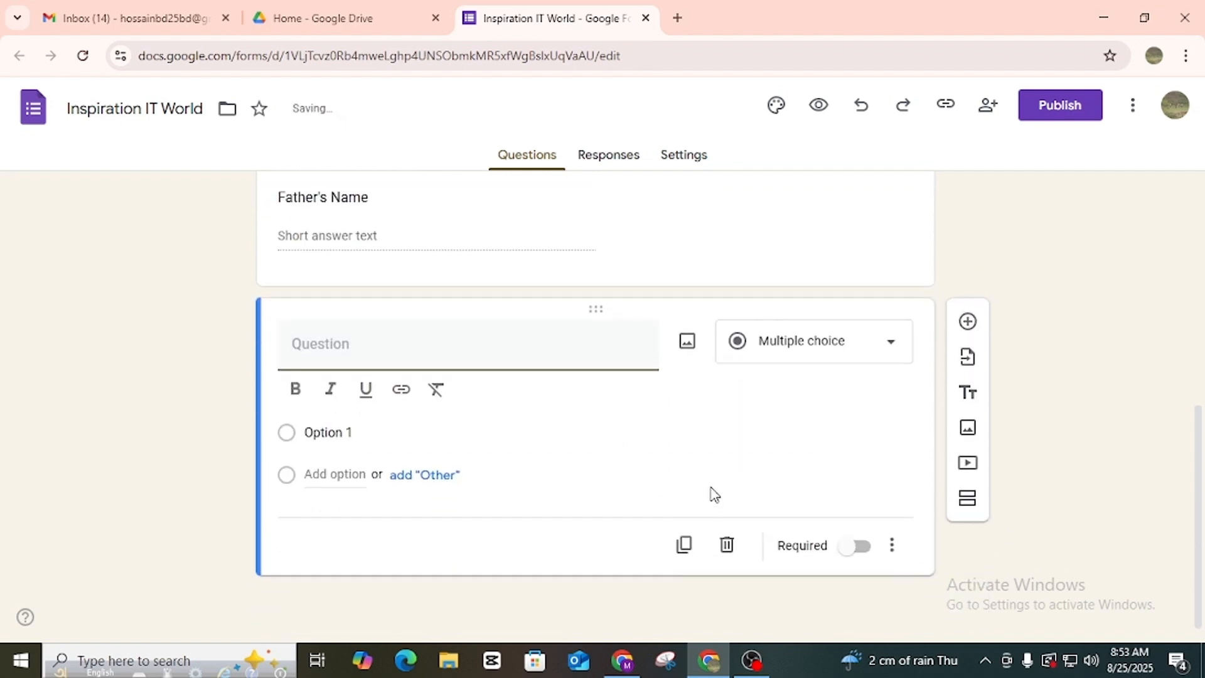
{"action": "type", "text": "Say about you"}
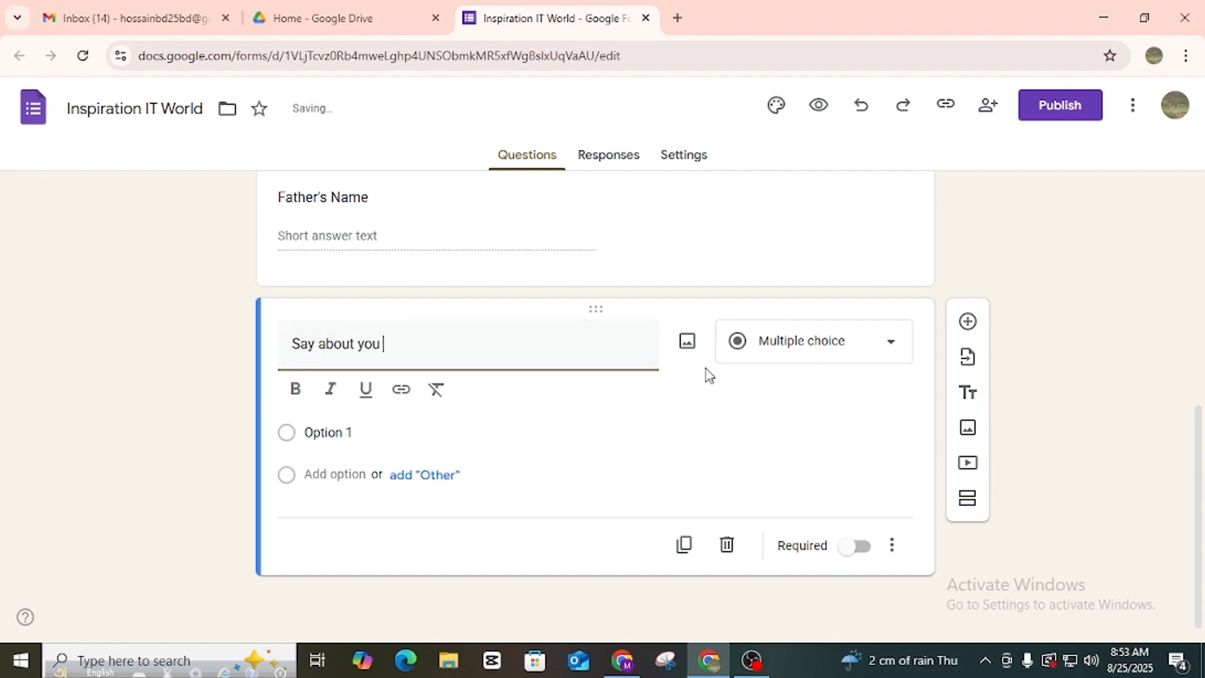
{"action": "left_click", "coordinate": [770, 355]}
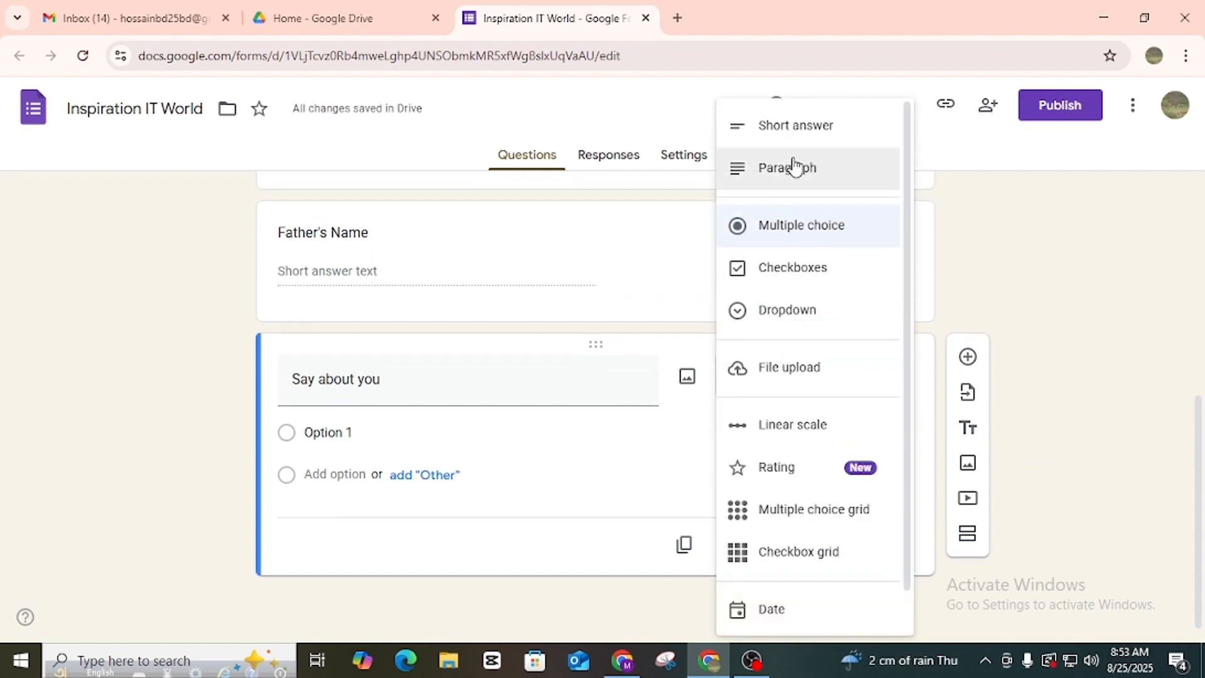
{"action": "left_click", "coordinate": [811, 169]}
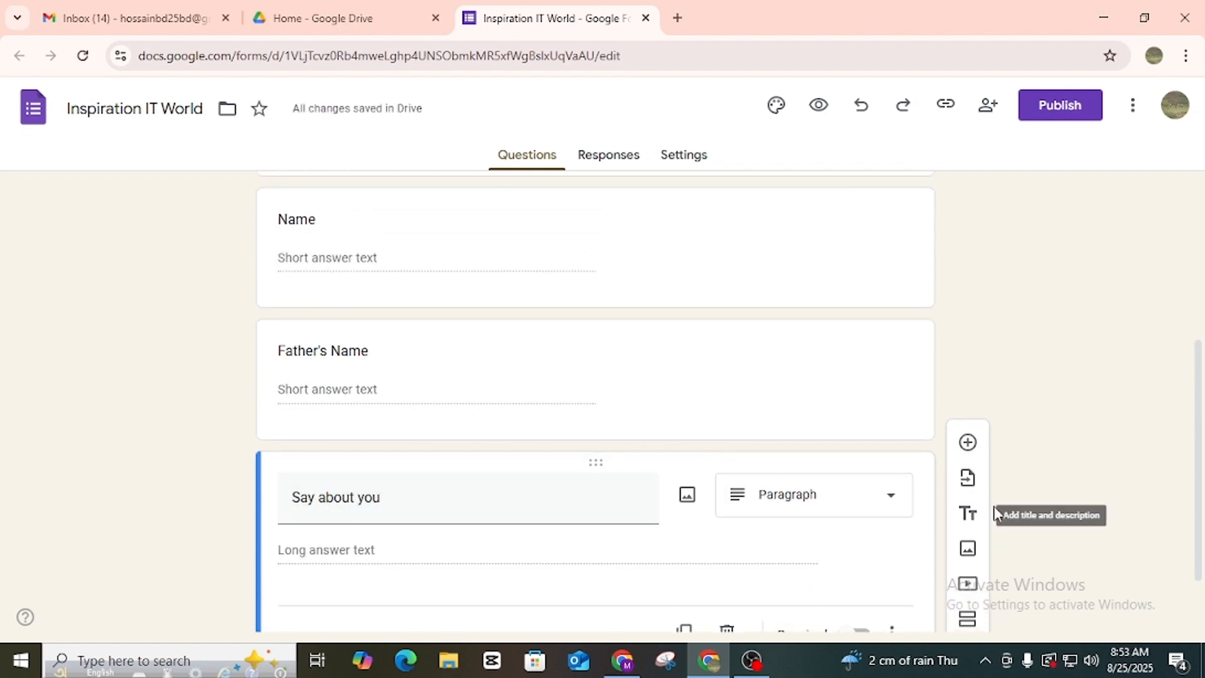
{"action": "left_click", "coordinate": [968, 383]}
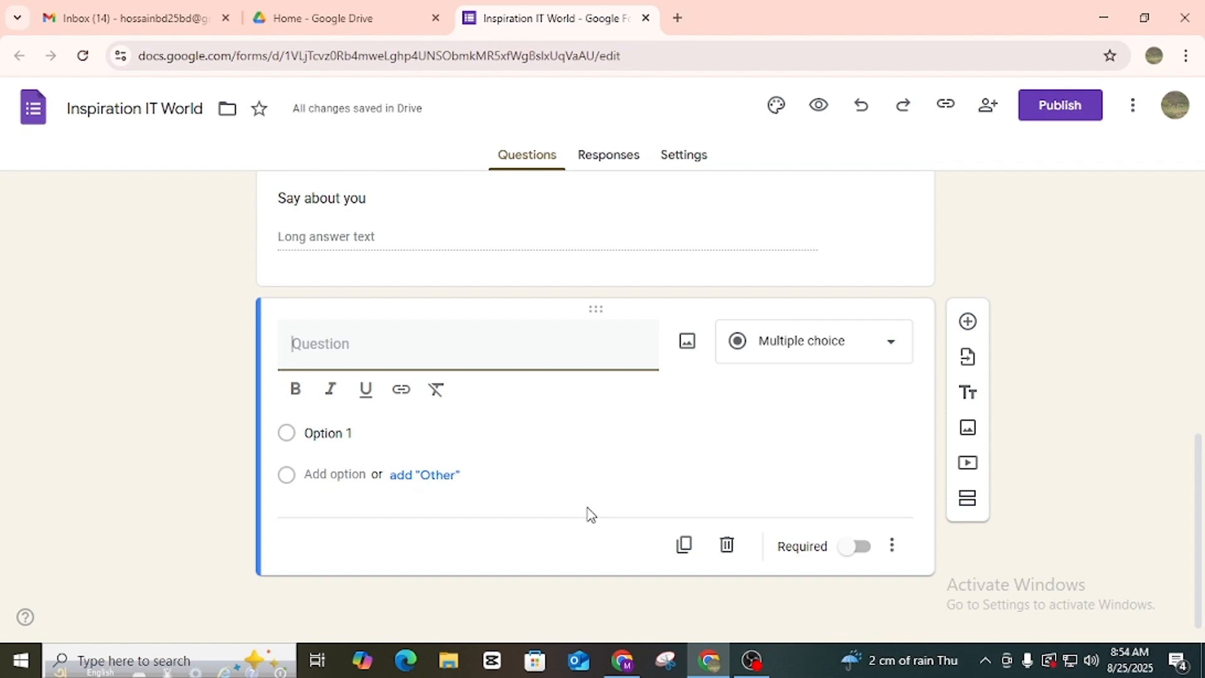
Title the question 'Gender' with options Male, Female, Prefer not to say and Other.
{"action": "type", "text": "Gender"}
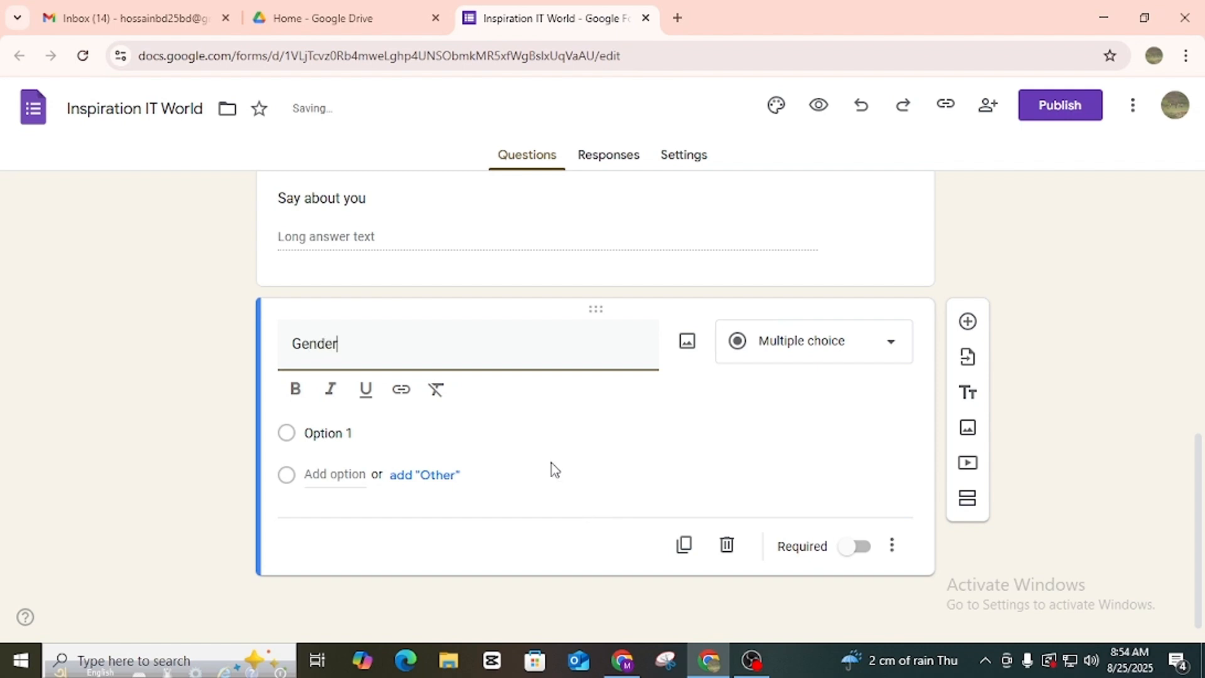
{"action": "left_click", "coordinate": [549, 415]}
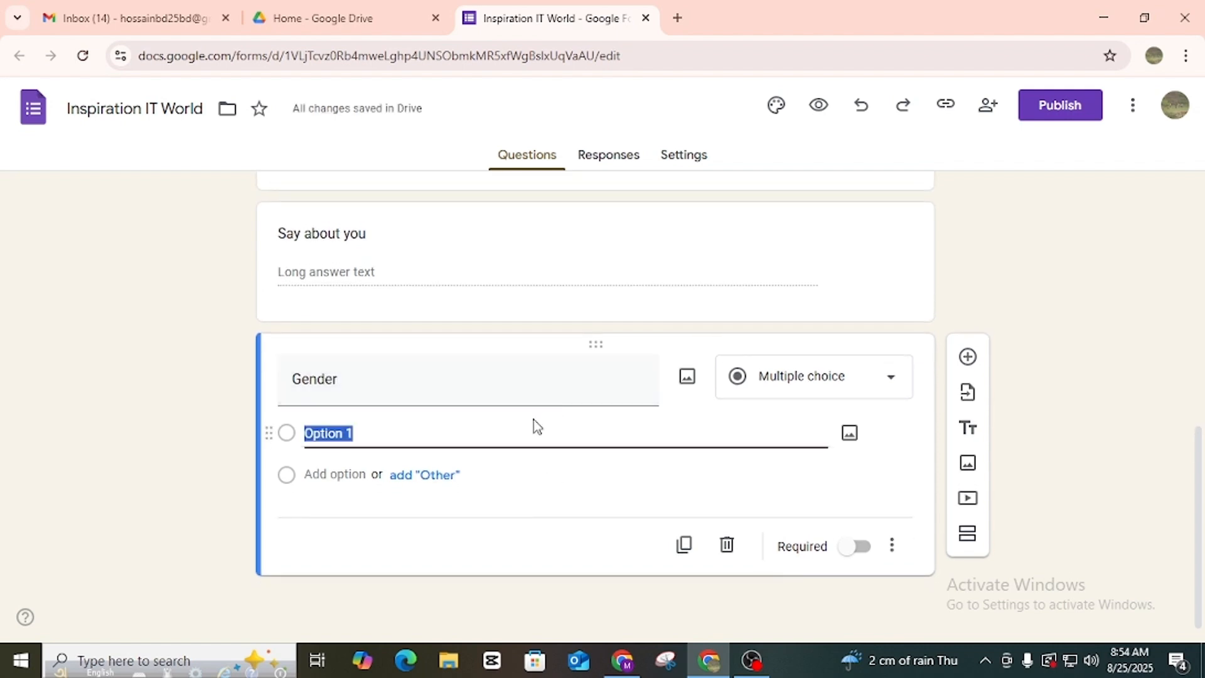
{"action": "left_click", "coordinate": [457, 436]}
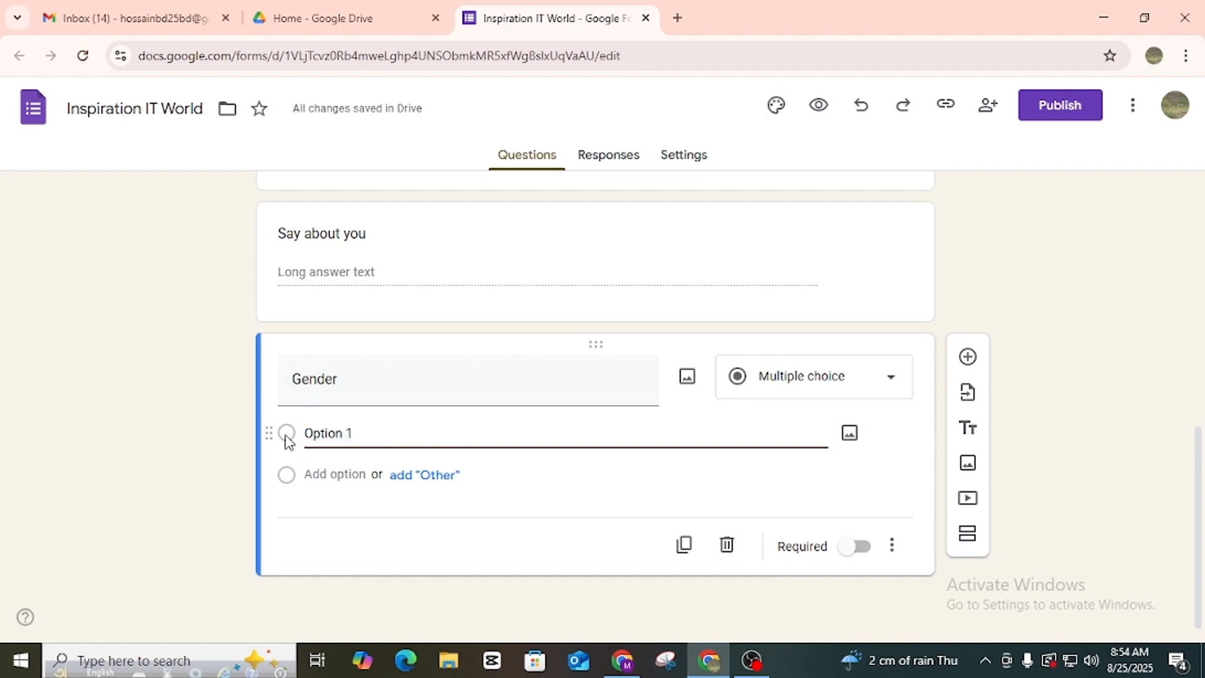
{"action": "left_click_drag", "start_coordinate": [383, 430], "coordinate": [286, 435]}
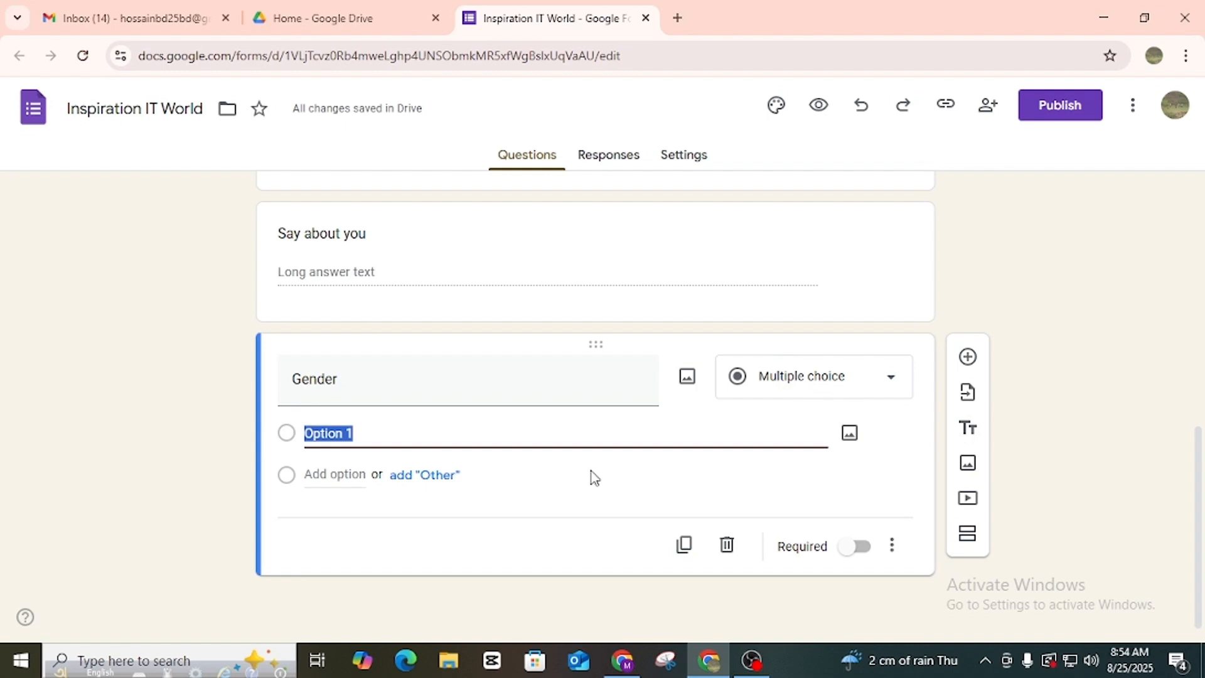
{"action": "type", "text": "Male"}
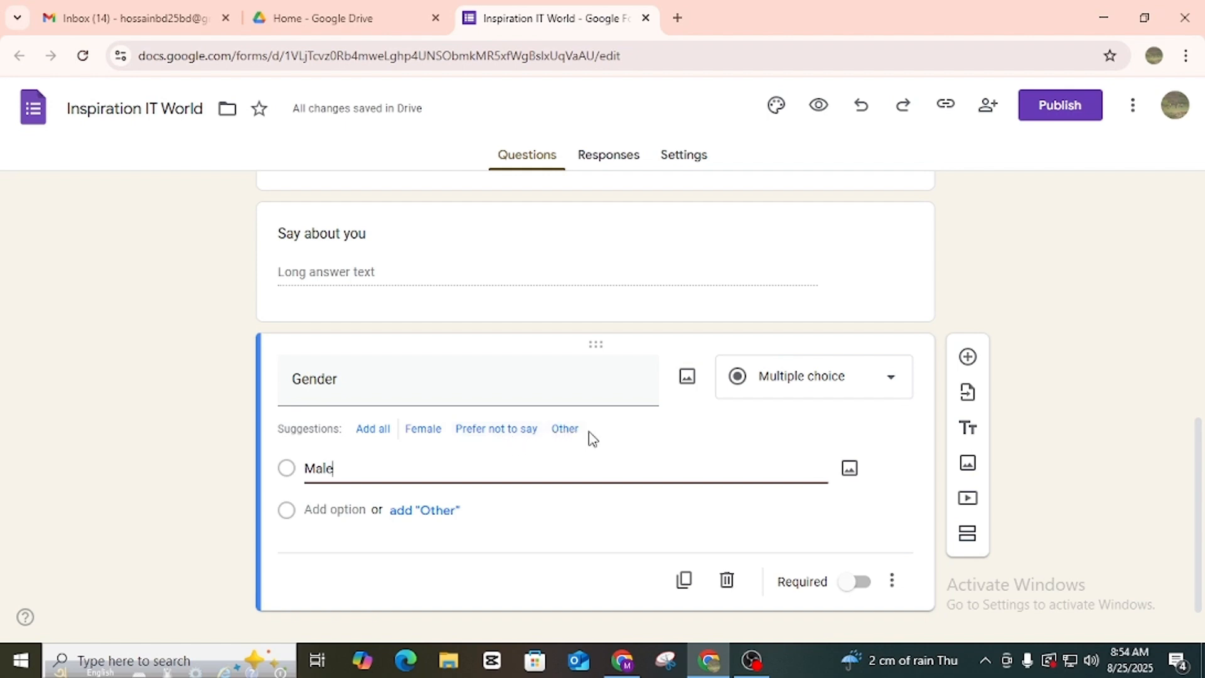
{"action": "left_click", "coordinate": [376, 430]}
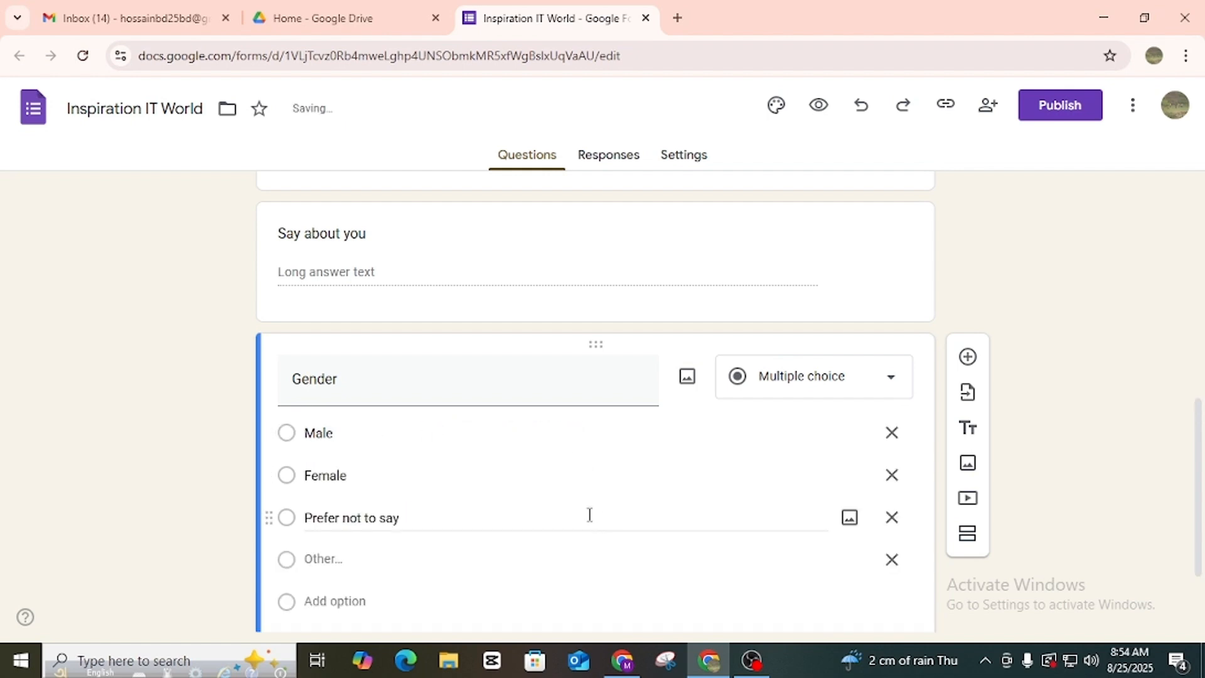
{"action": "scroll", "coordinate": [588, 513], "scroll_direction": "down", "scroll_amount": 2}
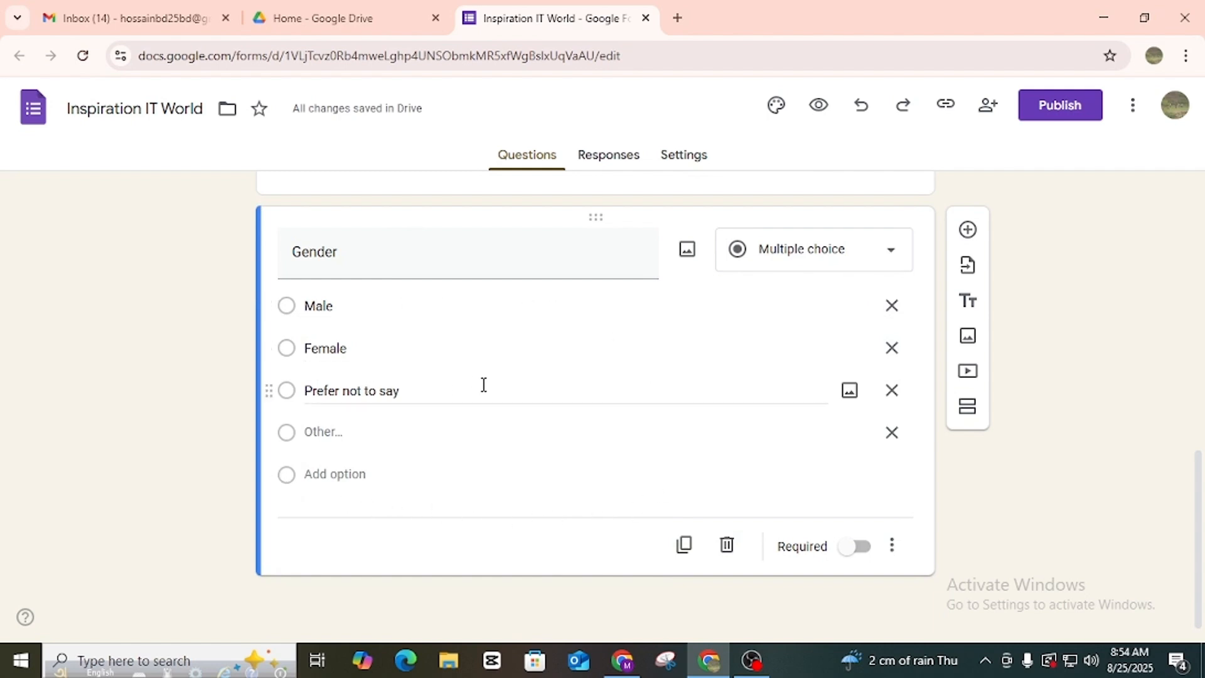
{"action": "scroll", "coordinate": [484, 384], "scroll_direction": "up", "scroll_amount": 3}
{"action": "scroll", "coordinate": [395, 407], "scroll_direction": "down", "scroll_amount": 3}
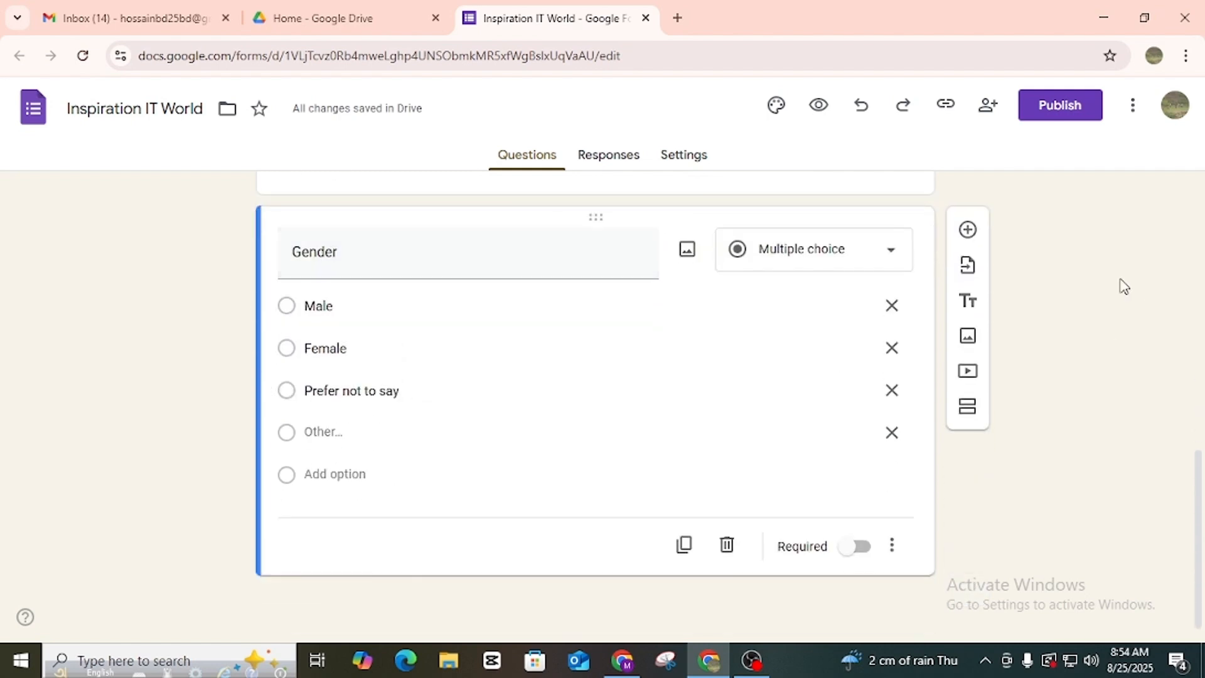
Change Gender to a Checkboxes question and add a blank question beneath it.
{"action": "left_click", "coordinate": [969, 231]}
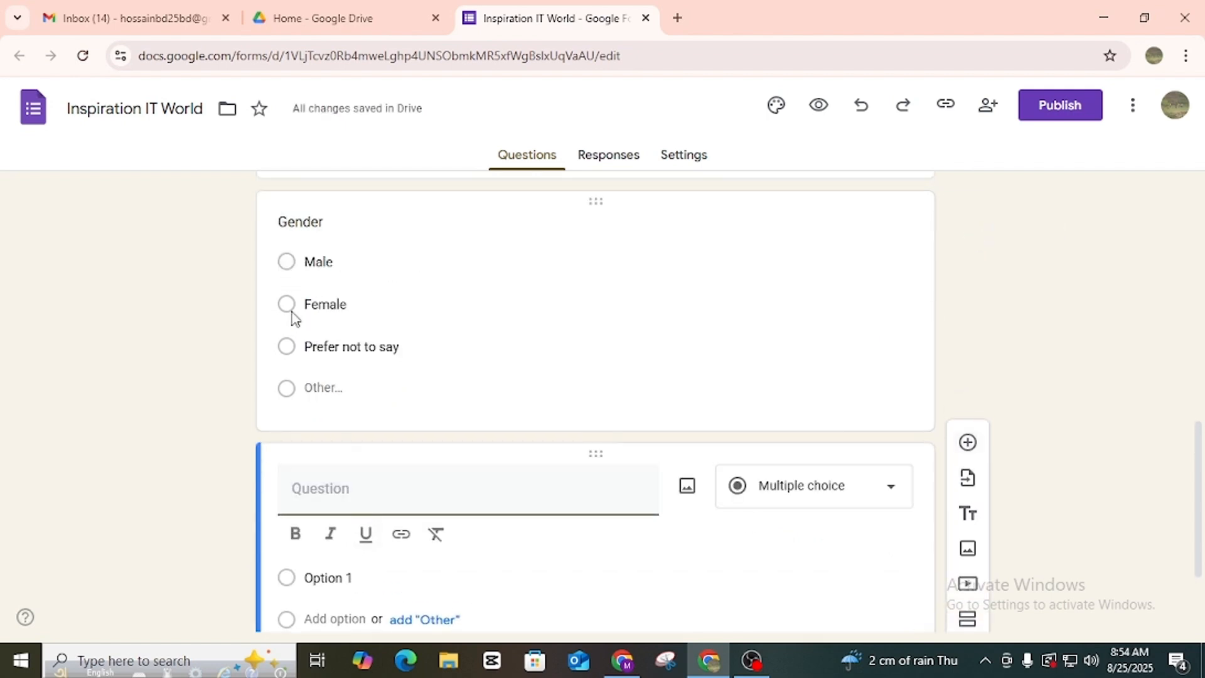
{"action": "left_click", "coordinate": [416, 257]}
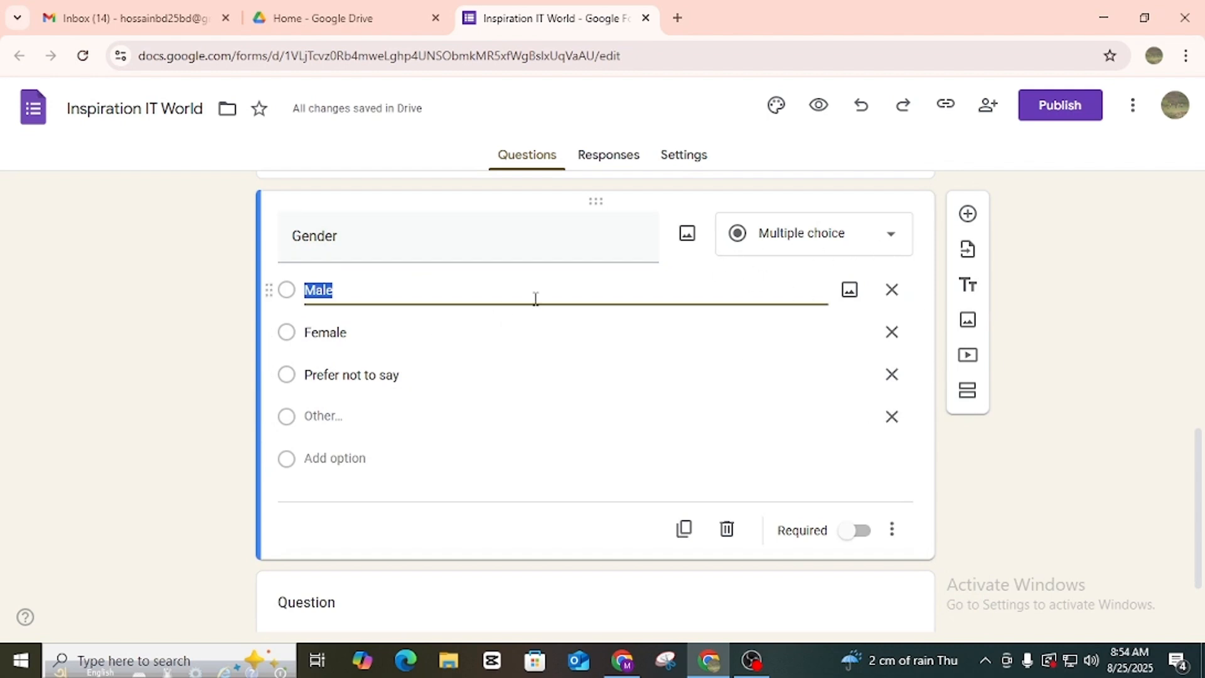
{"action": "left_click", "coordinate": [891, 238]}
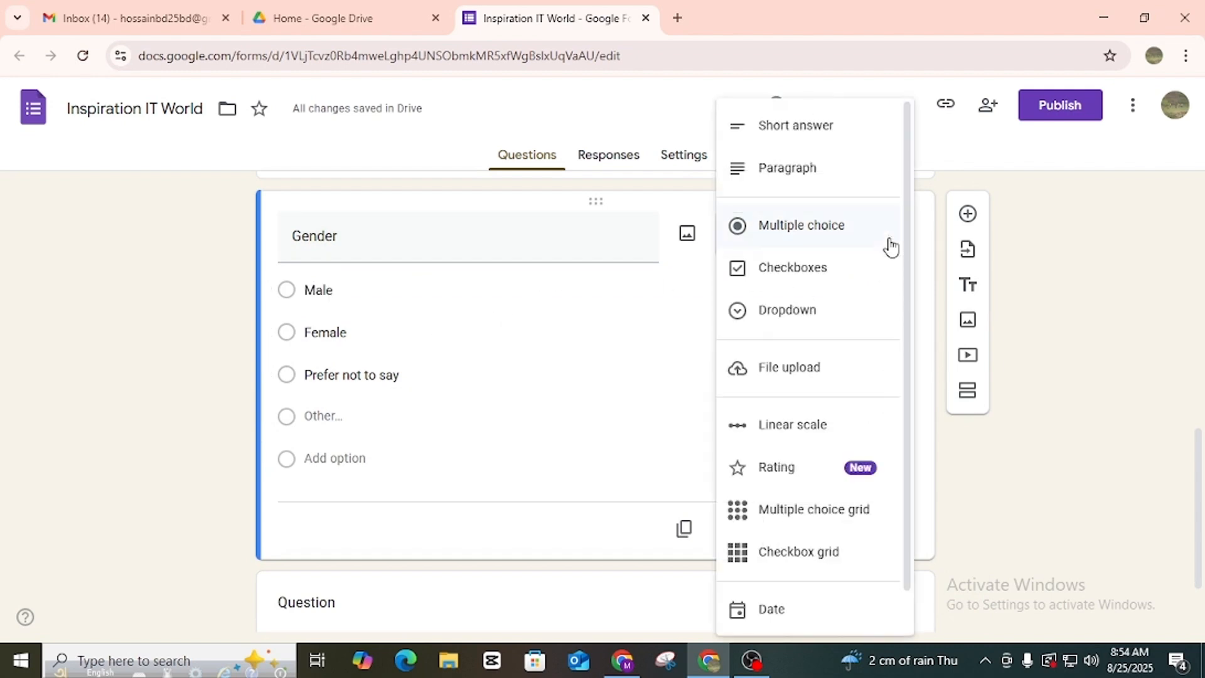
{"action": "left_click", "coordinate": [770, 274]}
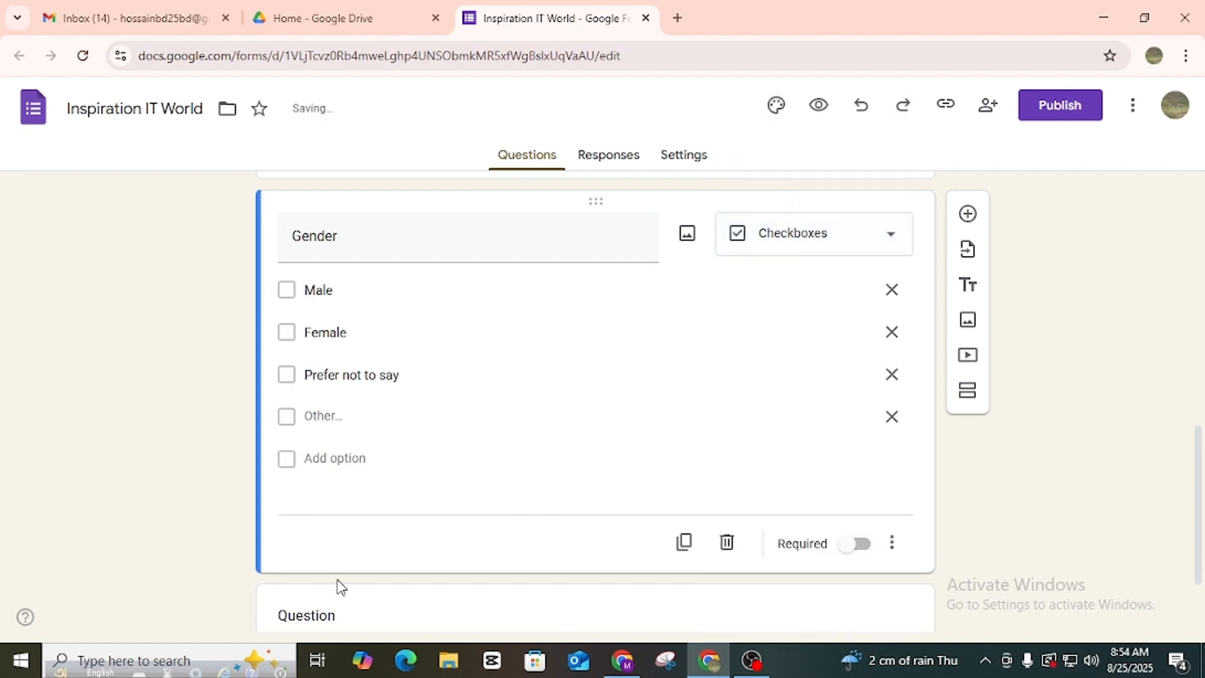
{"action": "scroll", "coordinate": [835, 447], "scroll_direction": "up", "scroll_amount": 3}
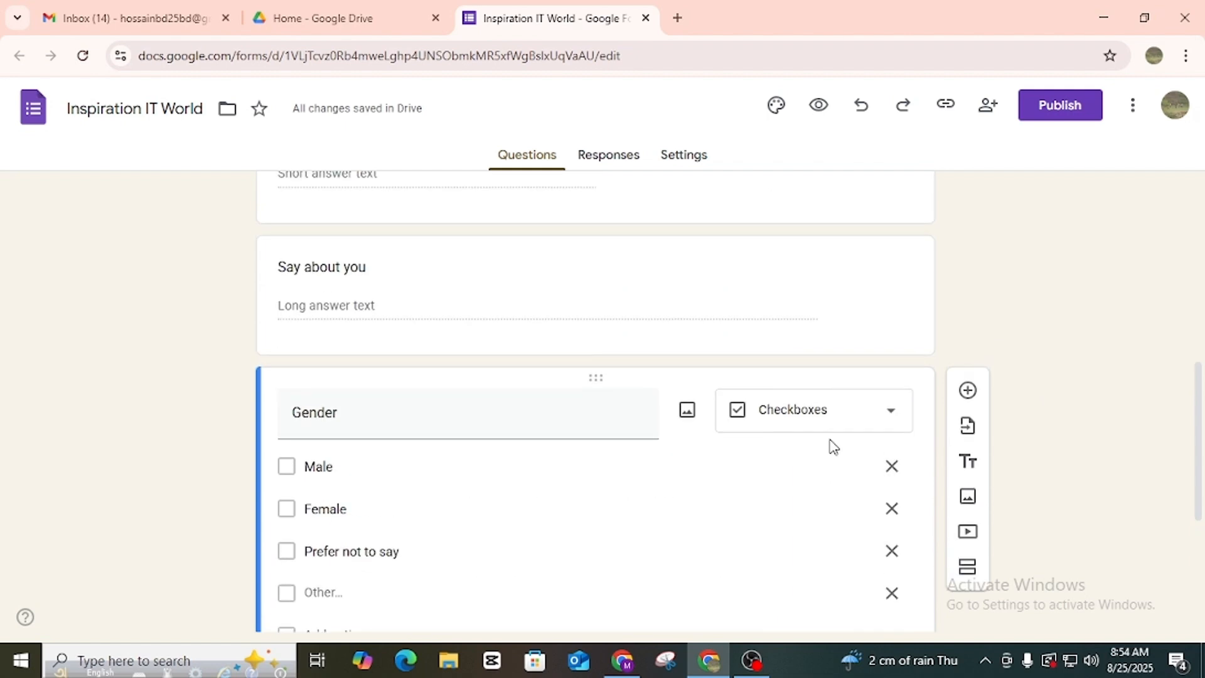
{"action": "scroll", "coordinate": [828, 446], "scroll_direction": "down", "scroll_amount": 3}
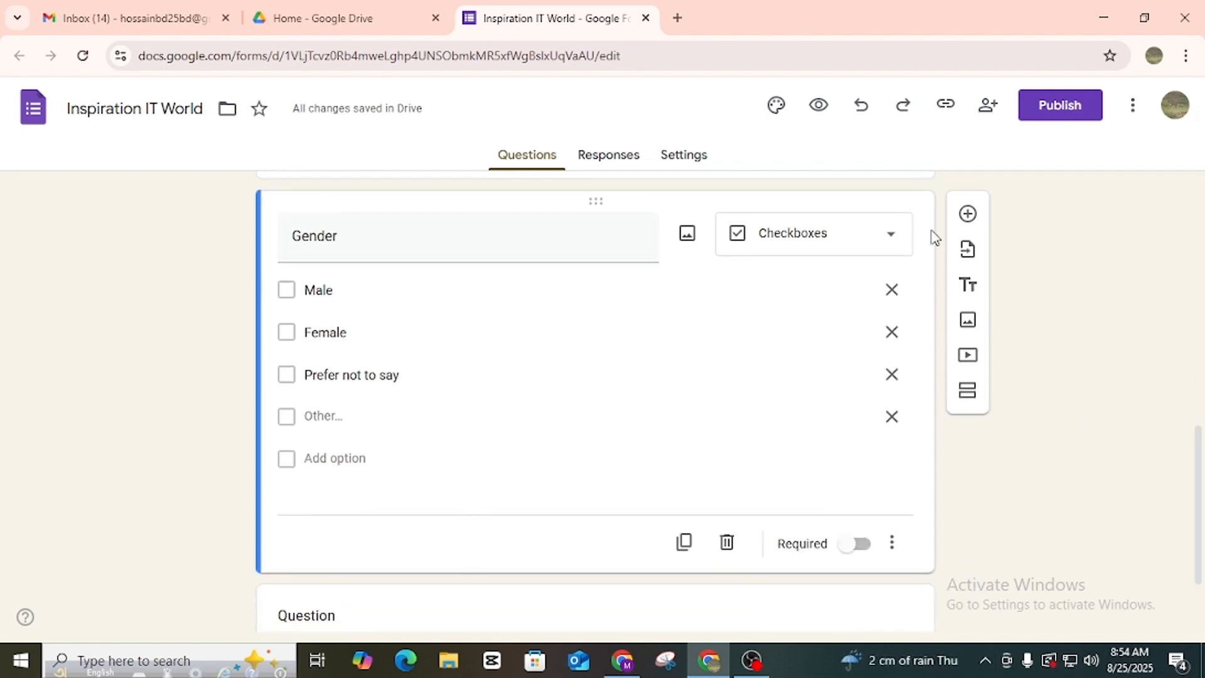
{"action": "left_click", "coordinate": [968, 216]}
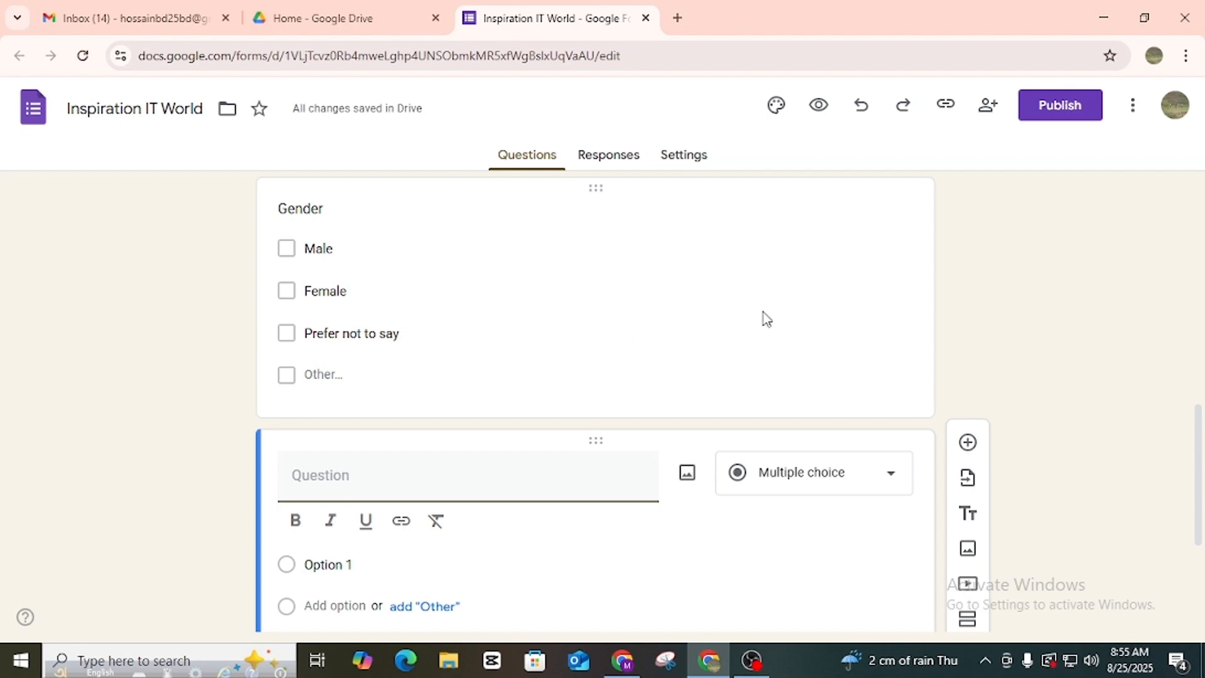
Title the new question 'E-mail' and make it a Short answer question.
{"action": "scroll", "coordinate": [646, 404], "scroll_direction": "down", "scroll_amount": 3}
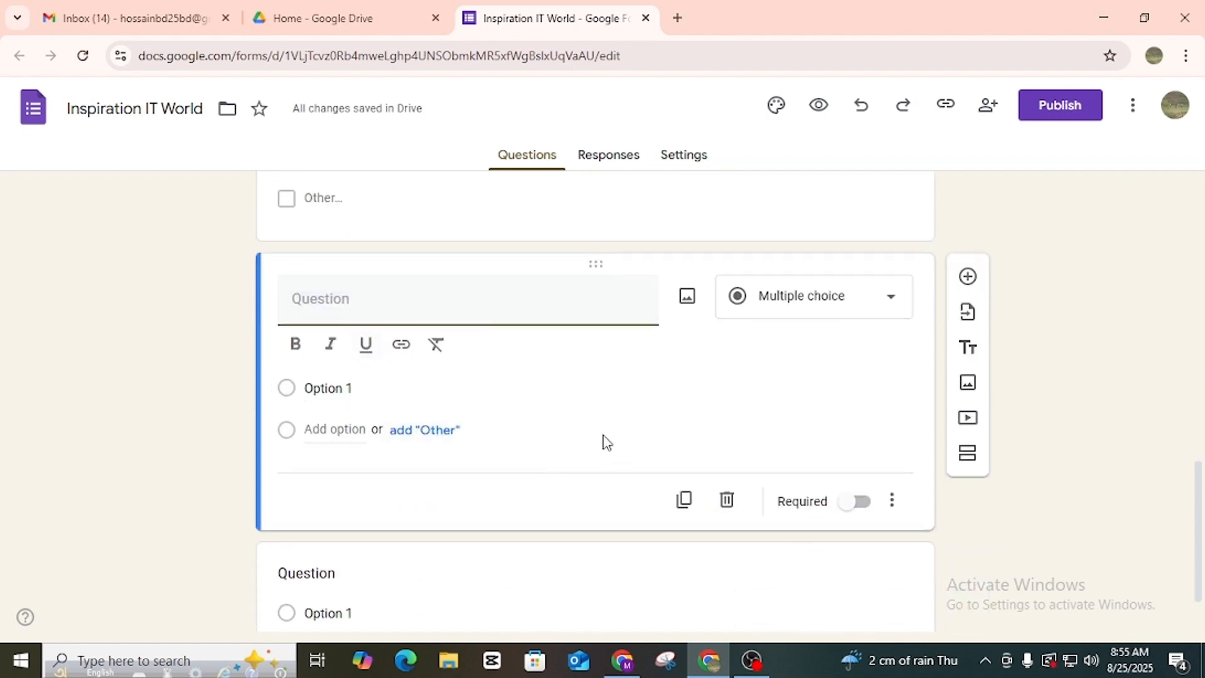
{"action": "type", "text": "E-mail"}
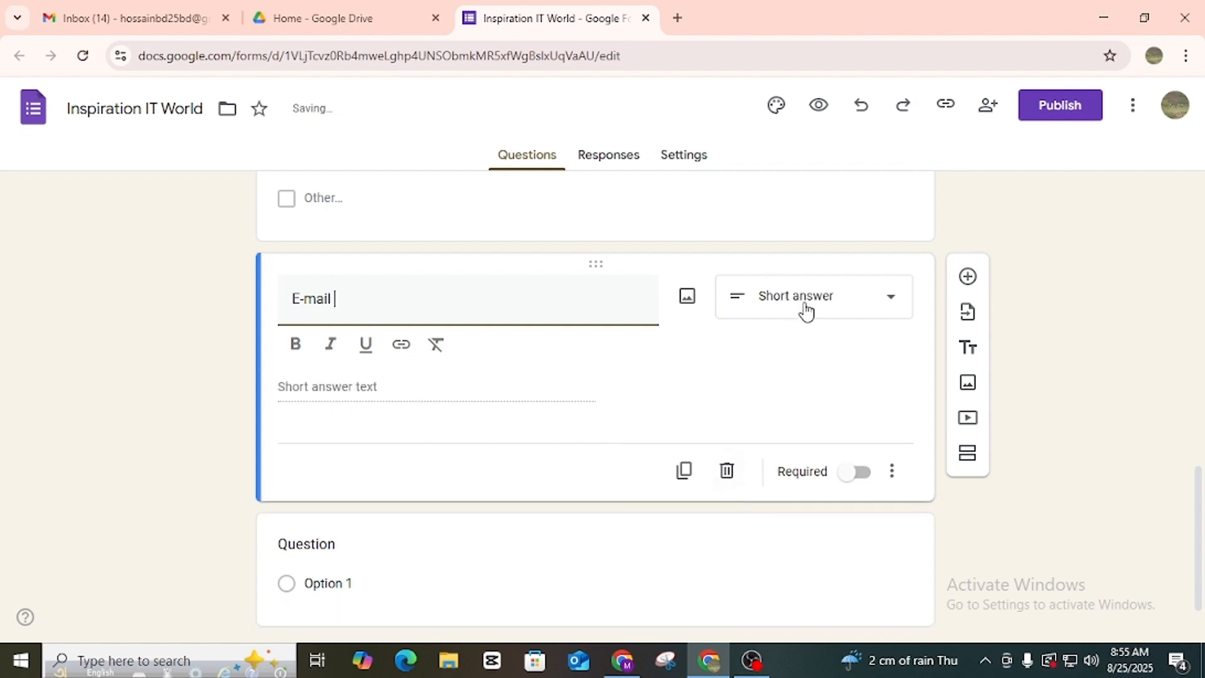
{"action": "left_click", "coordinate": [859, 308]}
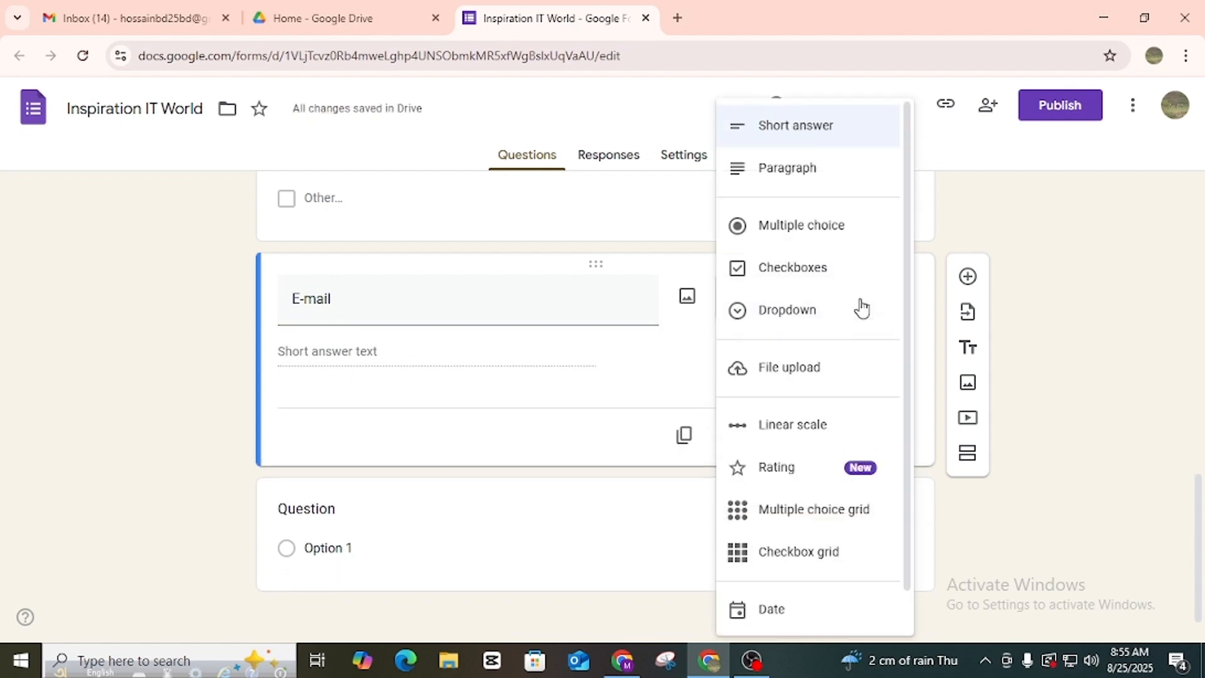
{"action": "left_click", "coordinate": [814, 145]}
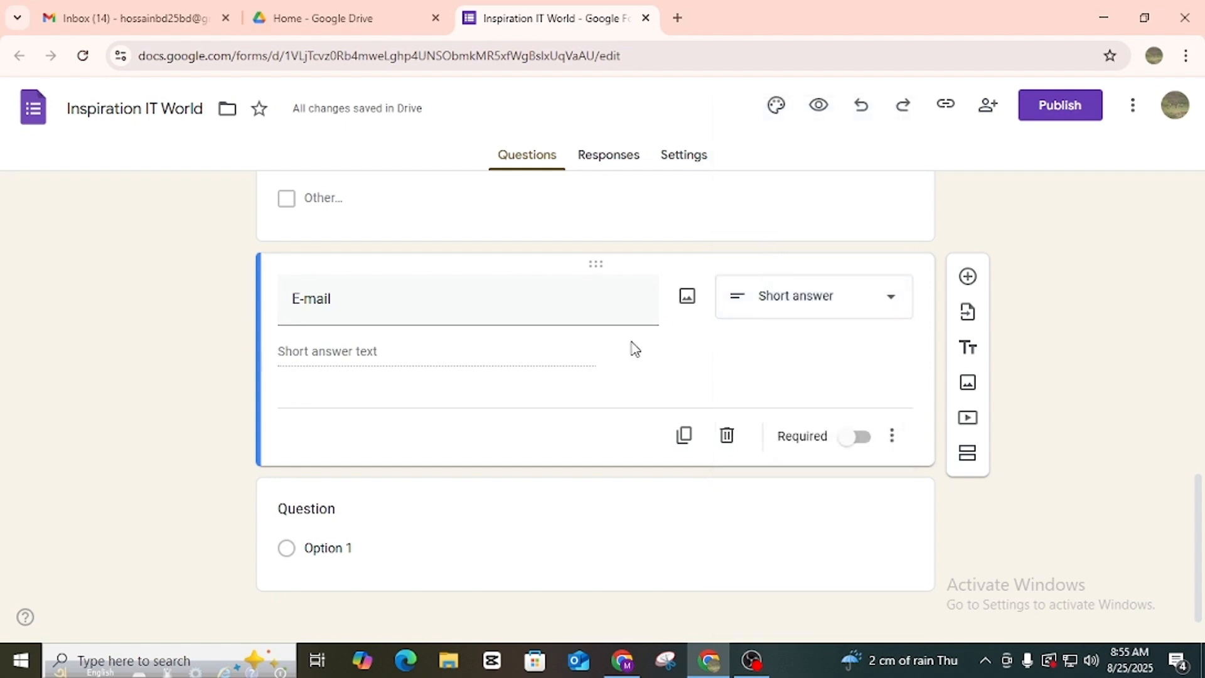
{"action": "scroll", "coordinate": [492, 530], "scroll_direction": "down", "scroll_amount": 1}
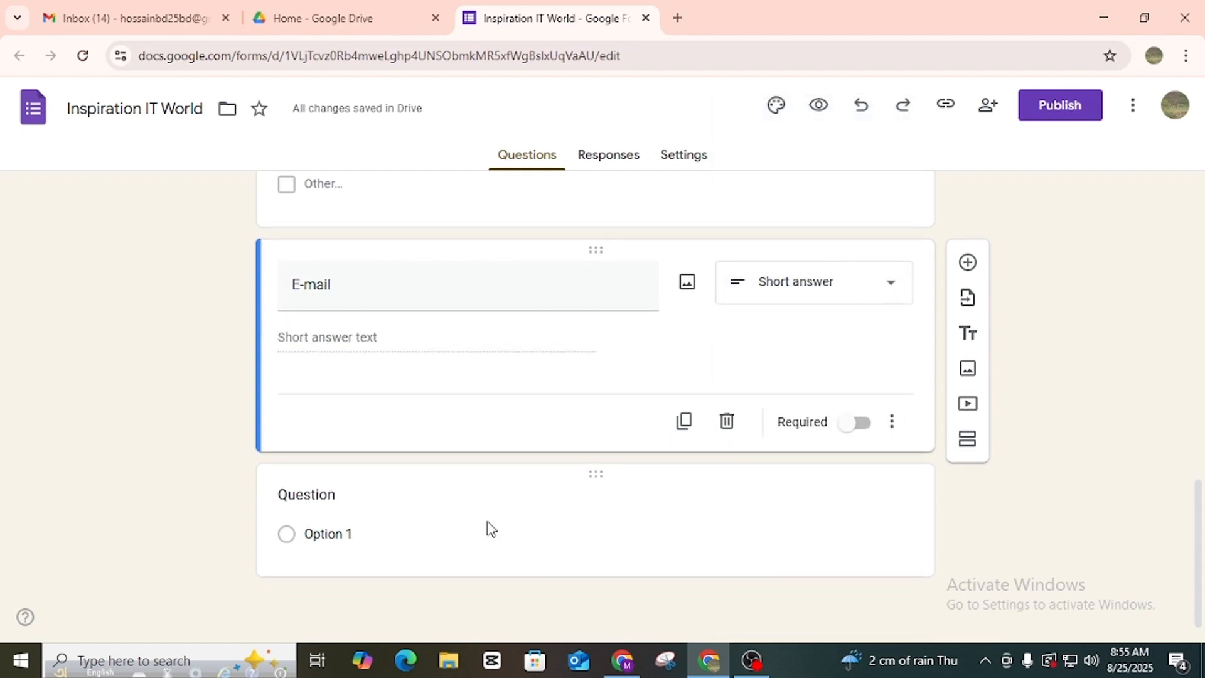
{"action": "scroll", "coordinate": [492, 529], "scroll_direction": "up", "scroll_amount": 4}
{"action": "scroll", "coordinate": [492, 530], "scroll_direction": "down", "scroll_amount": 4}
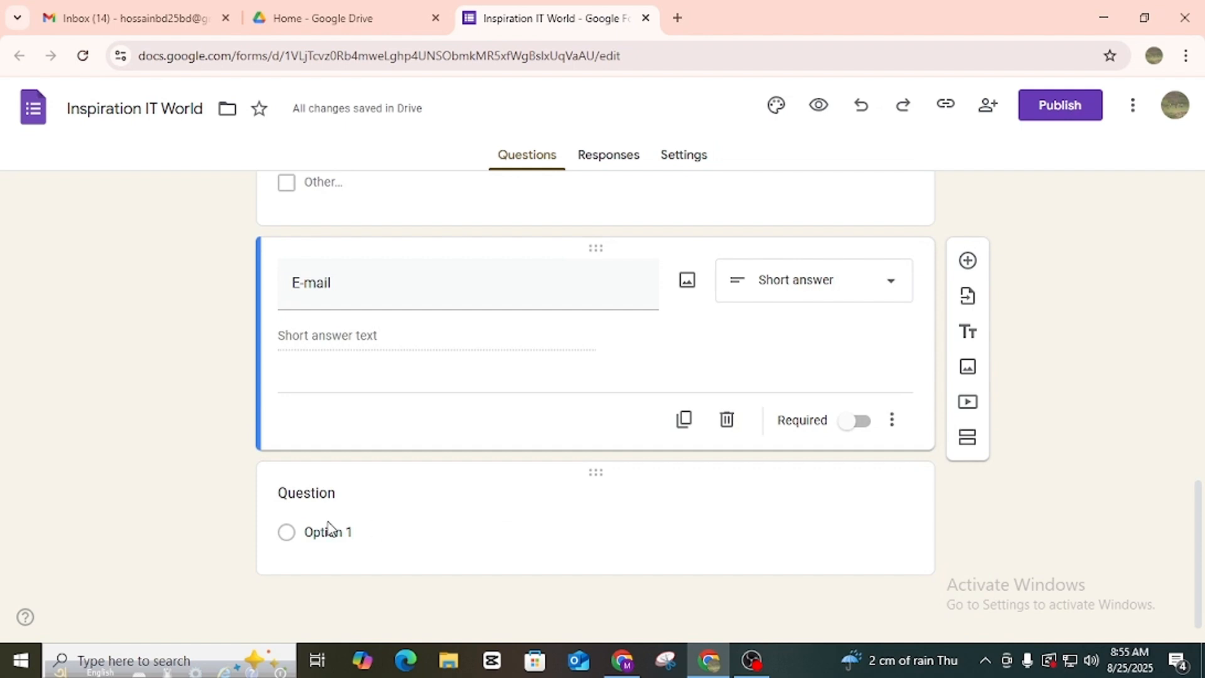
{"action": "scroll", "coordinate": [571, 519], "scroll_direction": "up", "scroll_amount": 3}
{"action": "scroll", "coordinate": [570, 519], "scroll_direction": "up", "scroll_amount": 10}
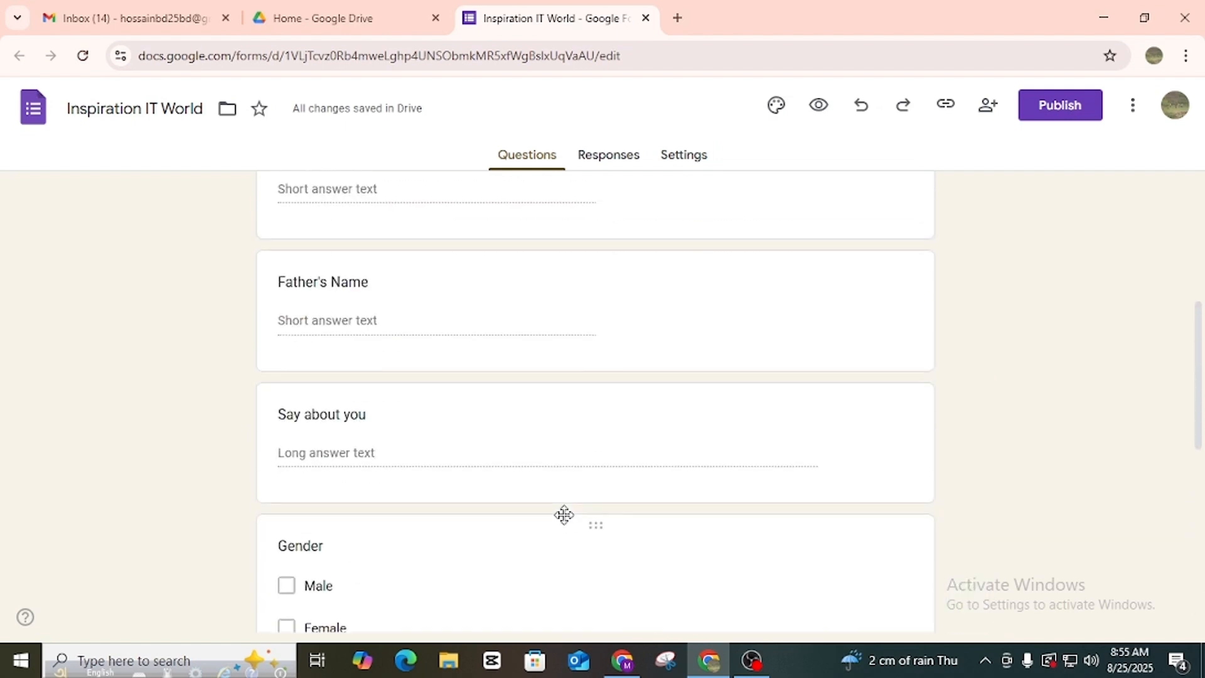
{"action": "scroll", "coordinate": [536, 463], "scroll_direction": "down", "scroll_amount": 6}
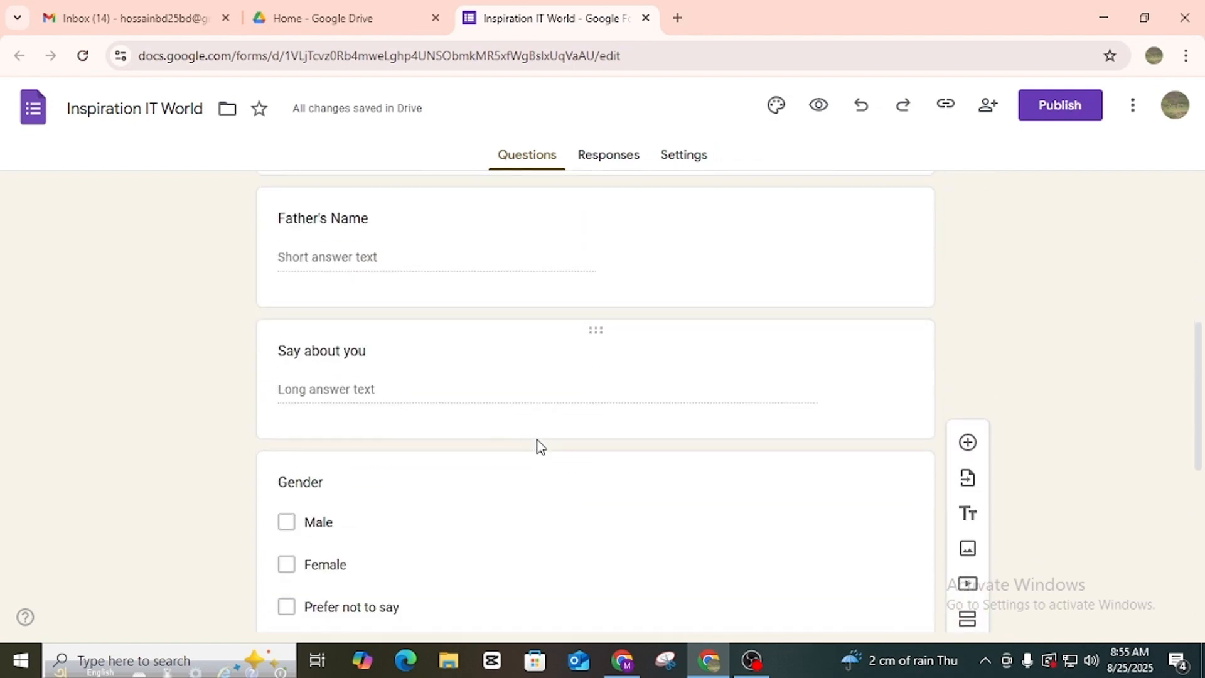
{"action": "scroll", "coordinate": [535, 446], "scroll_direction": "up", "scroll_amount": 4}
{"action": "scroll", "coordinate": [385, 302], "scroll_direction": "down", "scroll_amount": 4}
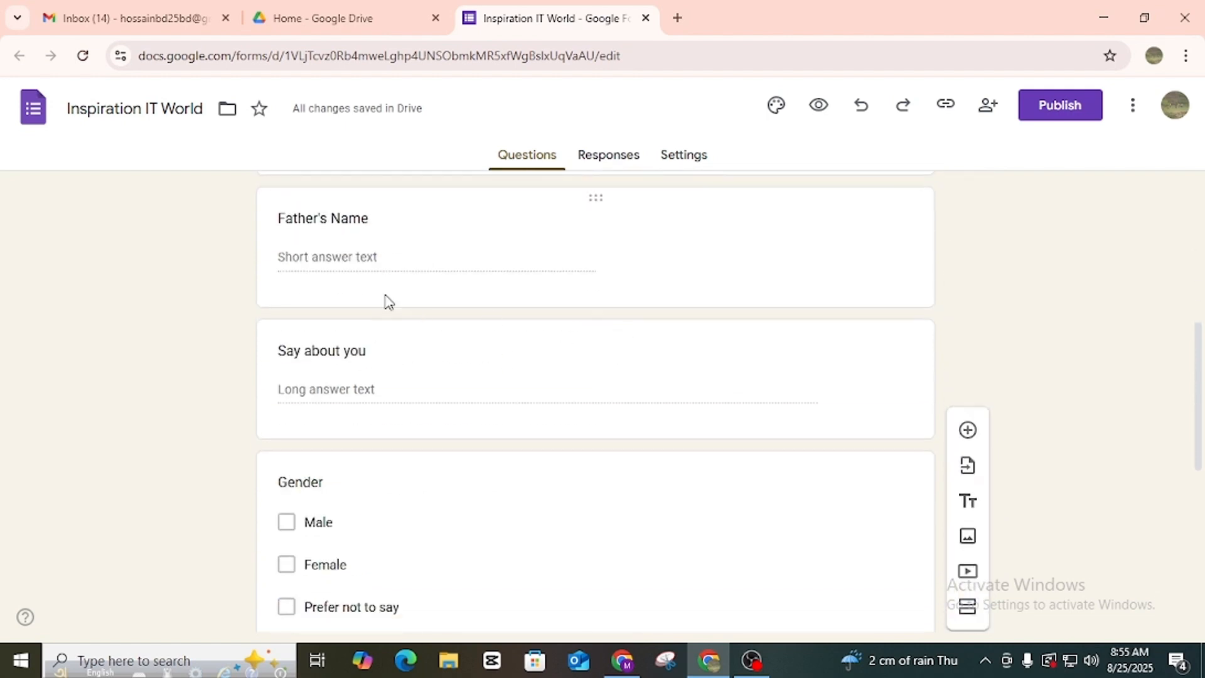
{"action": "scroll", "coordinate": [383, 323], "scroll_direction": "down", "scroll_amount": 2}
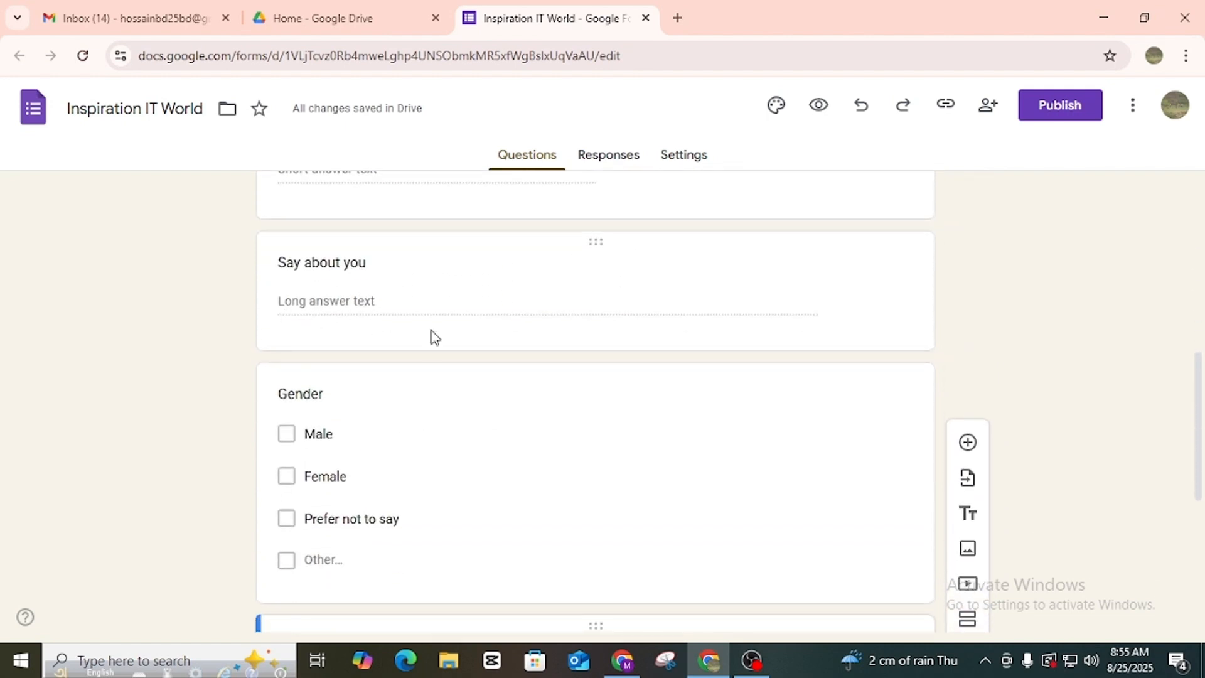
{"action": "scroll", "coordinate": [541, 358], "scroll_direction": "up", "scroll_amount": 3}
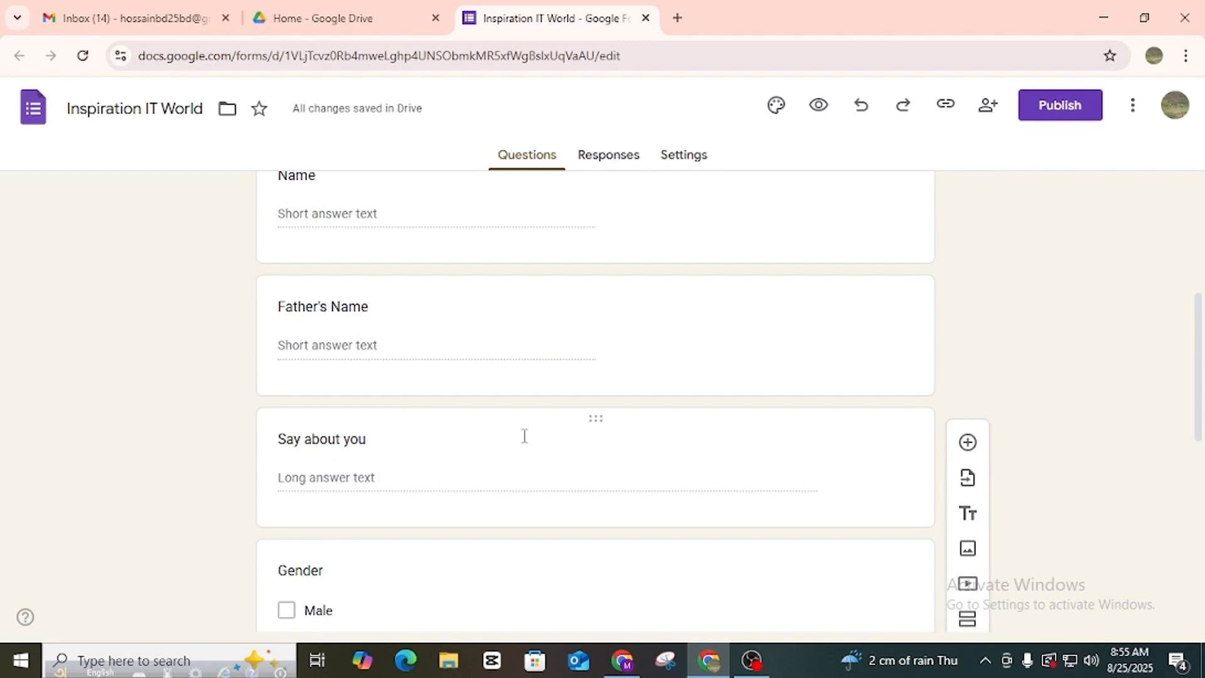
{"action": "scroll", "coordinate": [525, 437], "scroll_direction": "down", "scroll_amount": 4}
{"action": "scroll", "coordinate": [563, 387], "scroll_direction": "down", "scroll_amount": 3}
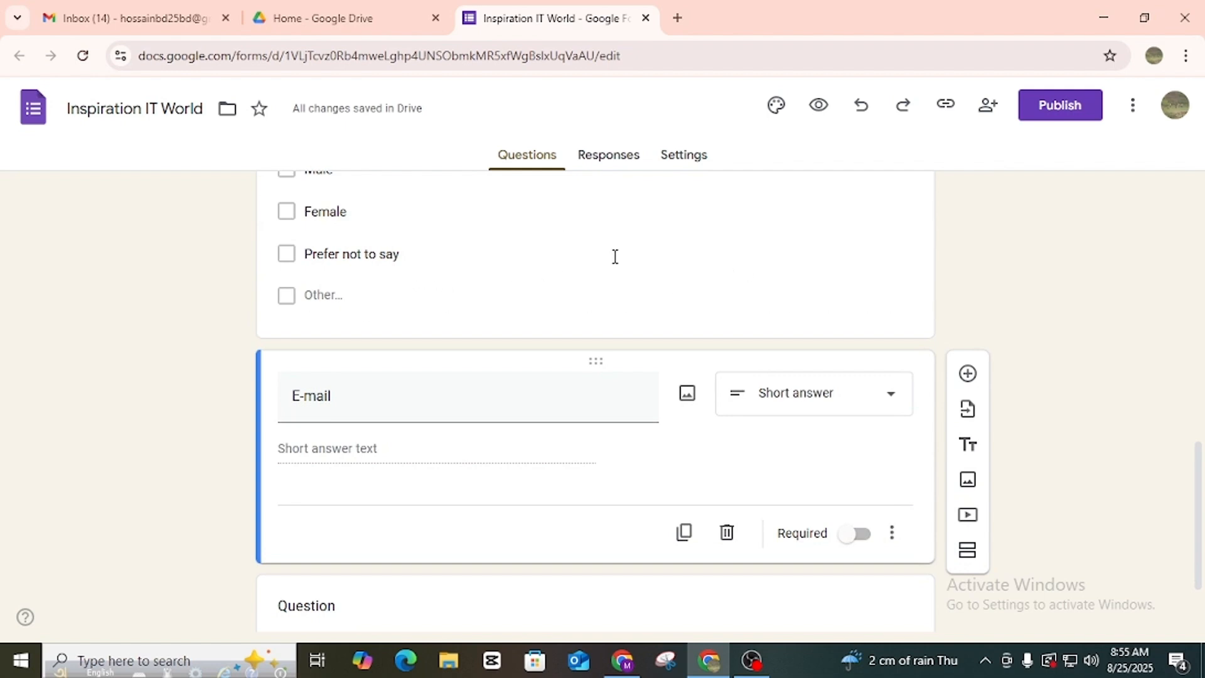
{"action": "scroll", "coordinate": [490, 442], "scroll_direction": "down", "scroll_amount": 2}
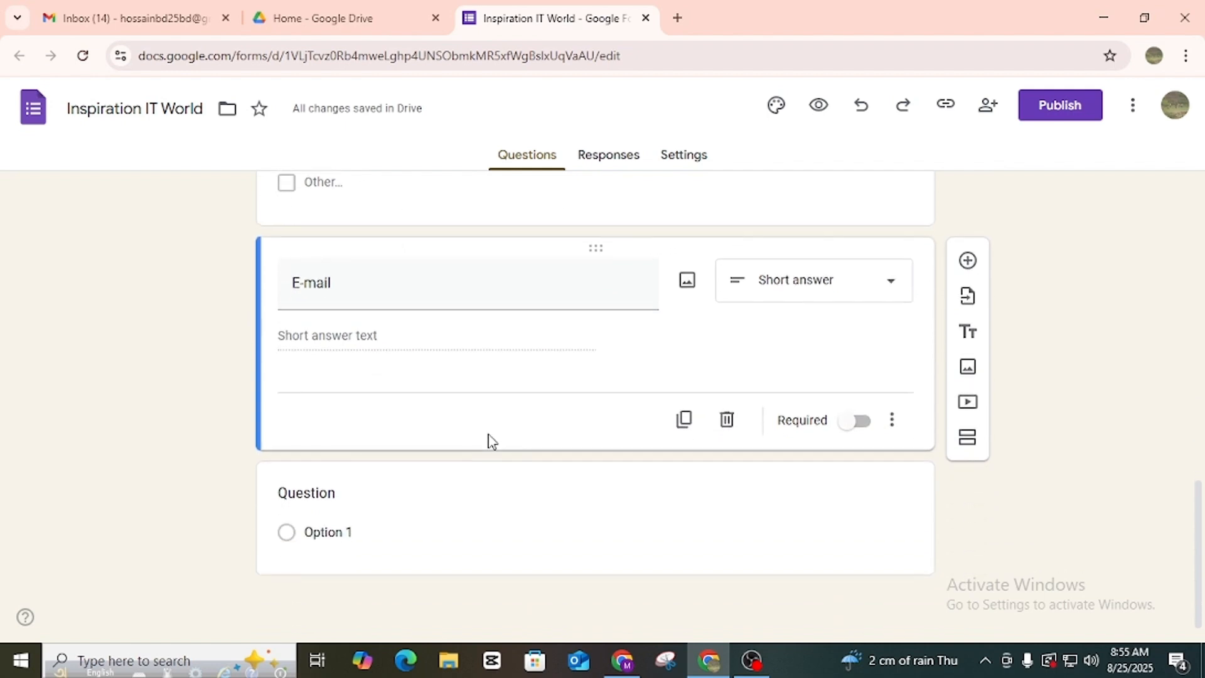
{"action": "scroll", "coordinate": [477, 437], "scroll_direction": "up", "scroll_amount": 10}
{"action": "scroll", "coordinate": [477, 435], "scroll_direction": "up", "scroll_amount": 3}
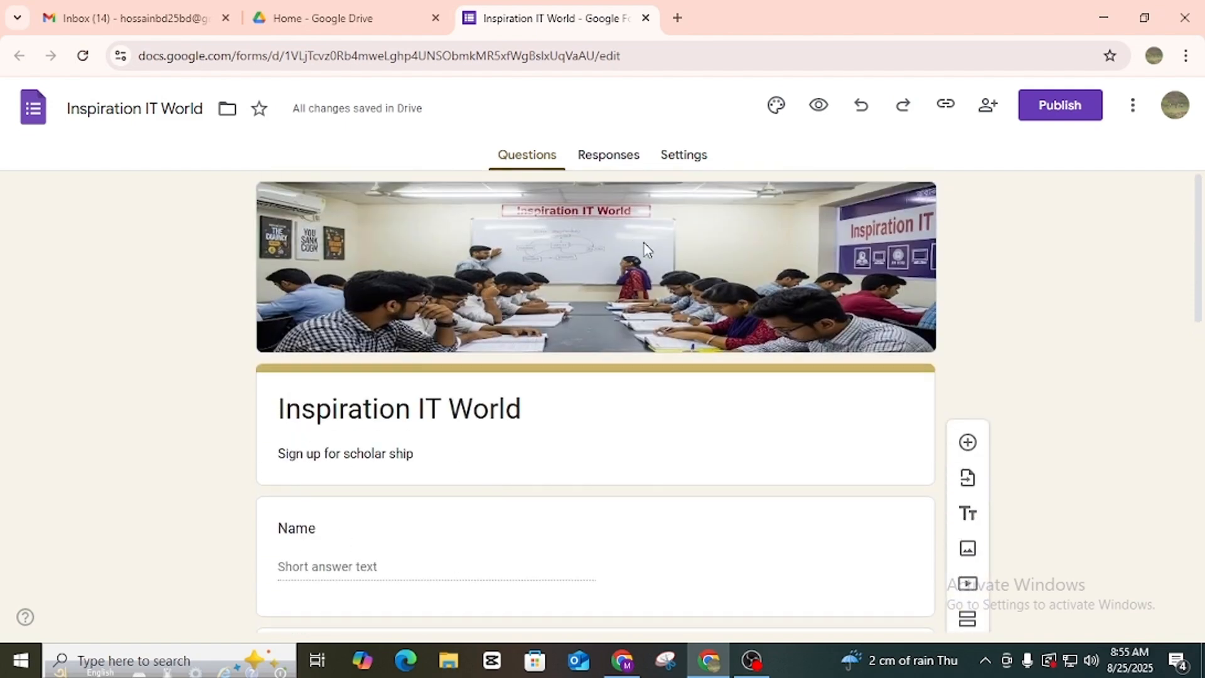
On the Responses tab, choose Link to Sheets to pick a response spreadsheet.
{"action": "left_click", "coordinate": [624, 165]}
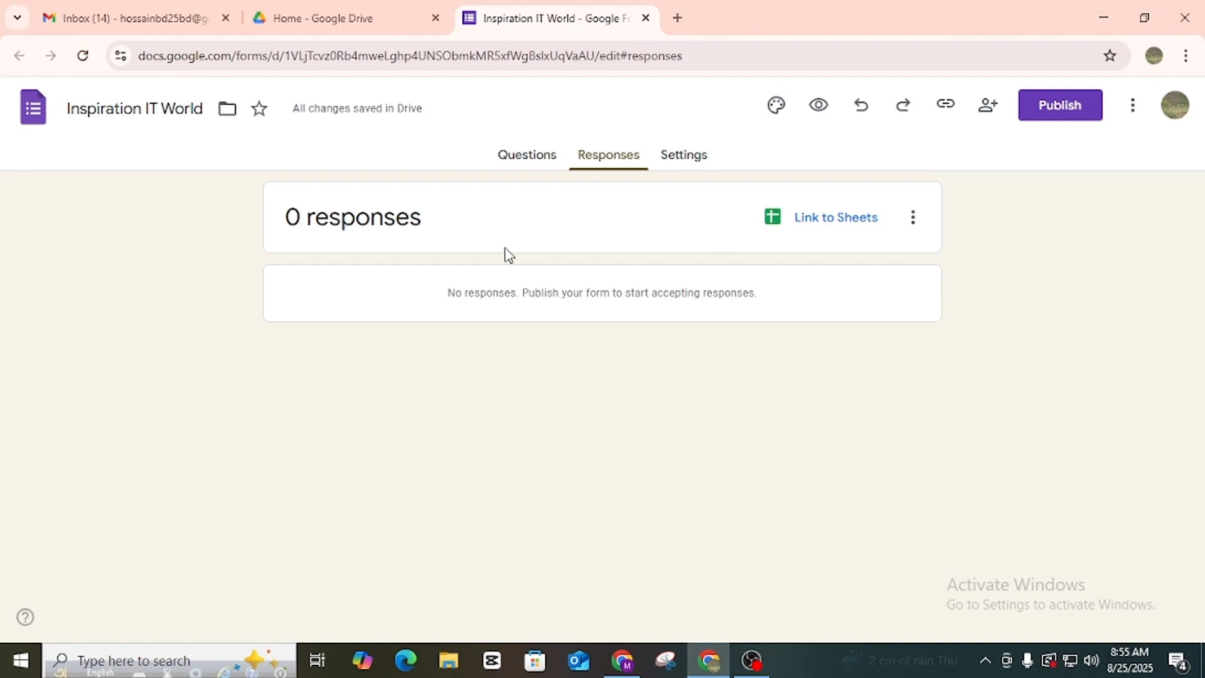
{"action": "left_click", "coordinate": [829, 230]}
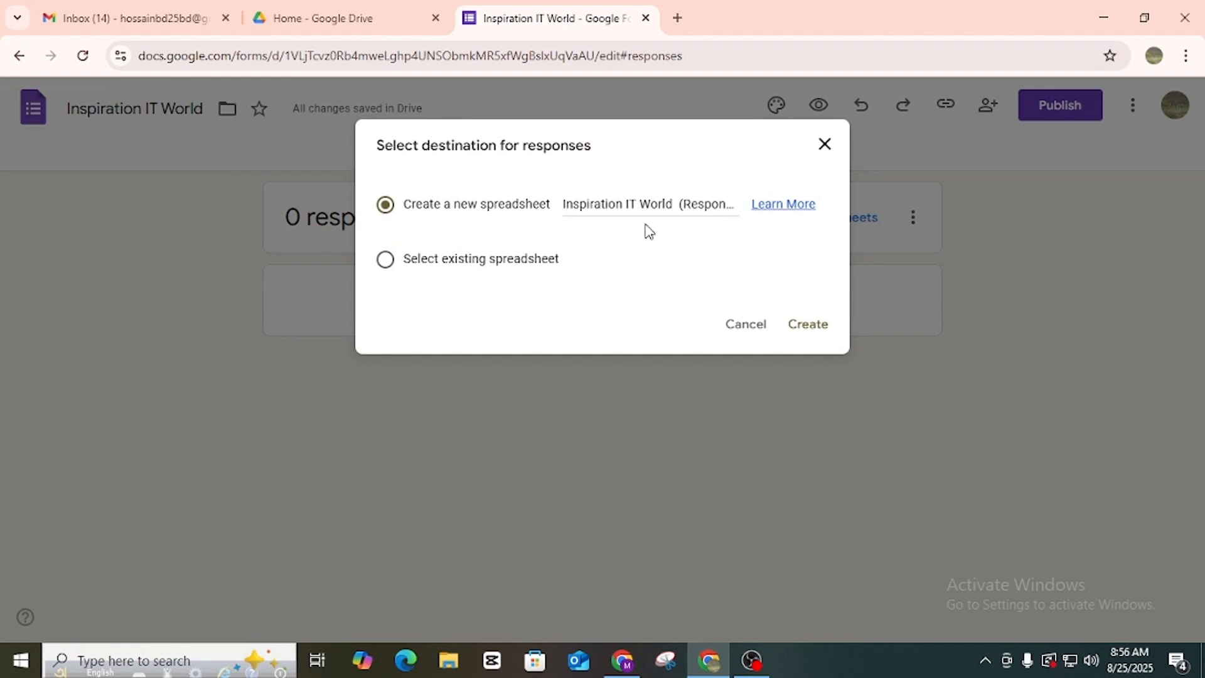
Create the new 'Inspiration IT World (Responses)' spreadsheet, dismiss its promo, and close it.
{"action": "left_click", "coordinate": [823, 338]}
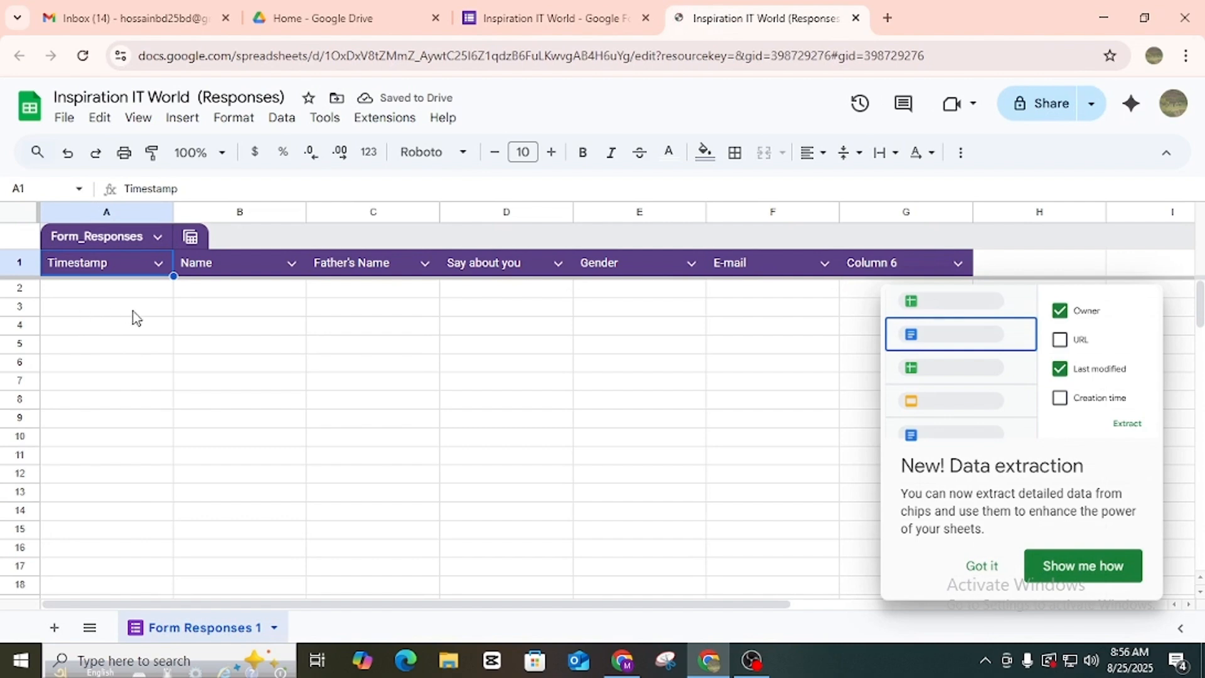
{"action": "left_click", "coordinate": [984, 567]}
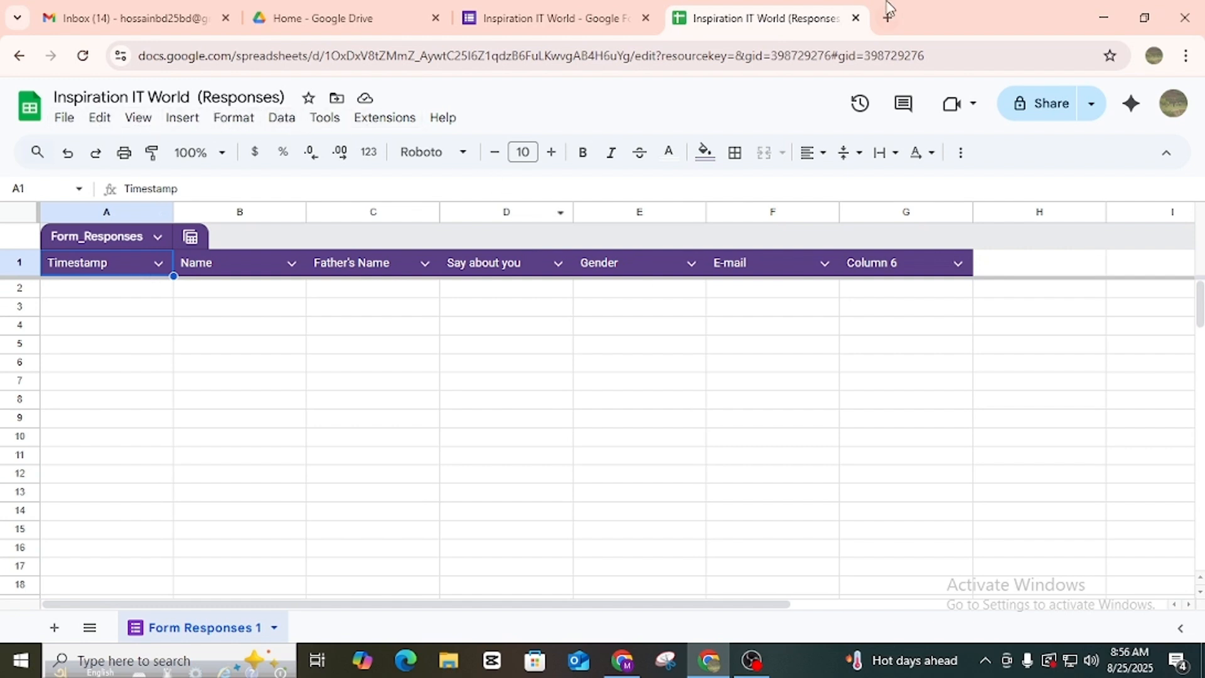
{"action": "left_click", "coordinate": [856, 18]}
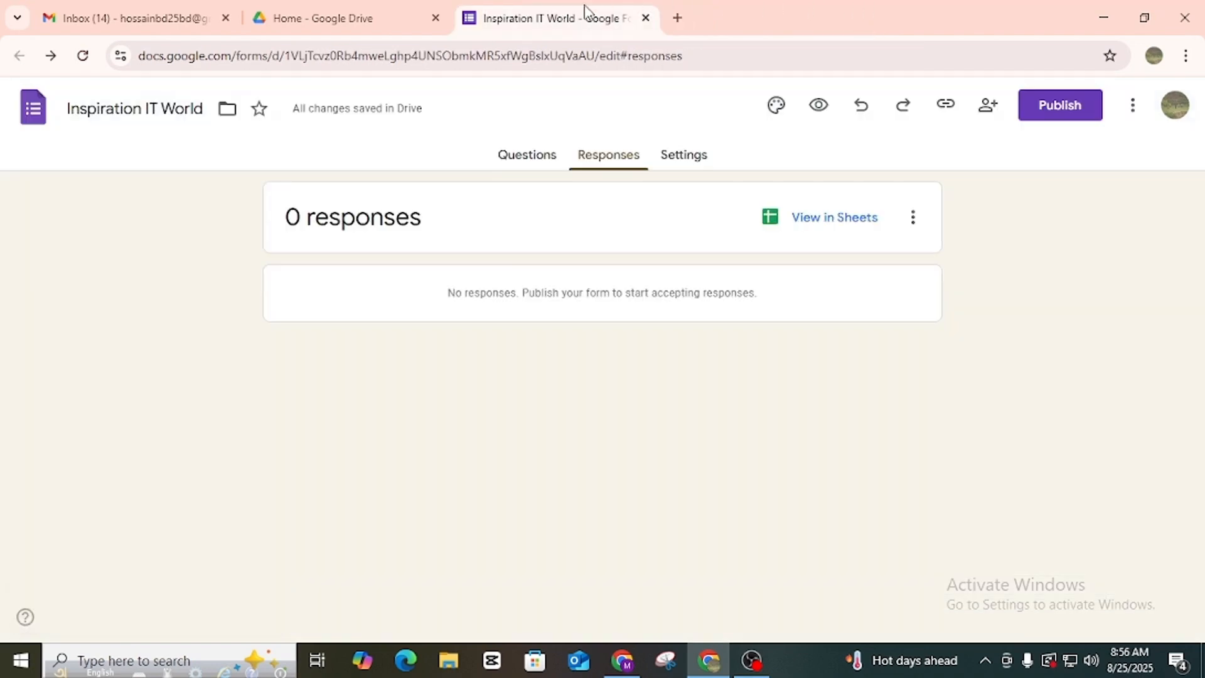
Publish the form, then copy the responder link with Shorten URL ticked.
{"action": "left_click", "coordinate": [1057, 113]}
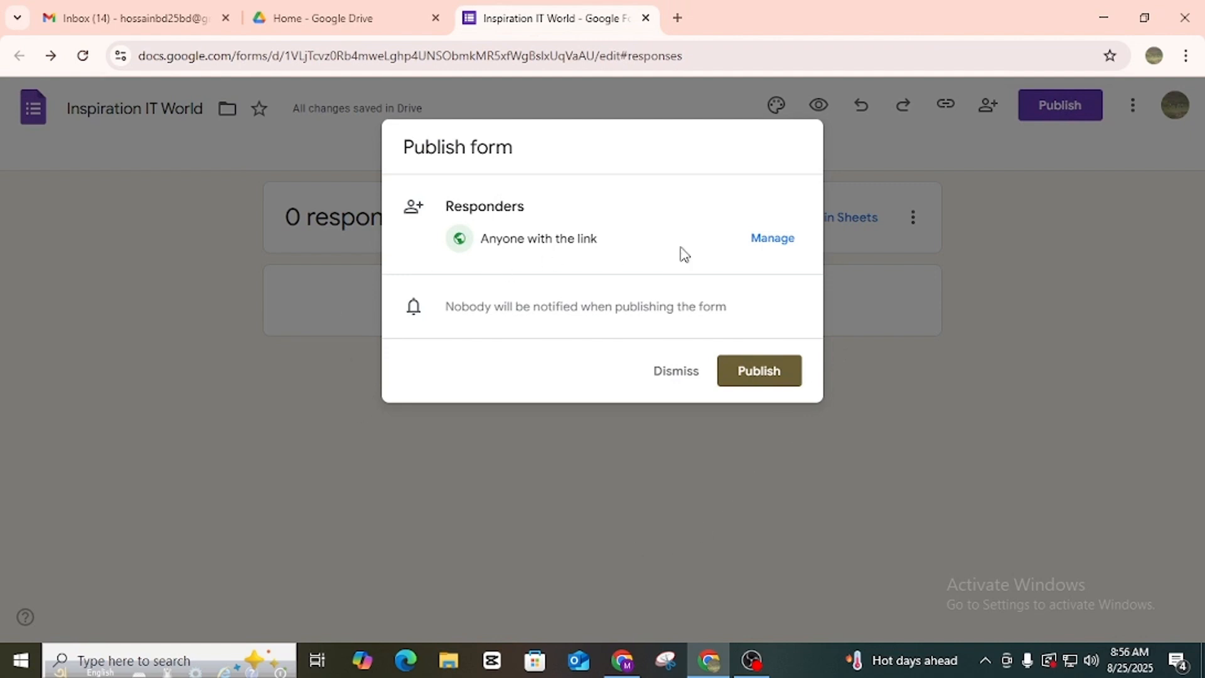
{"action": "left_click", "coordinate": [767, 376]}
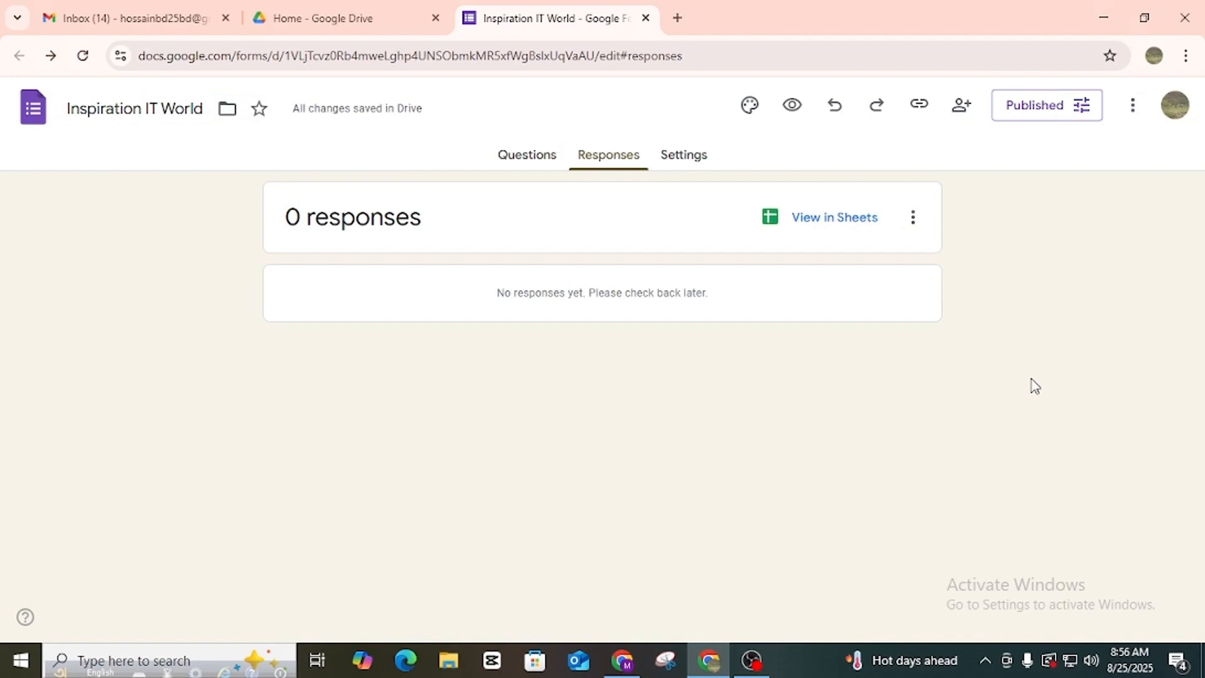
{"action": "left_click", "coordinate": [1033, 112]}
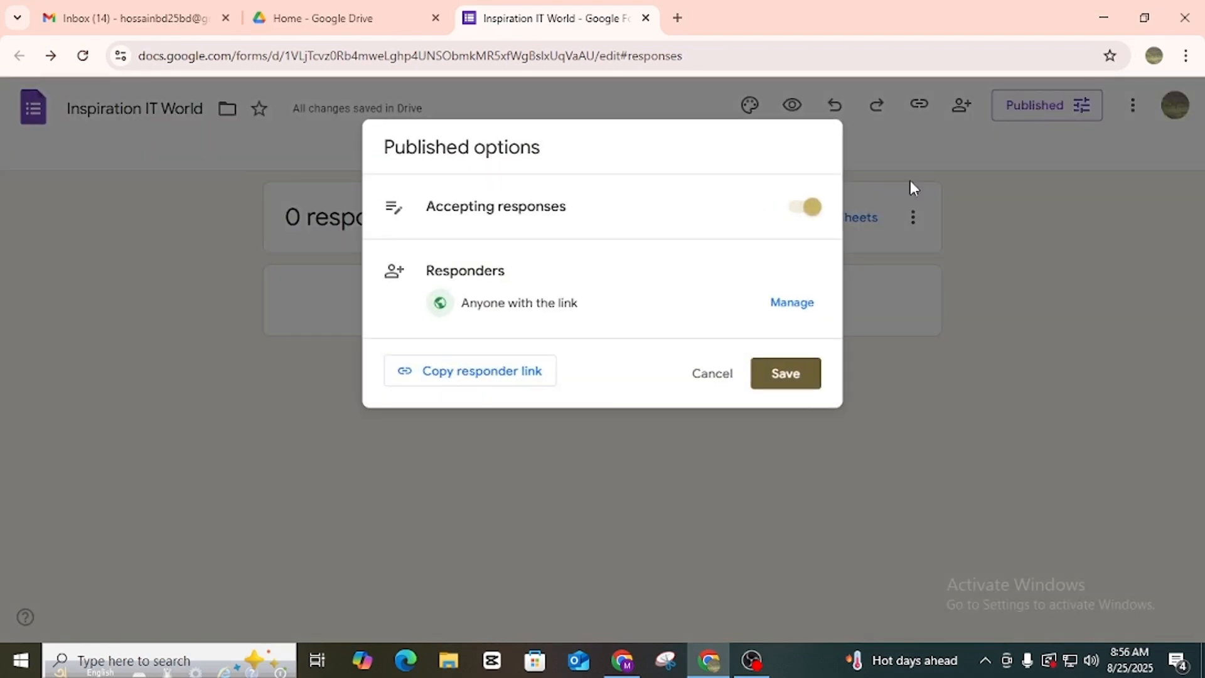
{"action": "left_click", "coordinate": [455, 380]}
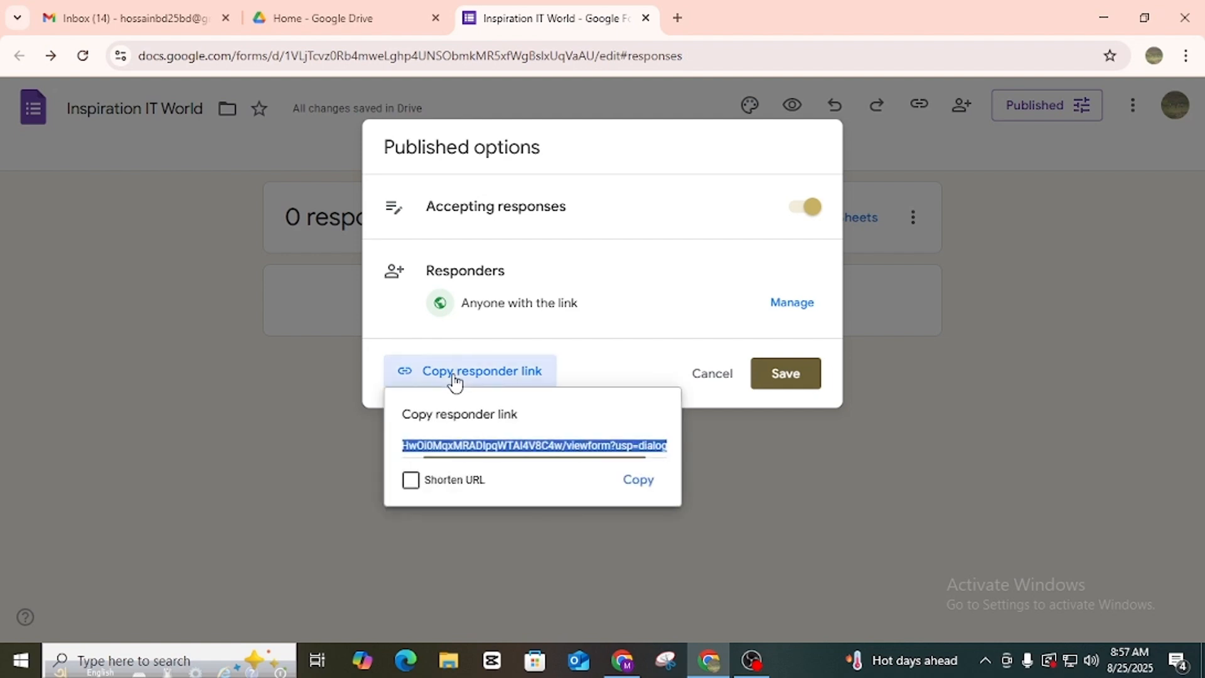
{"action": "left_click", "coordinate": [411, 480]}
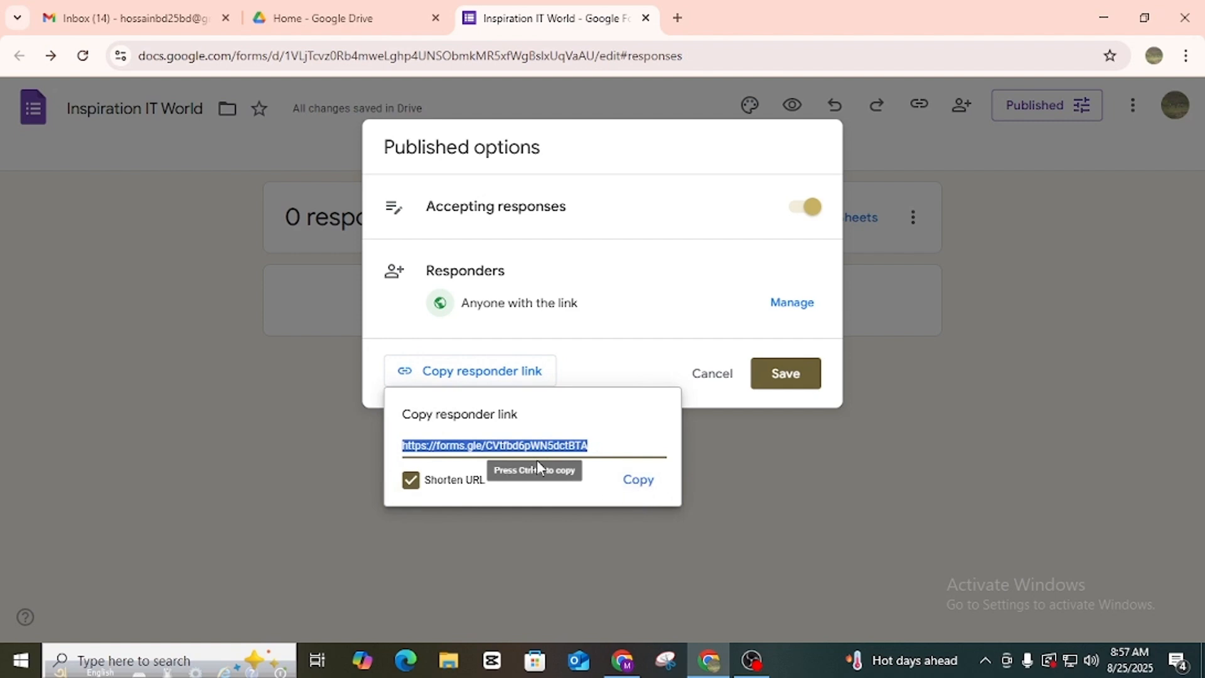
{"action": "left_click", "coordinate": [640, 485]}
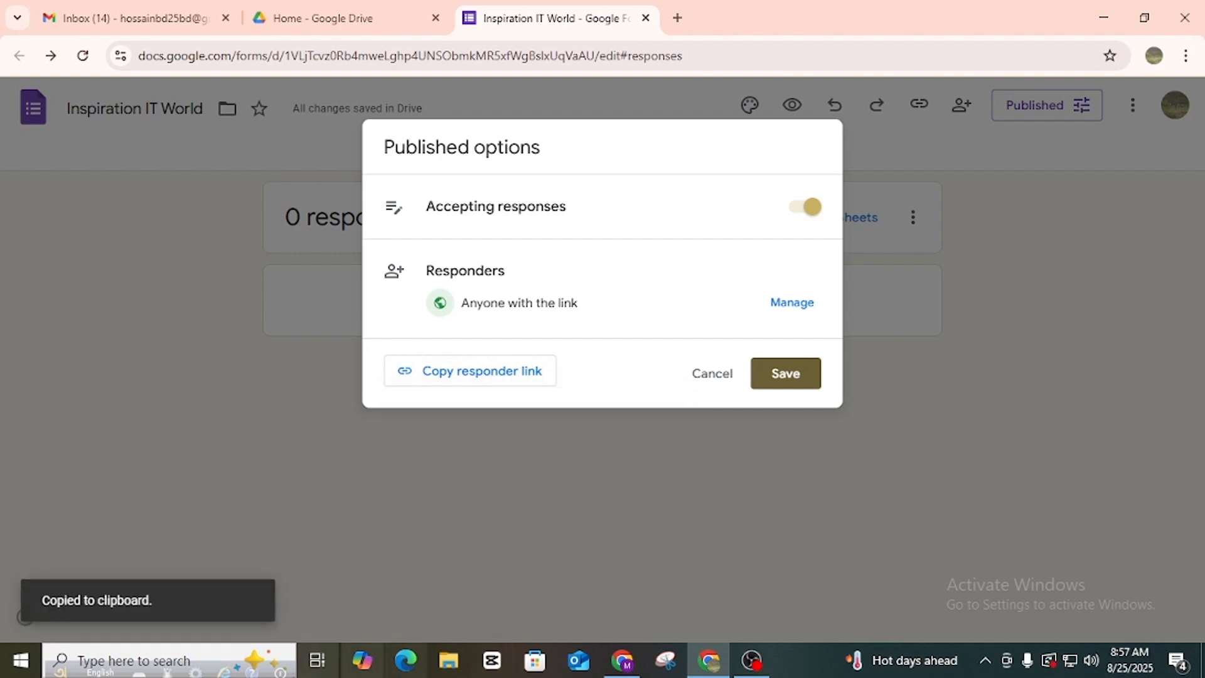
{"action": "left_click", "coordinate": [677, 17]}
Load the pasted shortened form link and scroll through the live form.
{"action": "key", "text": "ctrl+v"}
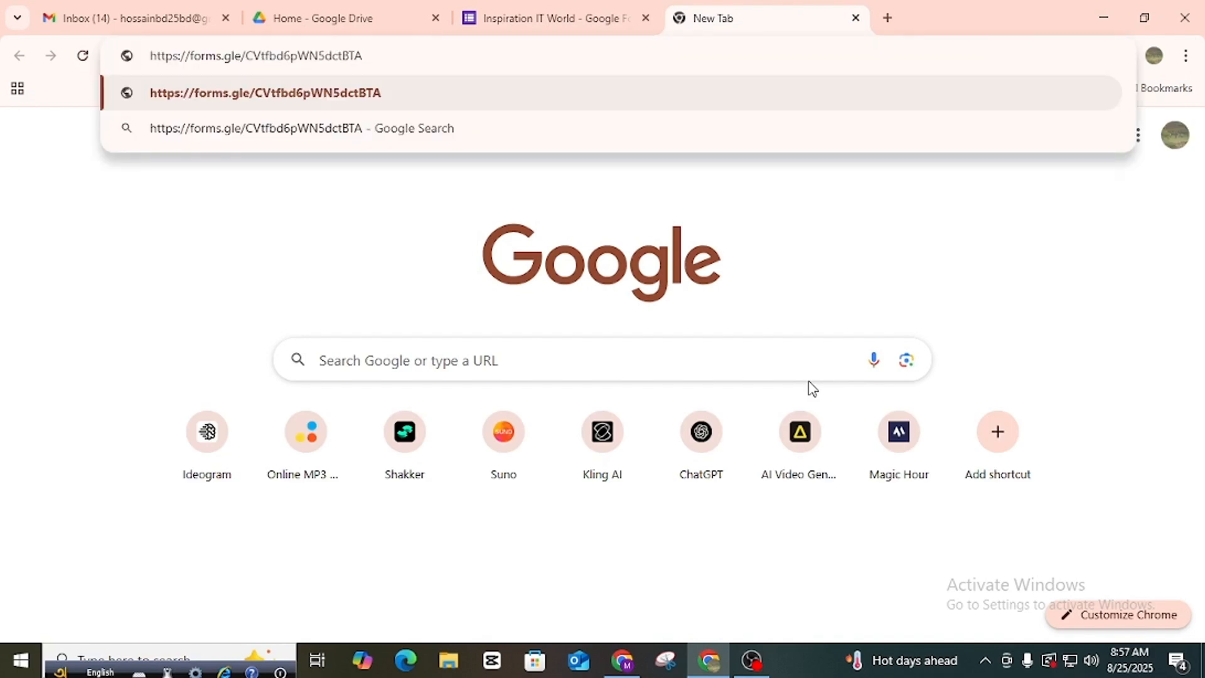
{"action": "key", "text": "Return"}
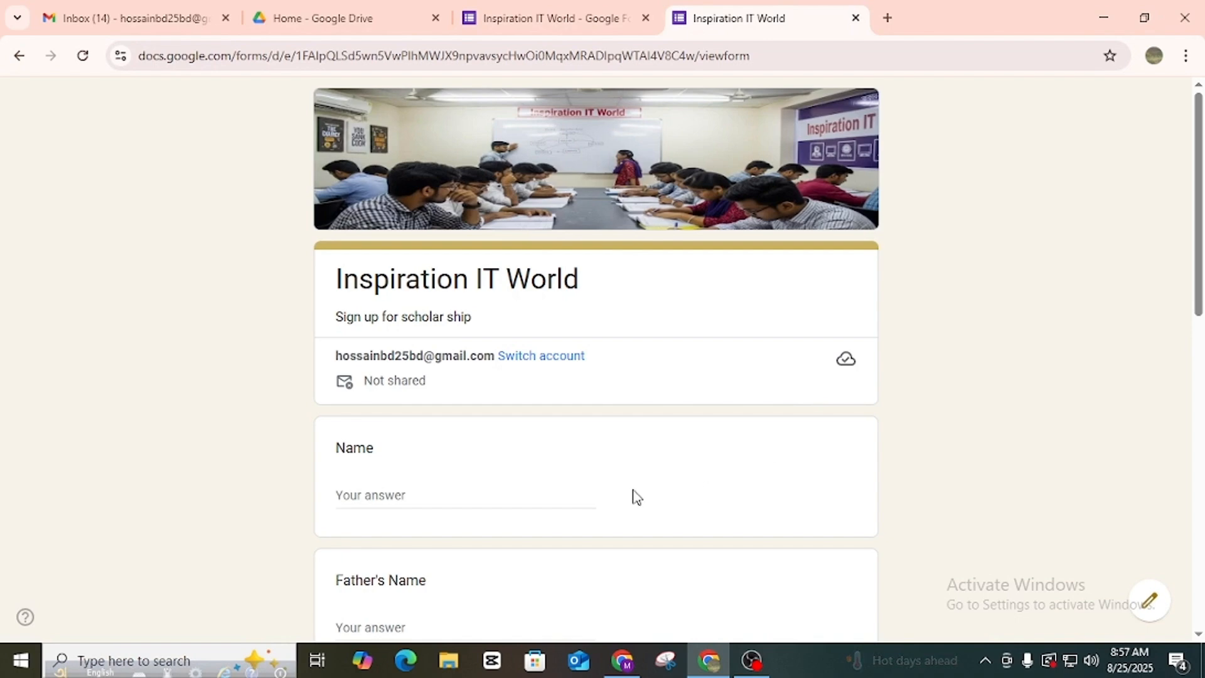
{"action": "scroll", "coordinate": [595, 459], "scroll_direction": "down", "scroll_amount": 1}
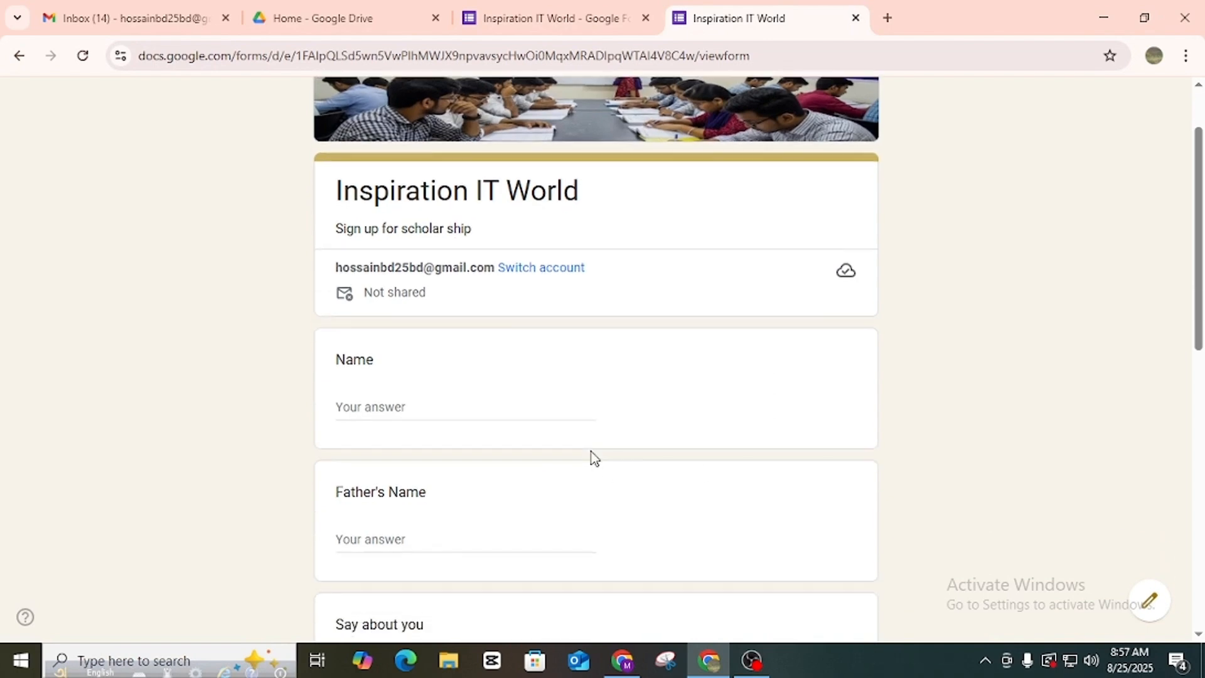
{"action": "scroll", "coordinate": [602, 419], "scroll_direction": "down", "scroll_amount": 8}
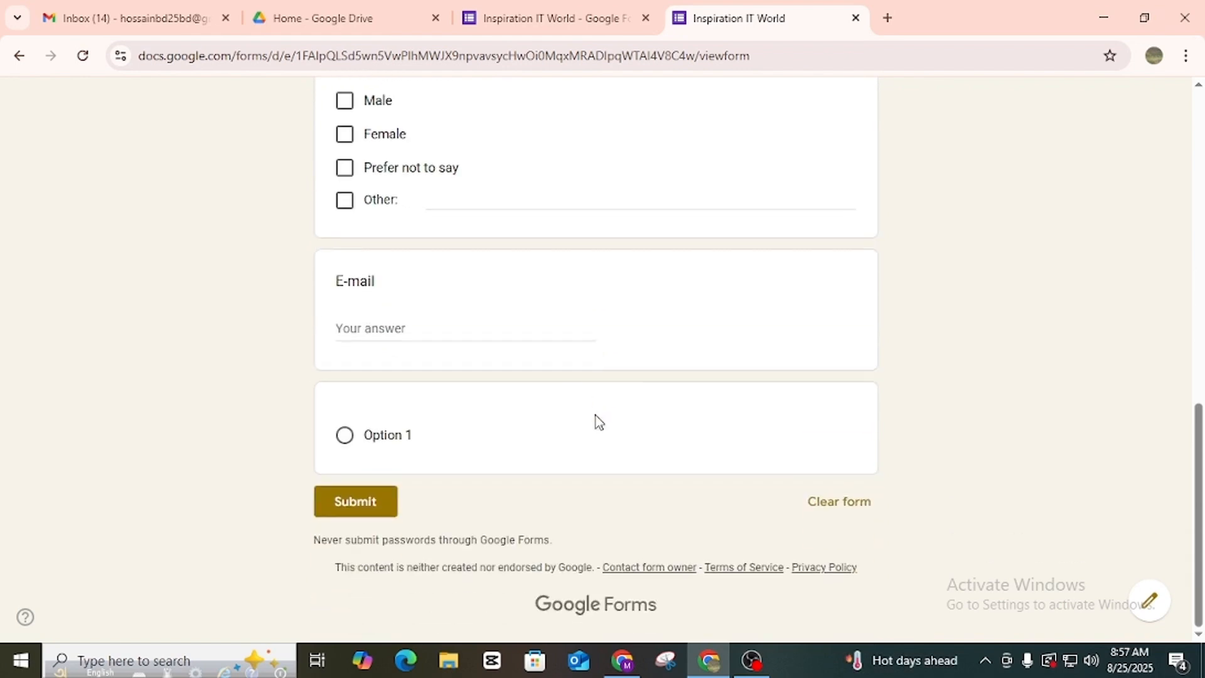
{"action": "scroll", "coordinate": [600, 422], "scroll_direction": "up", "scroll_amount": 10}
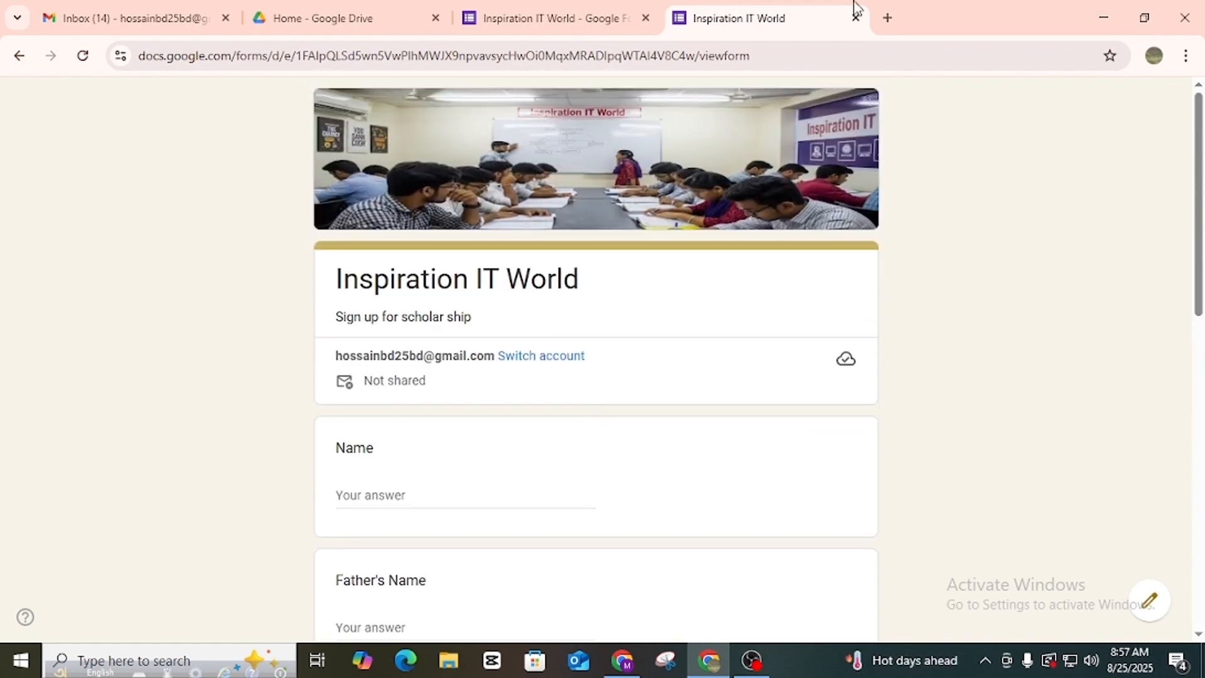
{"action": "scroll", "coordinate": [780, 178], "scroll_direction": "down", "scroll_amount": 4}
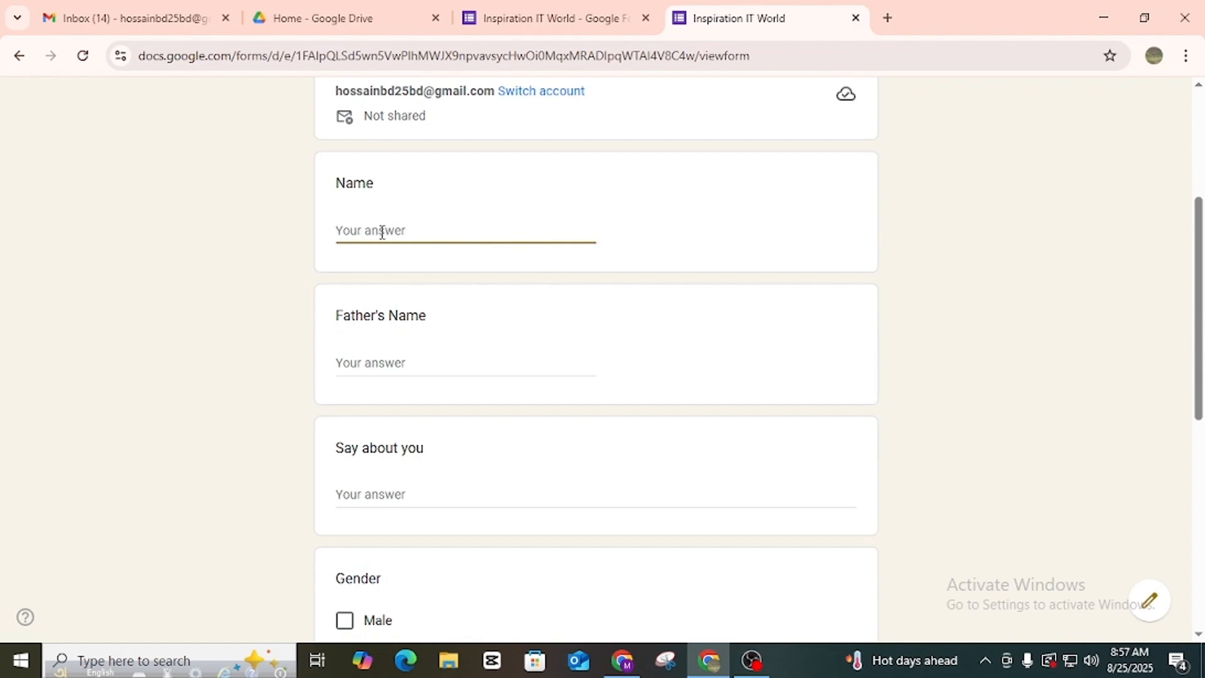
Try the Father's Name, Say about you and E-mail fields, toggle Male, and press Submit.
{"action": "left_click", "coordinate": [387, 370]}
{"action": "scroll", "coordinate": [495, 431], "scroll_direction": "down", "scroll_amount": 4}
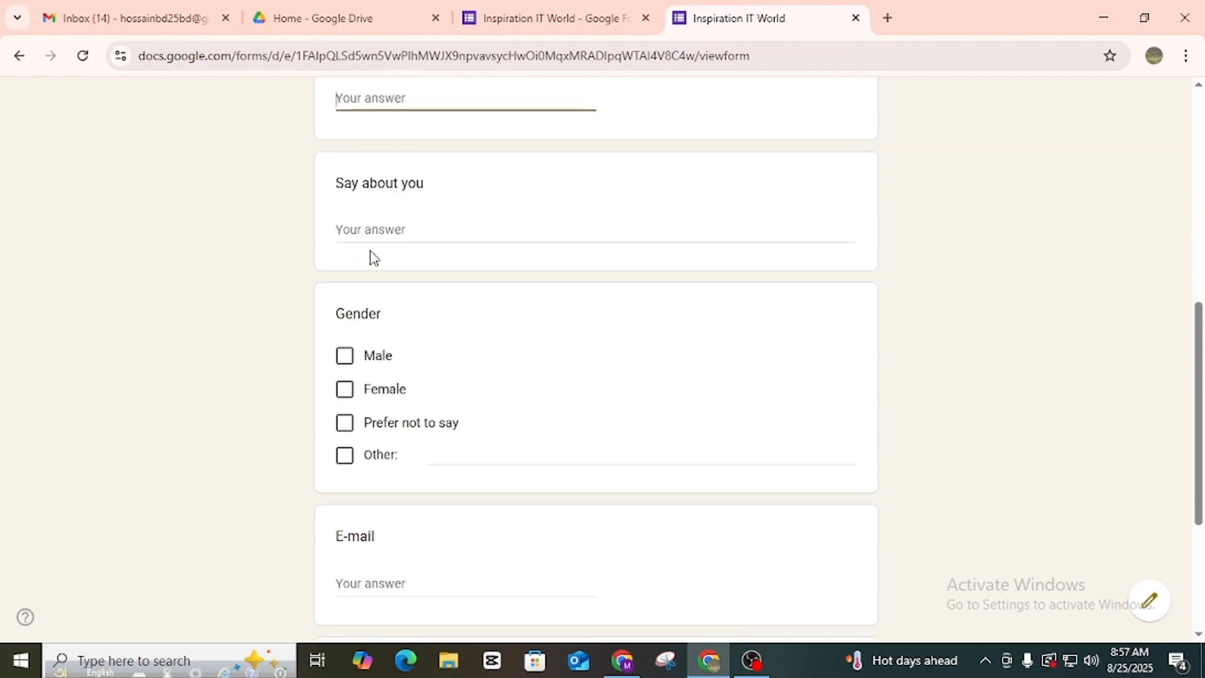
{"action": "left_click", "coordinate": [512, 239]}
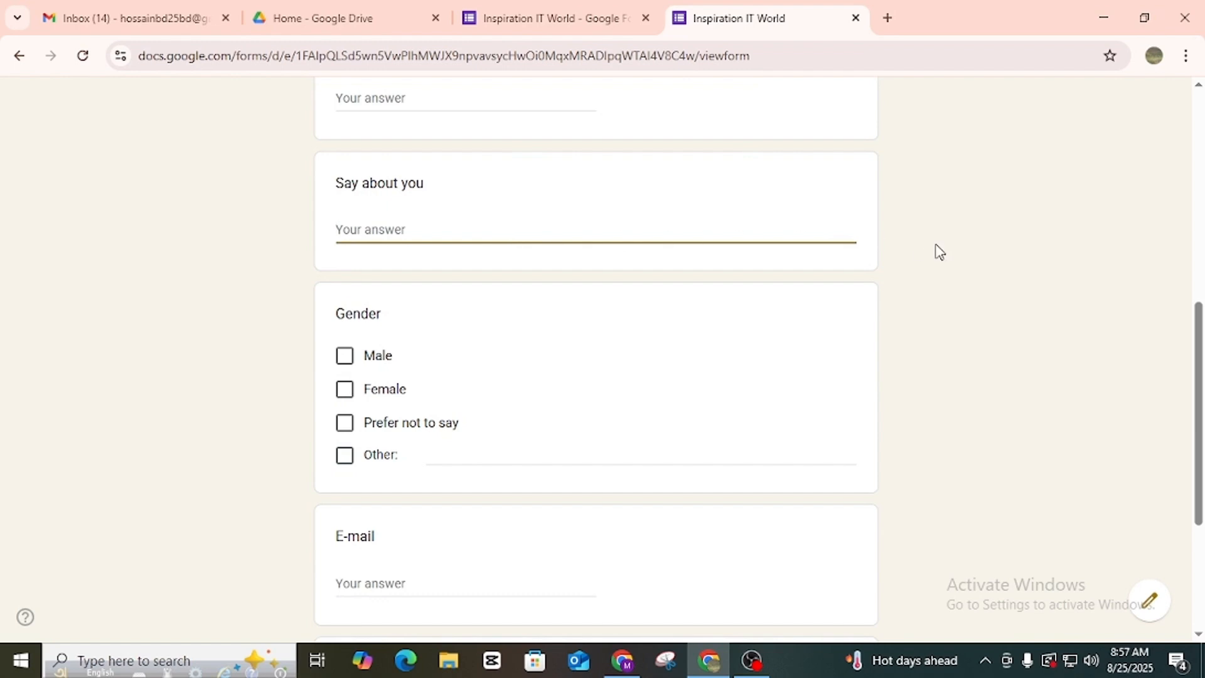
{"action": "scroll", "coordinate": [613, 314], "scroll_direction": "down", "scroll_amount": 3}
{"action": "left_click", "coordinate": [345, 179]}
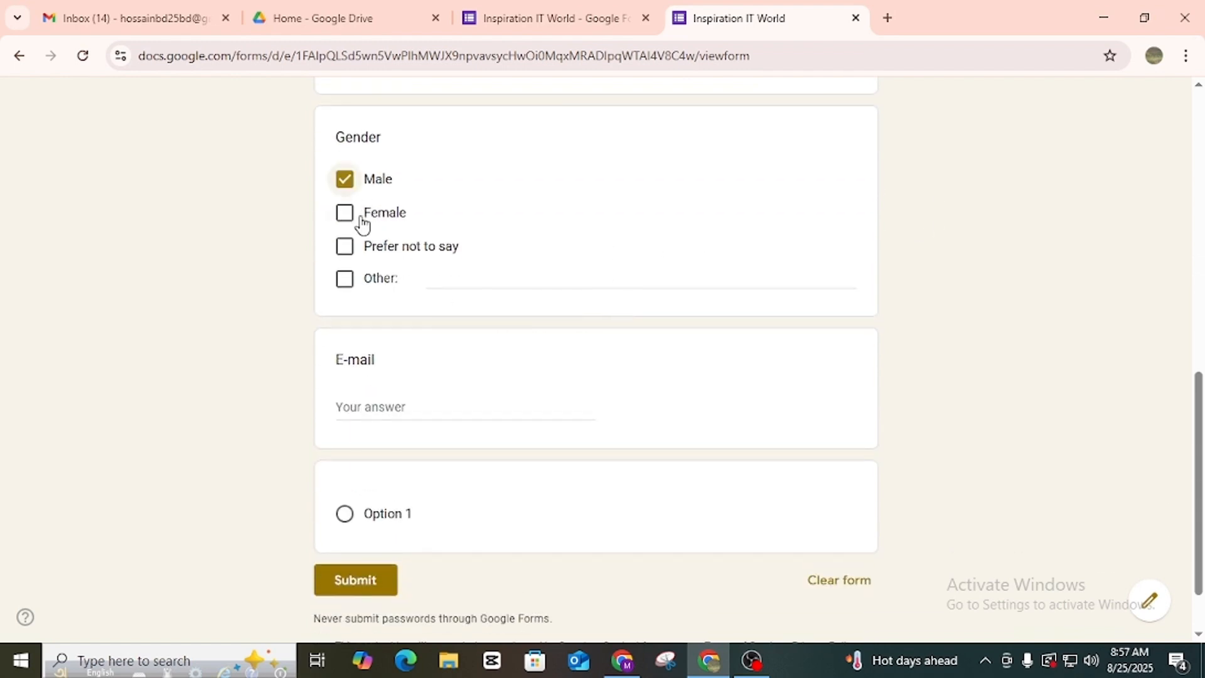
{"action": "left_click", "coordinate": [345, 180]}
{"action": "left_click", "coordinate": [374, 407]}
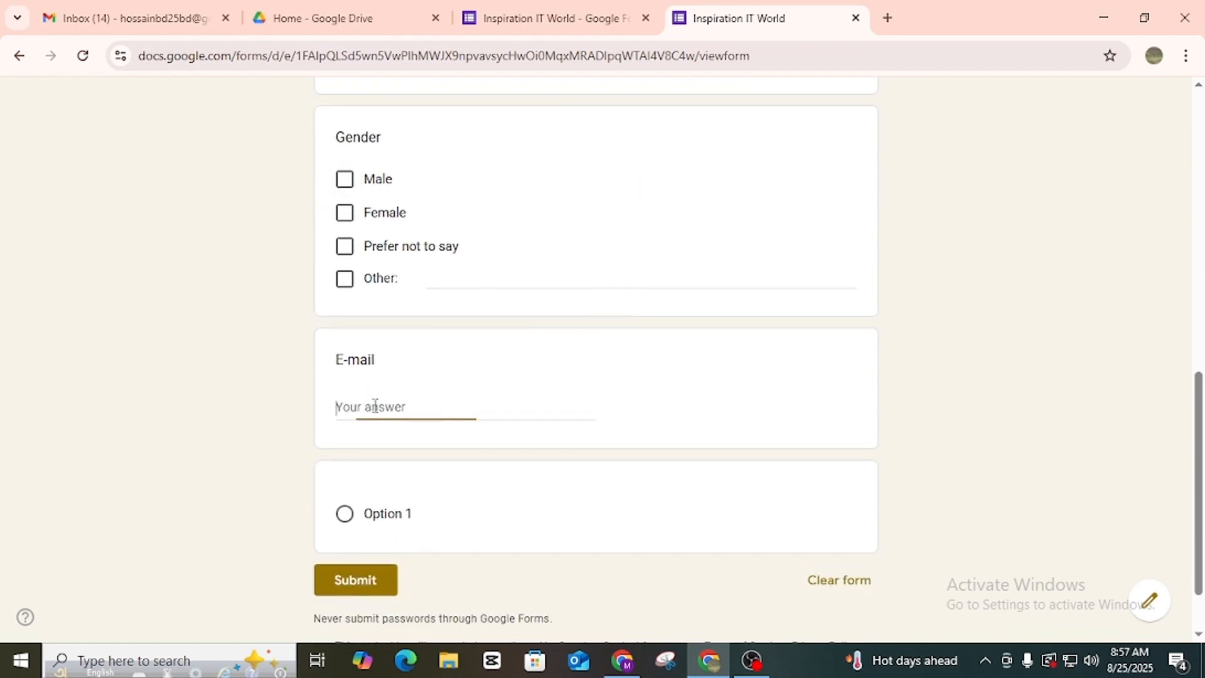
{"action": "scroll", "coordinate": [549, 403], "scroll_direction": "down", "scroll_amount": 2}
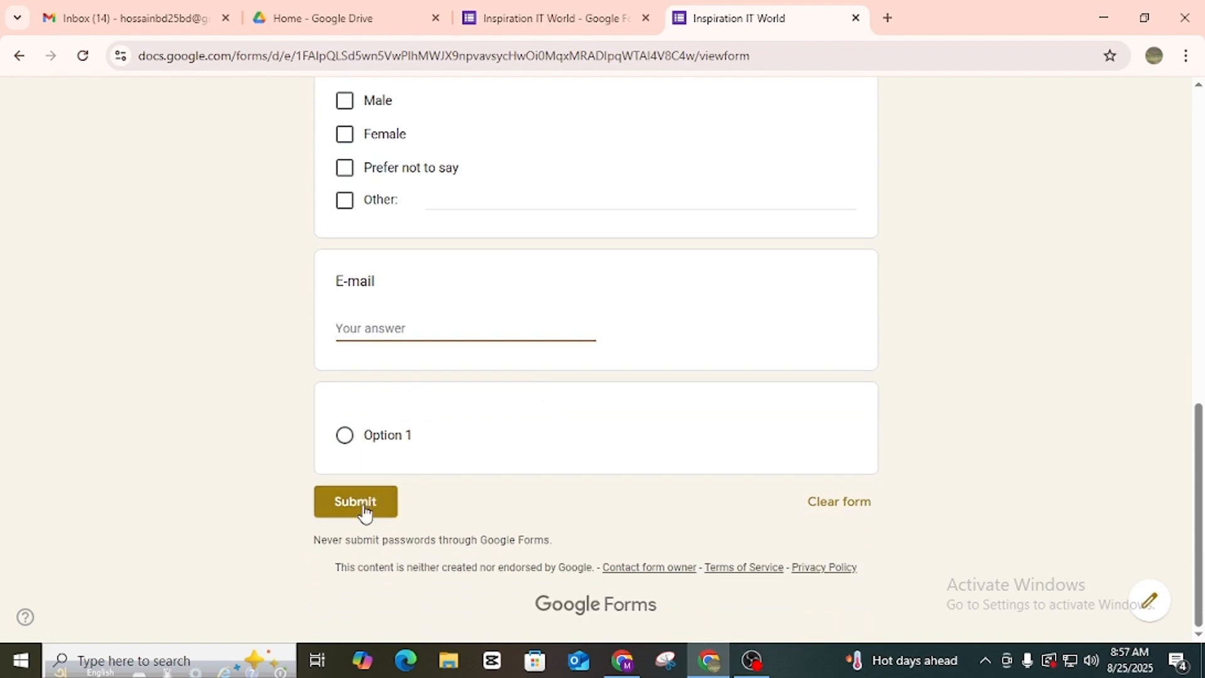
{"action": "left_click", "coordinate": [364, 510]}
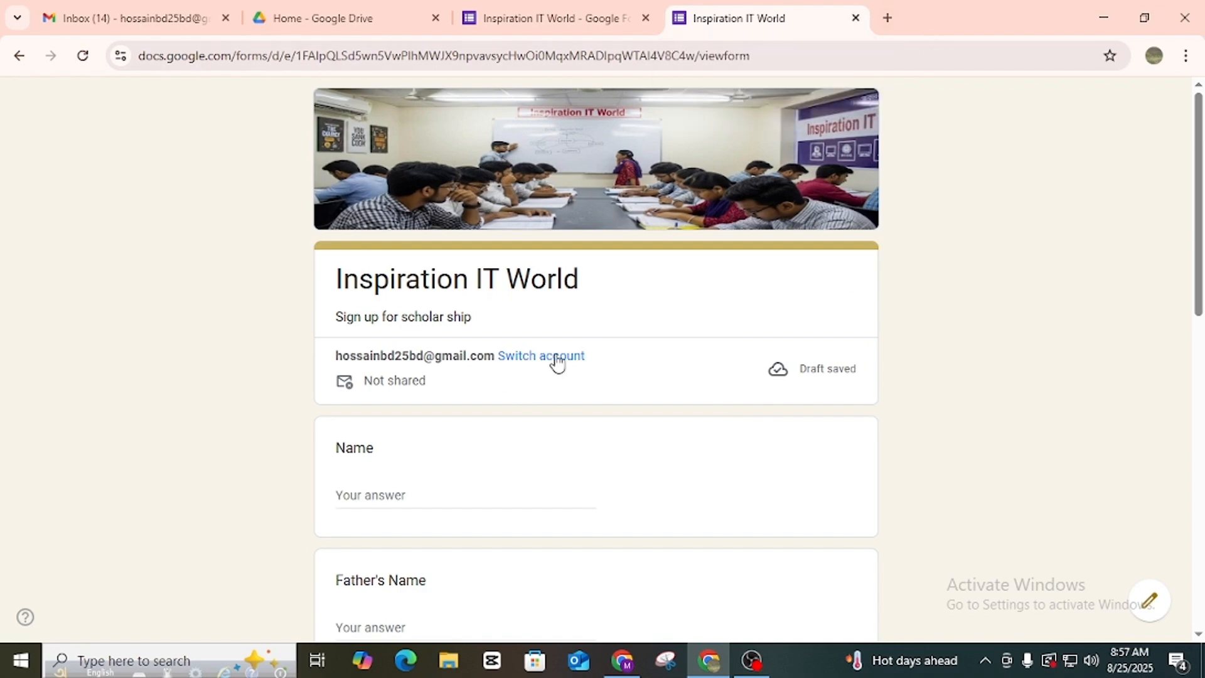
{"action": "scroll", "coordinate": [635, 336], "scroll_direction": "down", "scroll_amount": 2}
{"action": "scroll", "coordinate": [635, 299], "scroll_direction": "up", "scroll_amount": 2}
{"action": "left_click", "coordinate": [855, 17]}
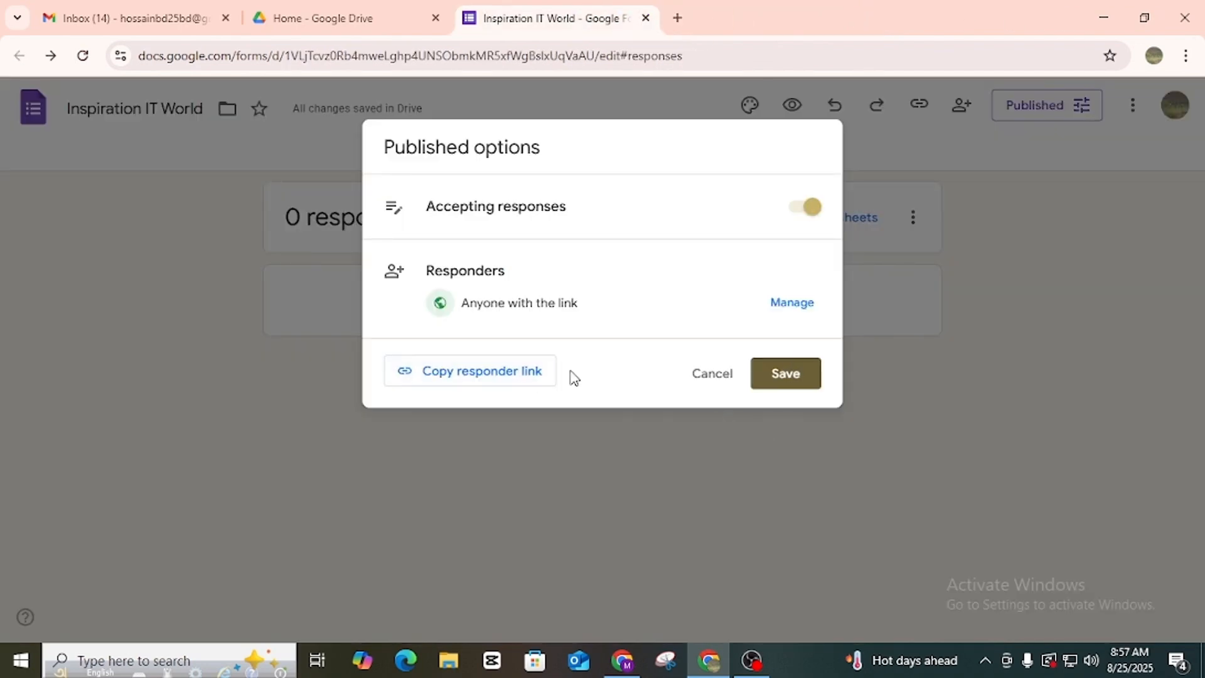
{"action": "left_click", "coordinate": [5, 674]}
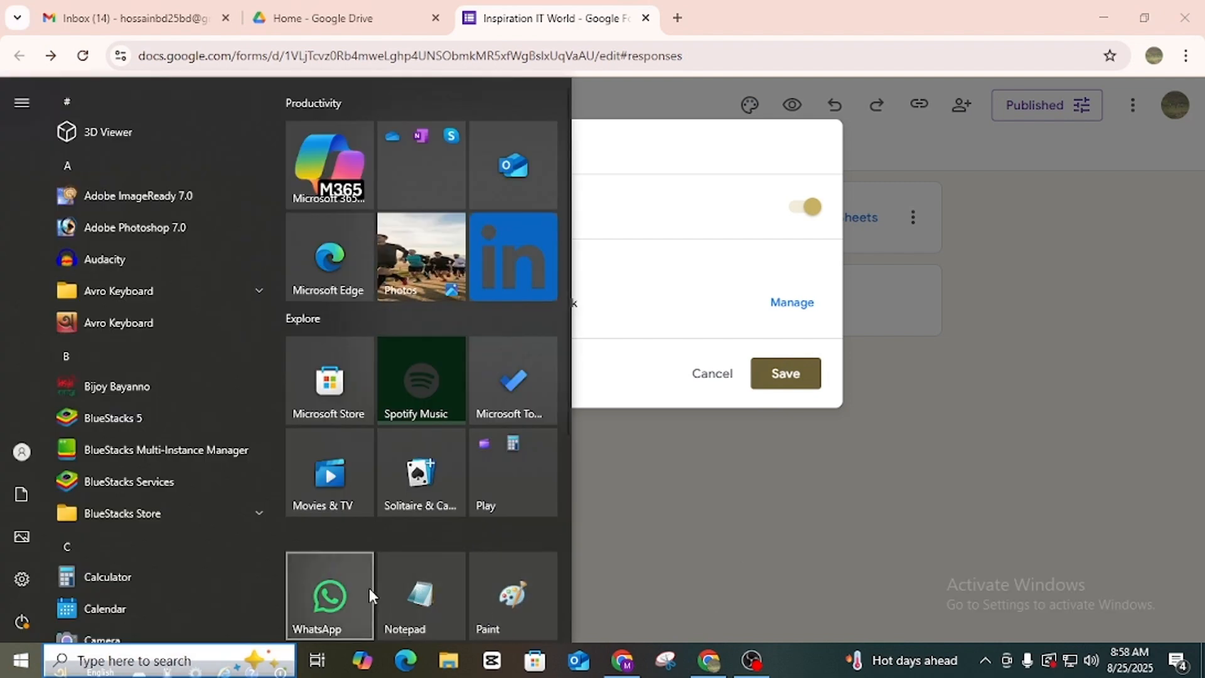
{"action": "left_click", "coordinate": [420, 595]}
{"action": "right_click", "coordinate": [559, 293]}
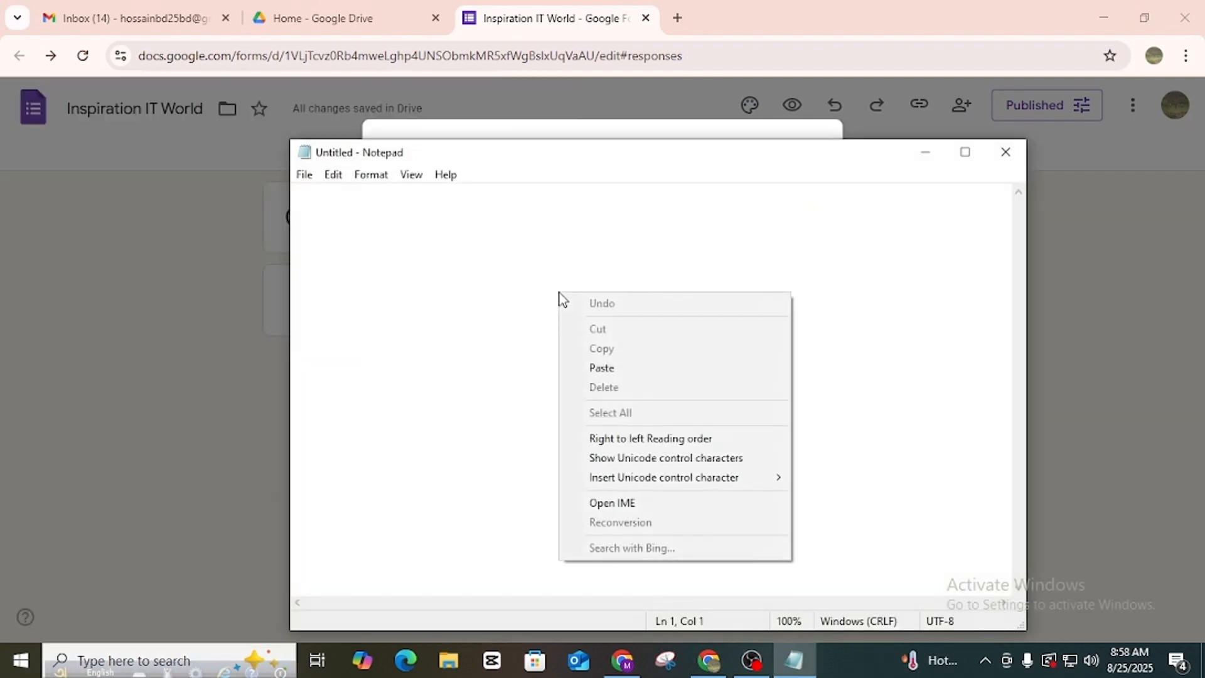
{"action": "left_click", "coordinate": [602, 368]}
{"action": "key", "text": "ctrl+a"}
{"action": "key", "text": "ctrl+c"}
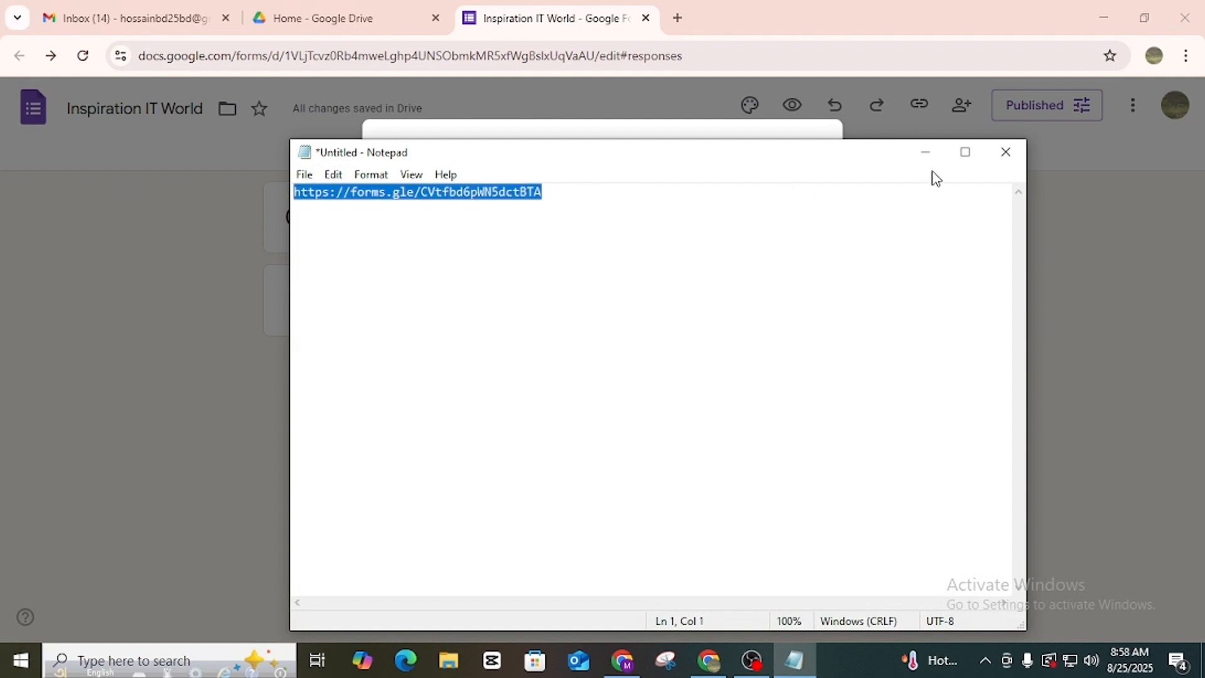
{"action": "left_click", "coordinate": [925, 152]}
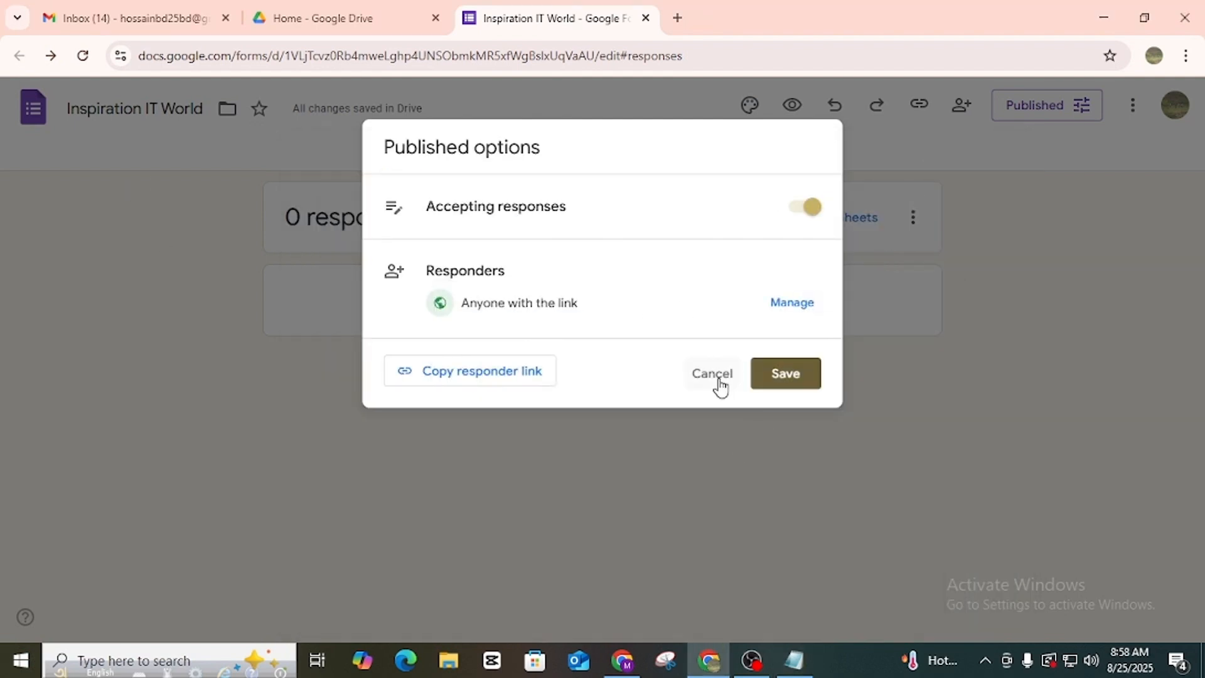
{"action": "left_click", "coordinate": [720, 383]}
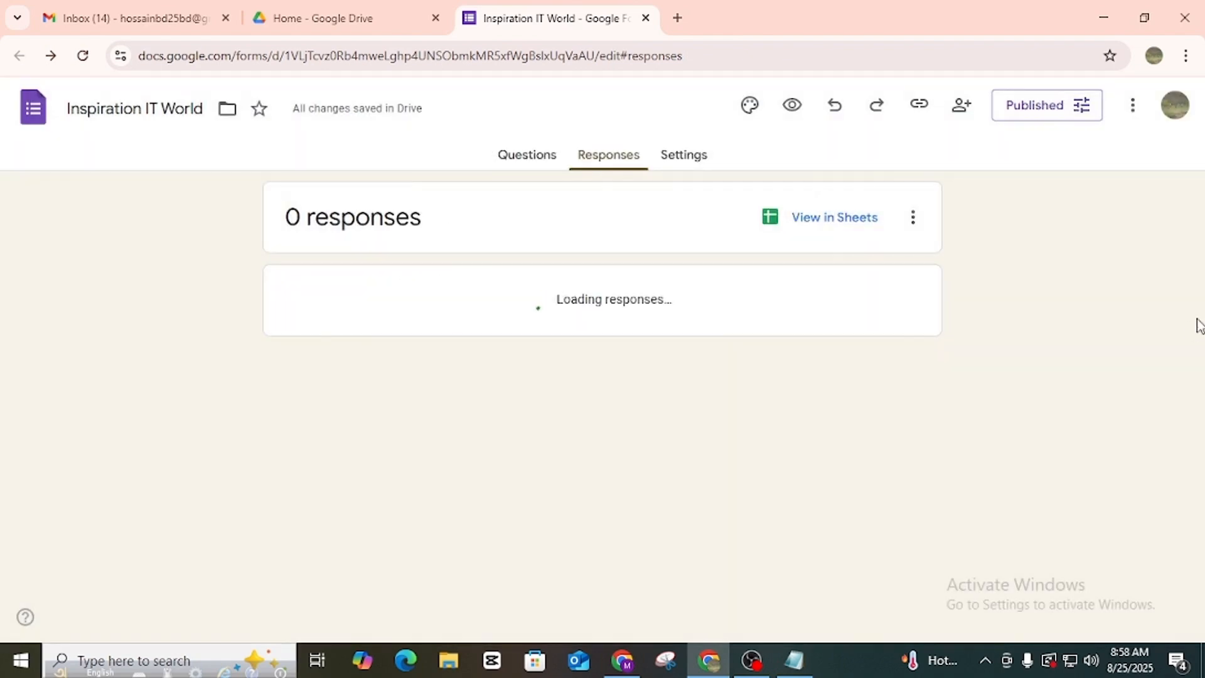
Return the editor to the Questions view, then bring up the other Chrome window showing YouTube.
{"action": "left_click", "coordinate": [544, 161]}
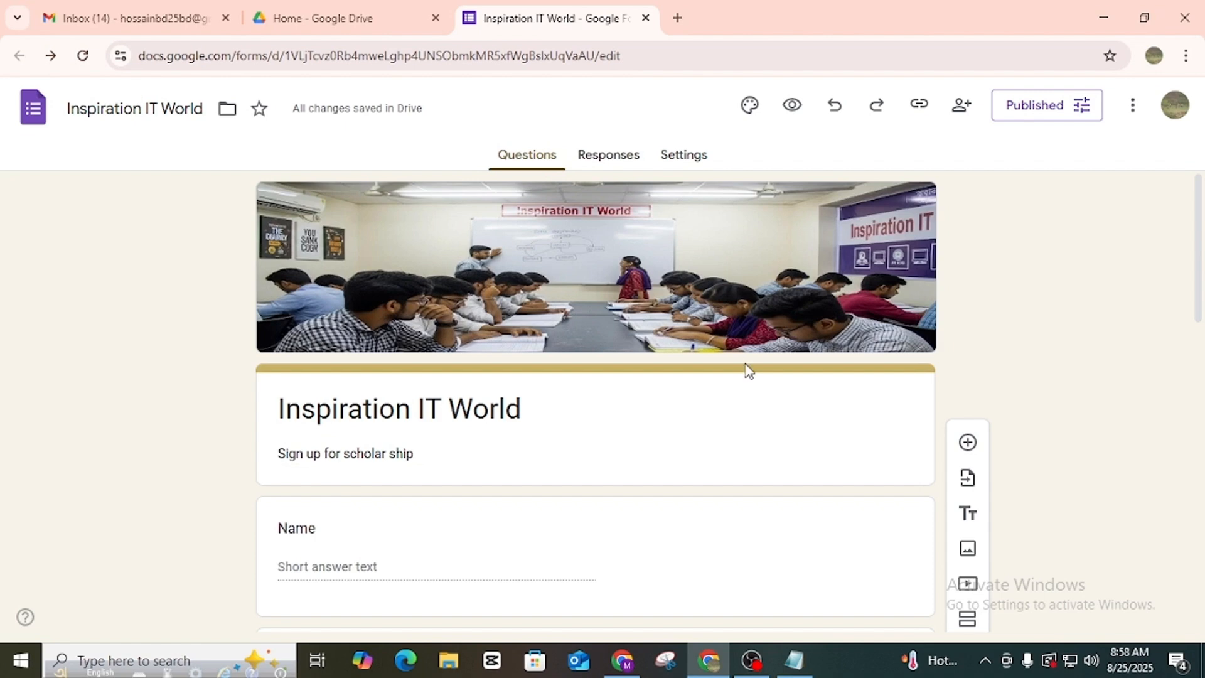
{"action": "scroll", "coordinate": [746, 363], "scroll_direction": "up", "scroll_amount": 10}
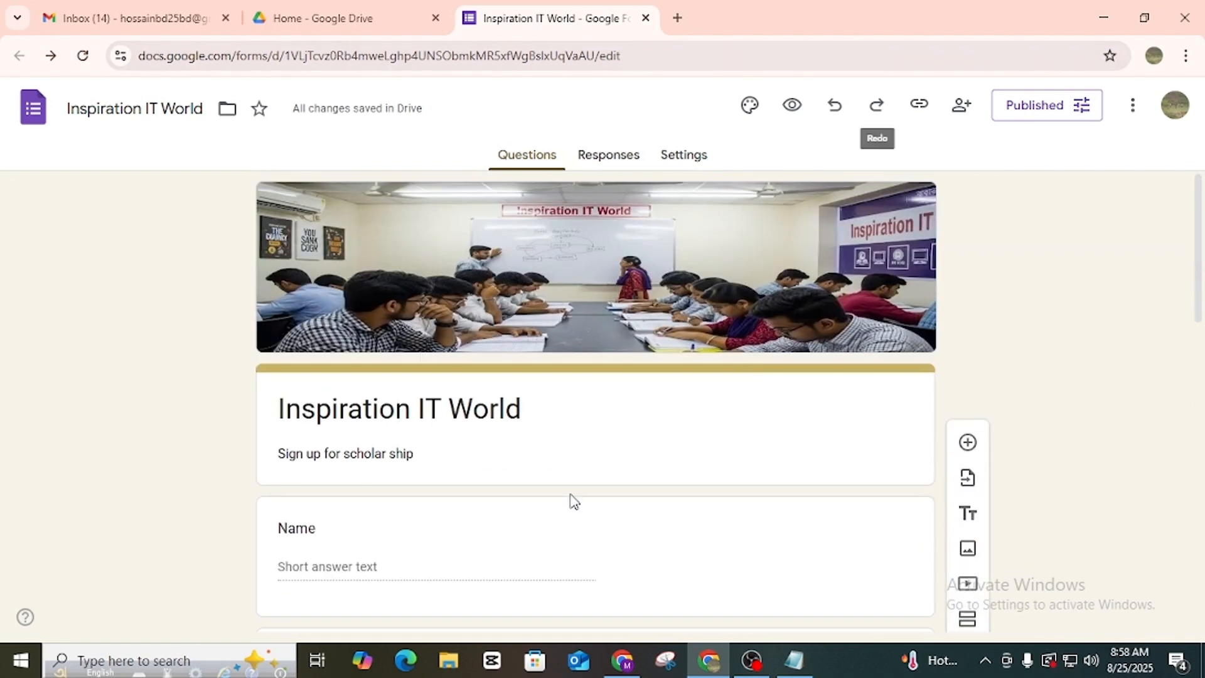
{"action": "left_click", "coordinate": [621, 662]}
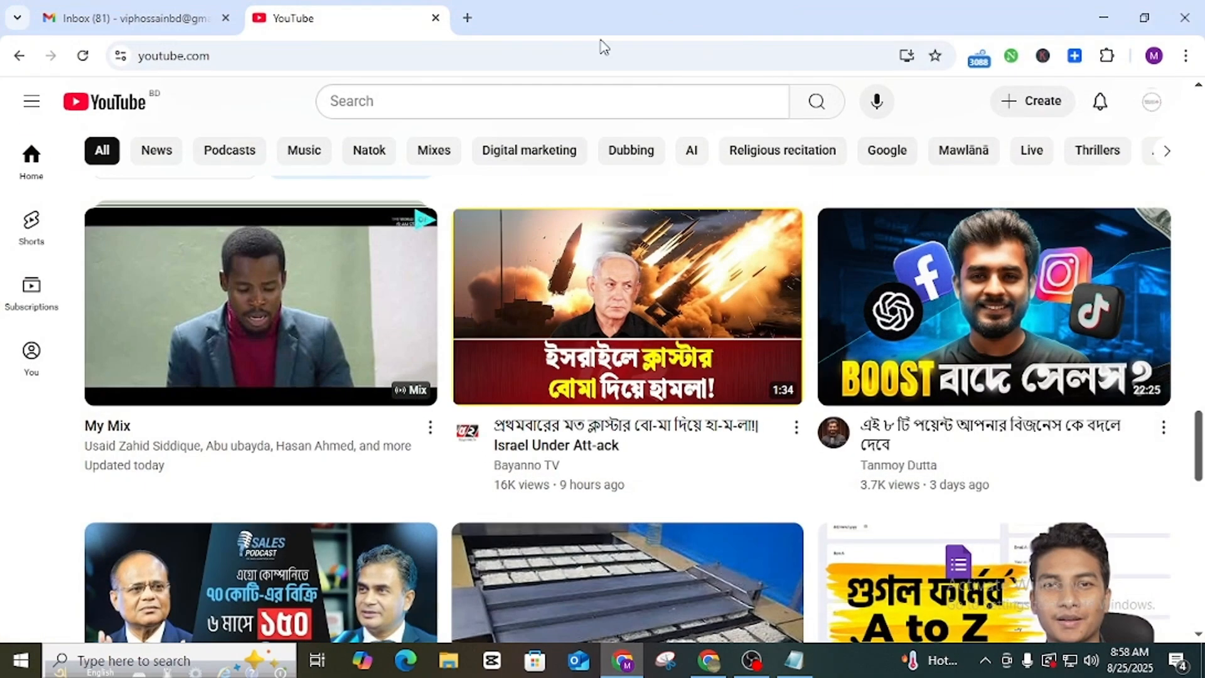
Load the pasted form link in a new tab and scroll down the live form.
{"action": "left_click", "coordinate": [466, 17]}
{"action": "key", "text": "ctrl+v"}
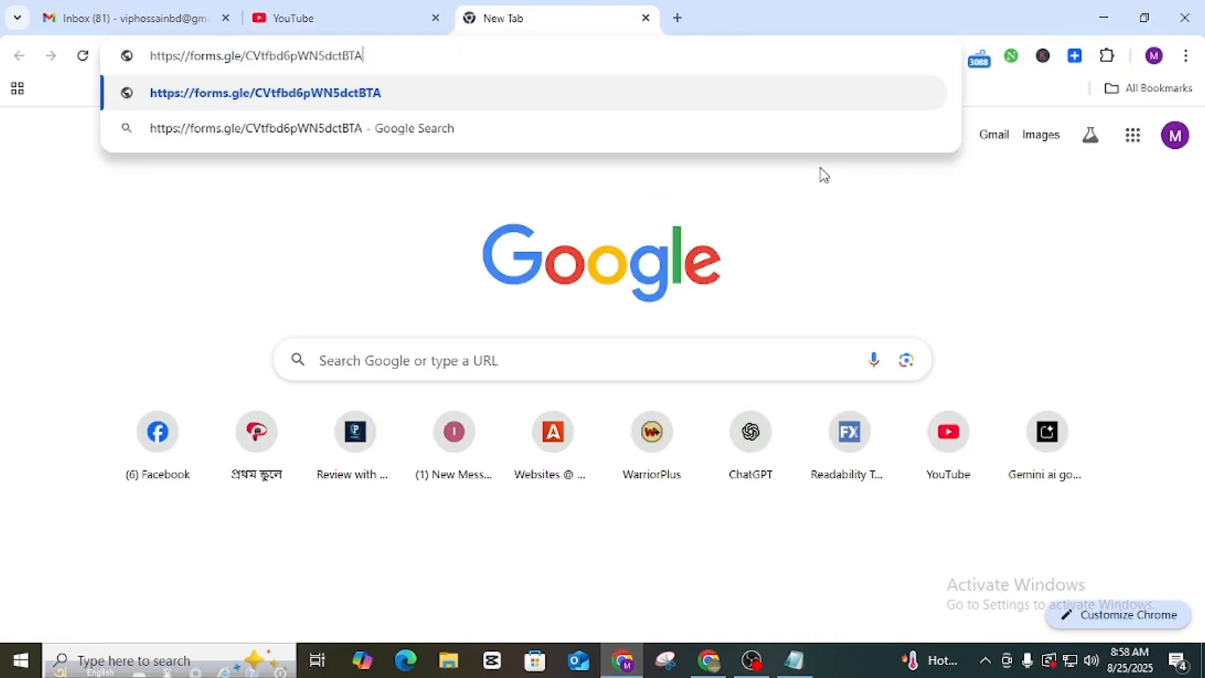
{"action": "key", "text": "Return"}
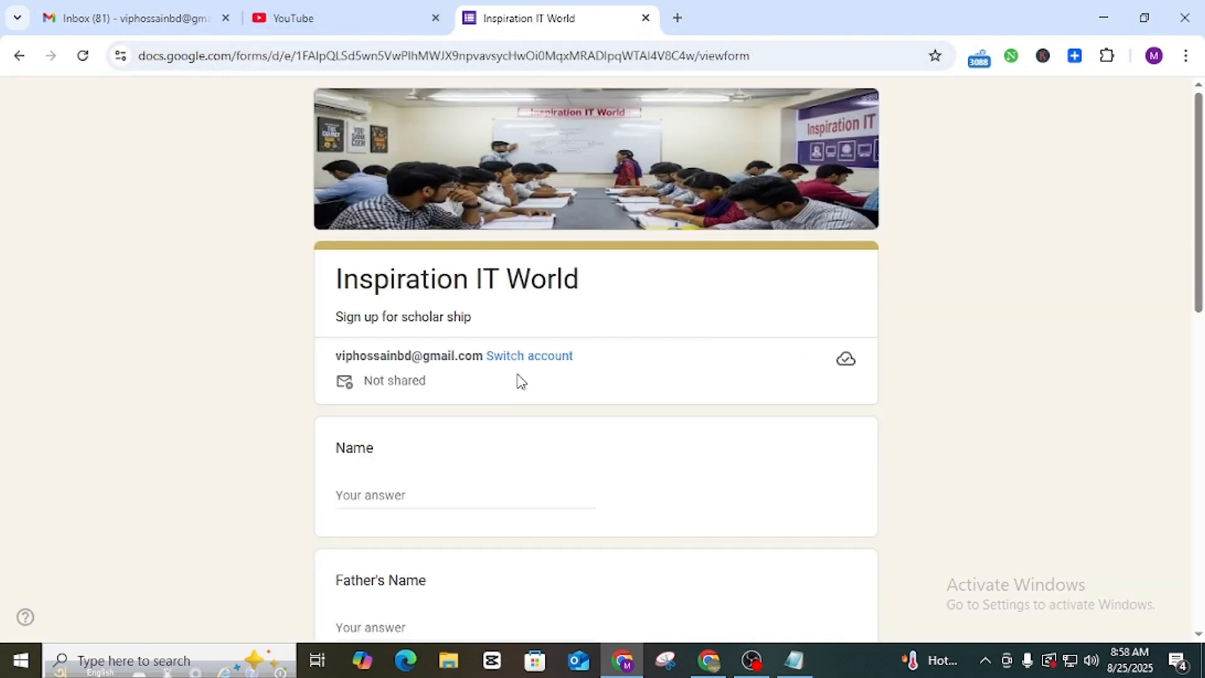
{"action": "scroll", "coordinate": [520, 377], "scroll_direction": "down", "scroll_amount": 3}
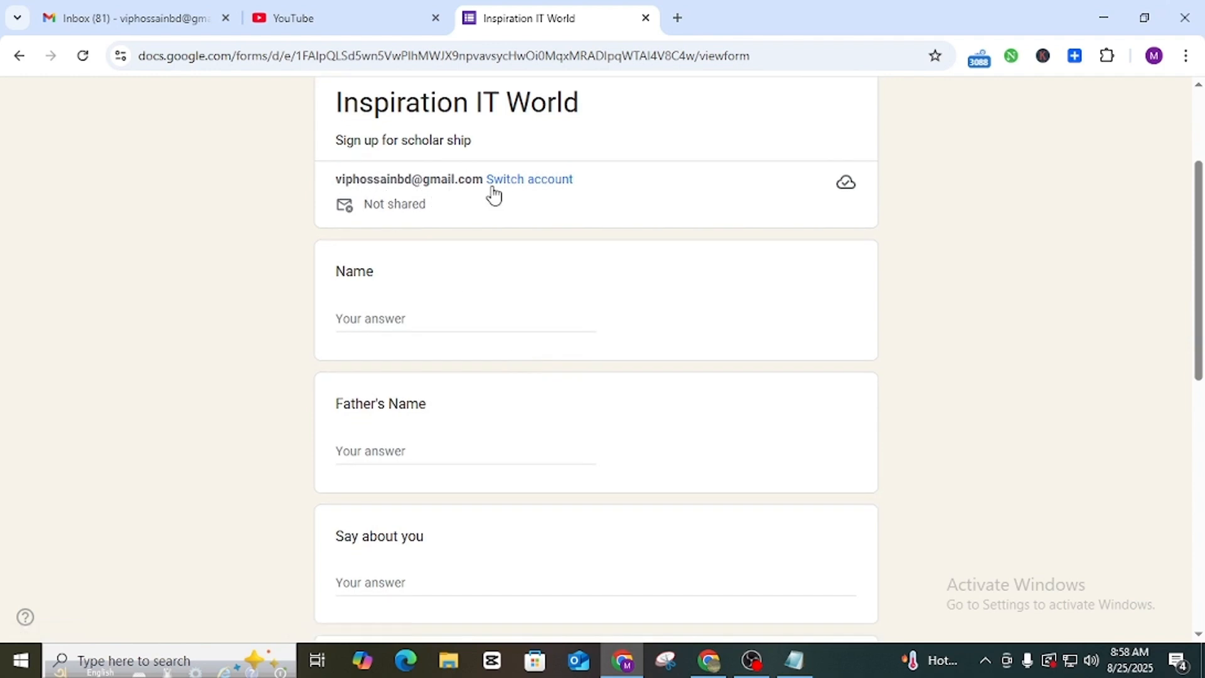
{"action": "scroll", "coordinate": [489, 336], "scroll_direction": "down", "scroll_amount": 3}
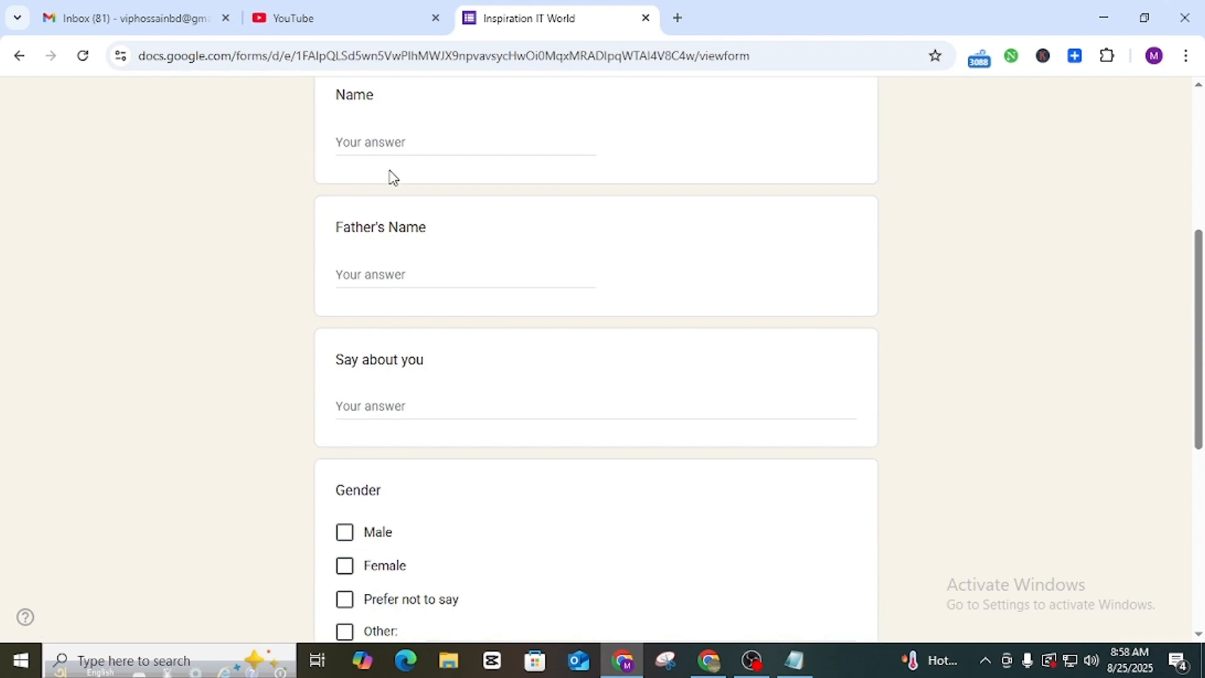
Fill in Name and Father's Name, and answer Say about you with 'I am study'.
{"action": "left_click", "coordinate": [400, 143]}
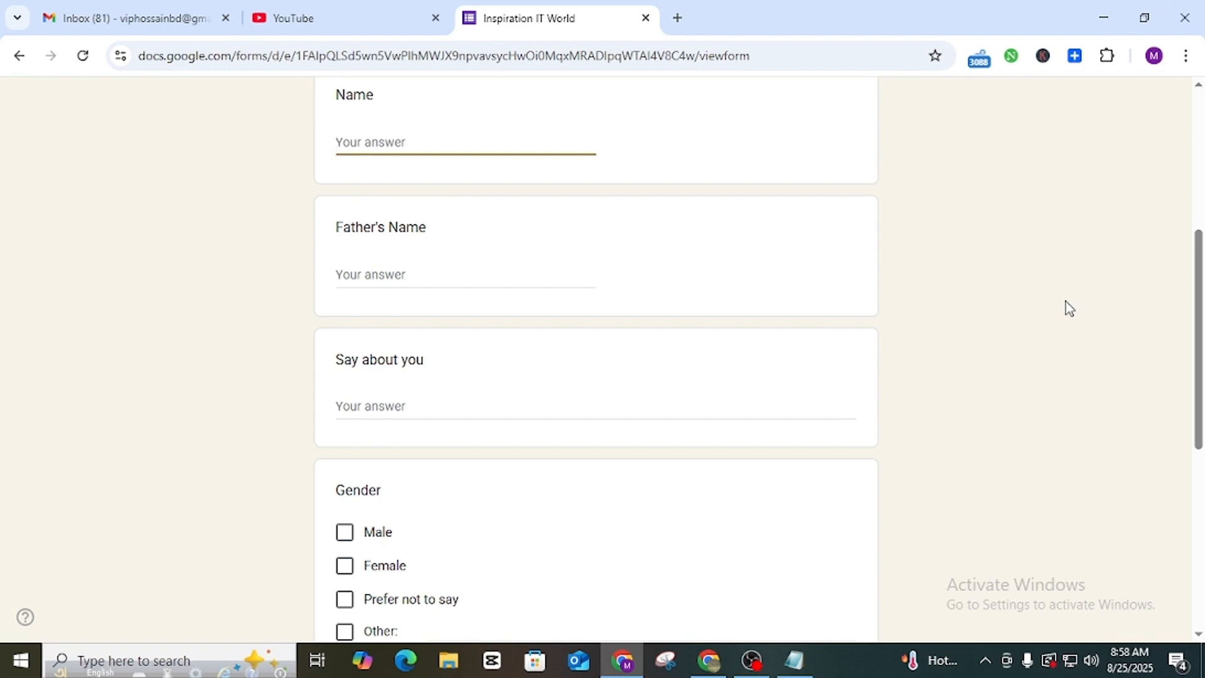
{"action": "type", "text": "H"}
{"action": "key", "text": "BackSpace"}
{"action": "key", "text": "BackSpace"}
{"action": "type", "text": "M"}
{"action": "left_click", "coordinate": [361, 277]}
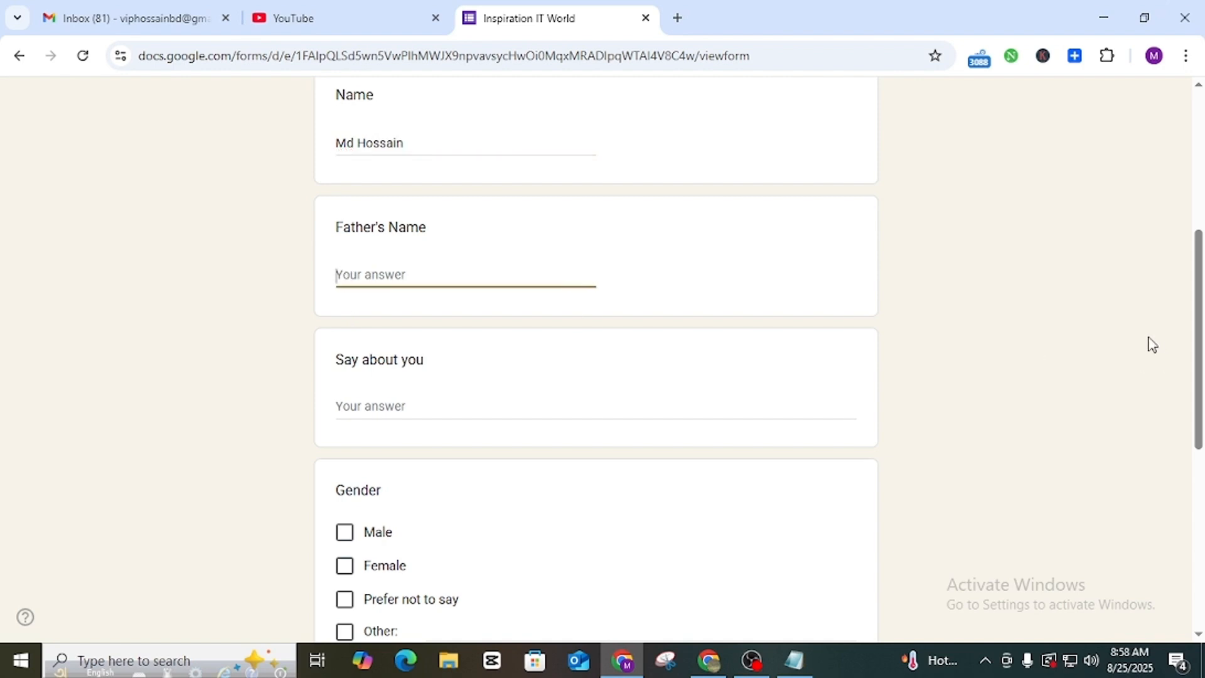
{"action": "type", "text": "F"}
{"action": "scroll", "coordinate": [536, 396], "scroll_direction": "down", "scroll_amount": 3}
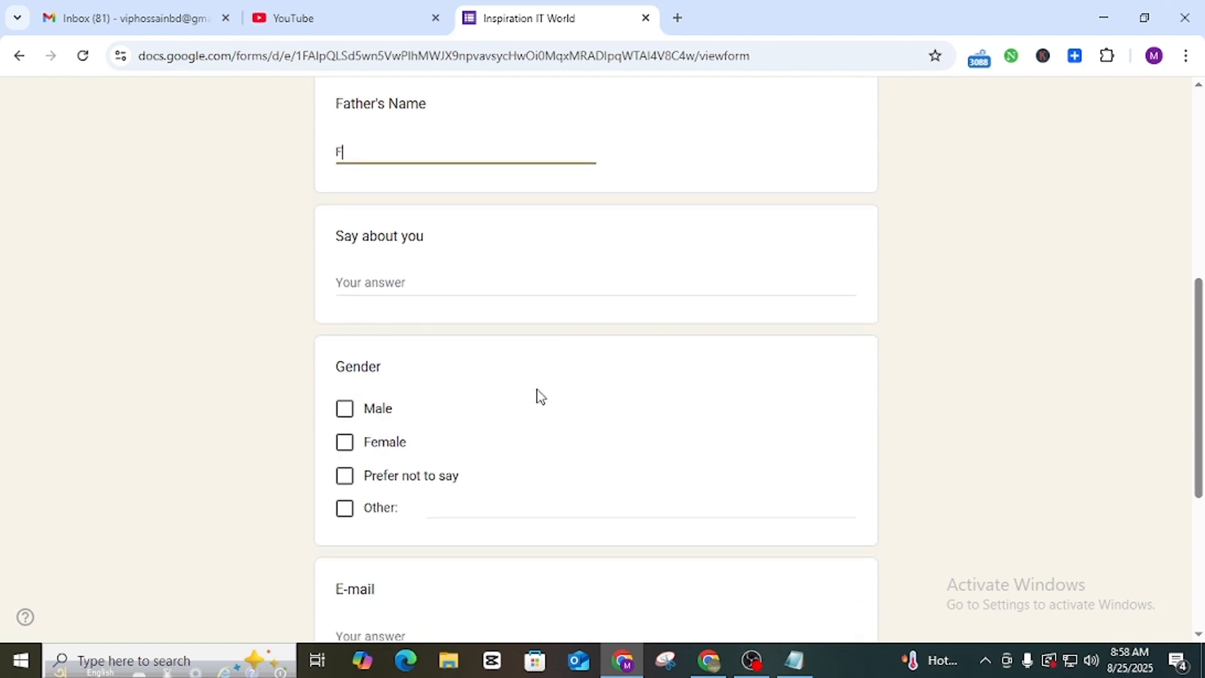
{"action": "left_click", "coordinate": [368, 228]}
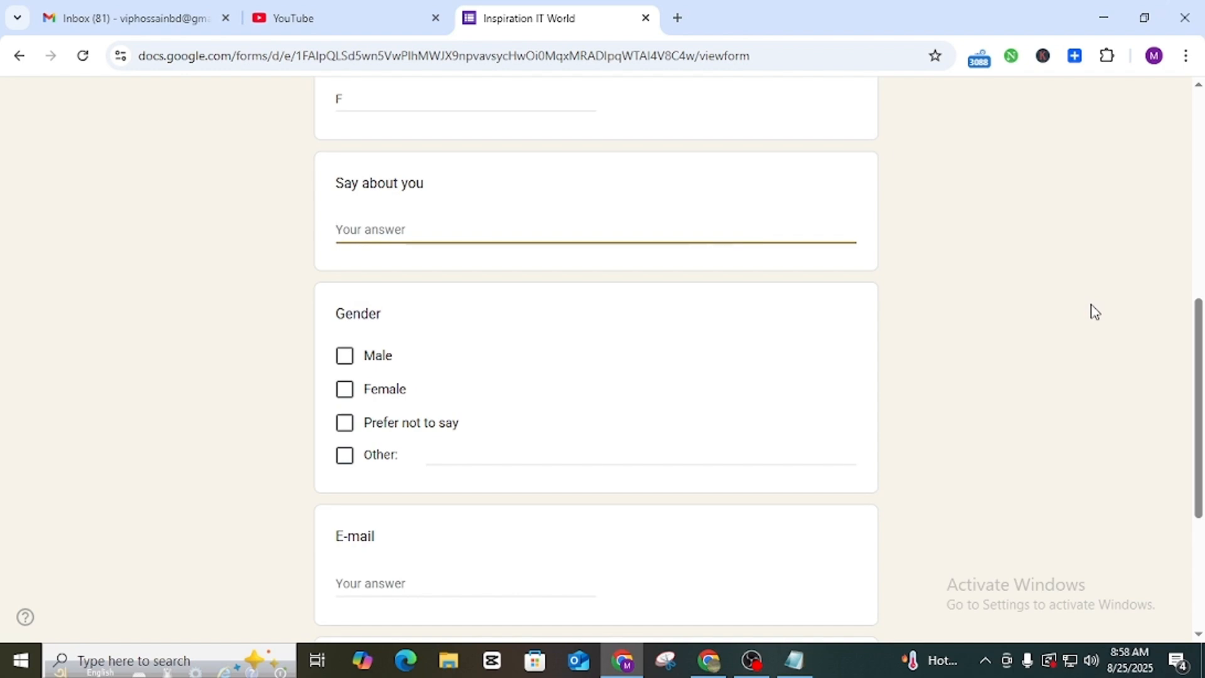
{"action": "type", "text": "I am st"}
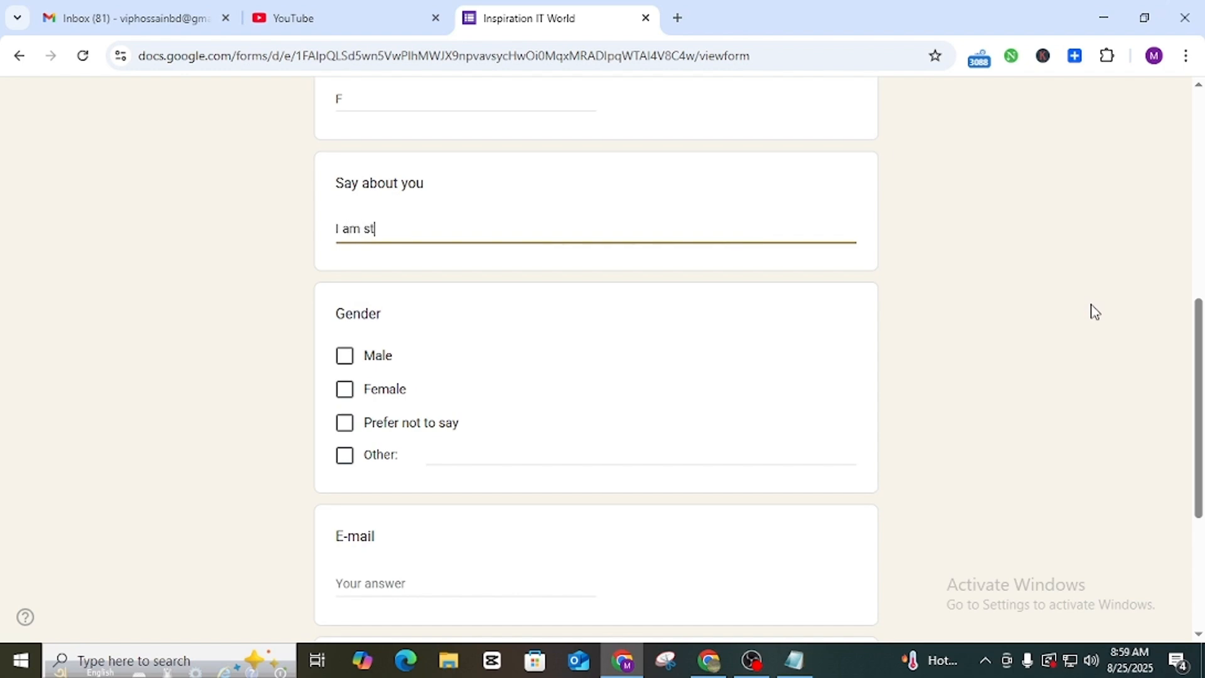
{"action": "type", "text": "udying in MBA"}
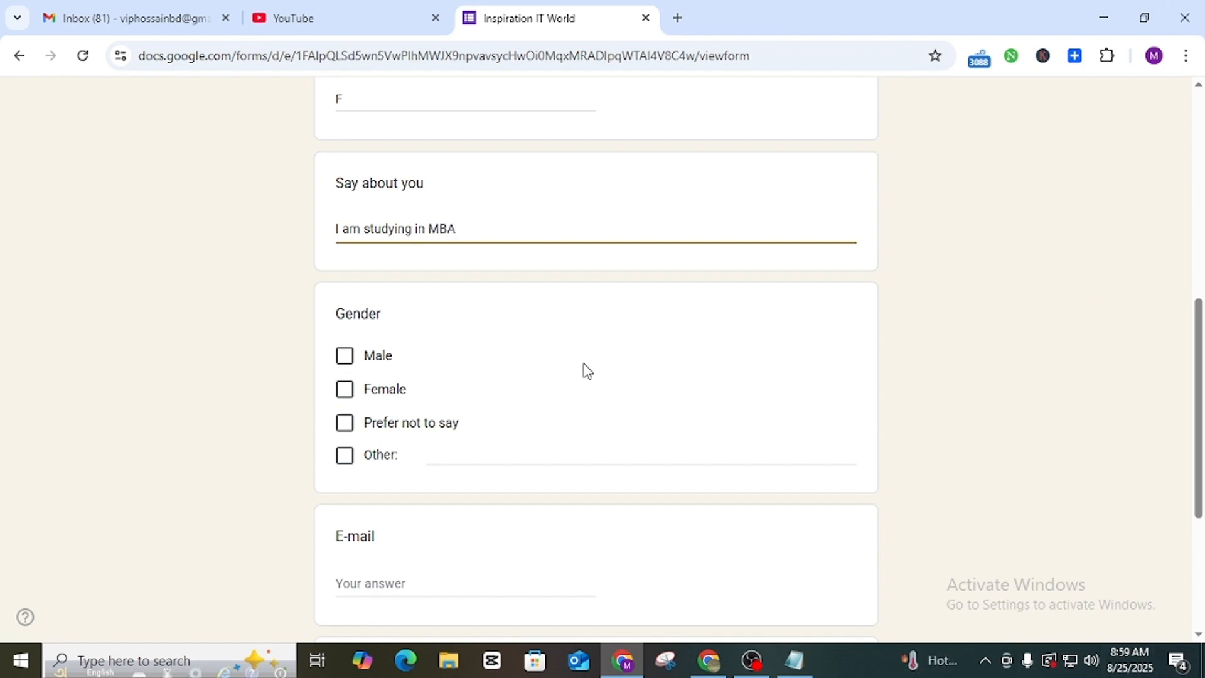
Tick Male, enter an e-mail address, and submit the response.
{"action": "scroll", "coordinate": [584, 370], "scroll_direction": "down", "scroll_amount": 1}
{"action": "left_click", "coordinate": [366, 270]}
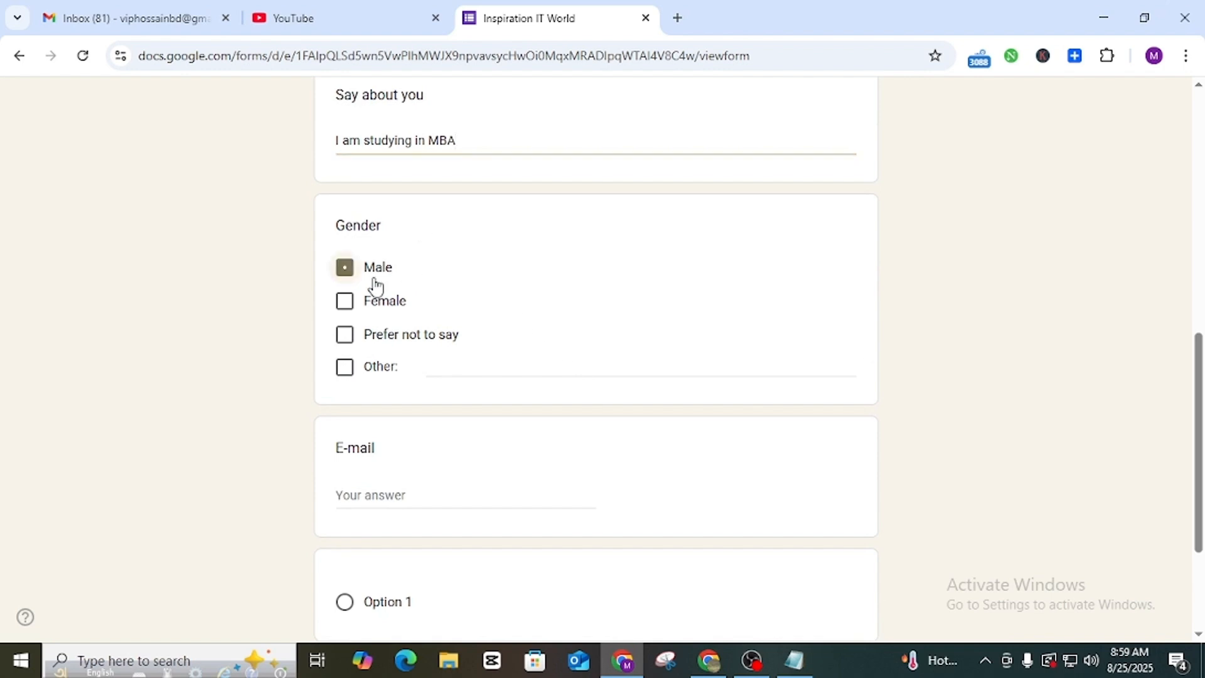
{"action": "scroll", "coordinate": [578, 296], "scroll_direction": "down", "scroll_amount": 3}
{"action": "left_click", "coordinate": [390, 320]}
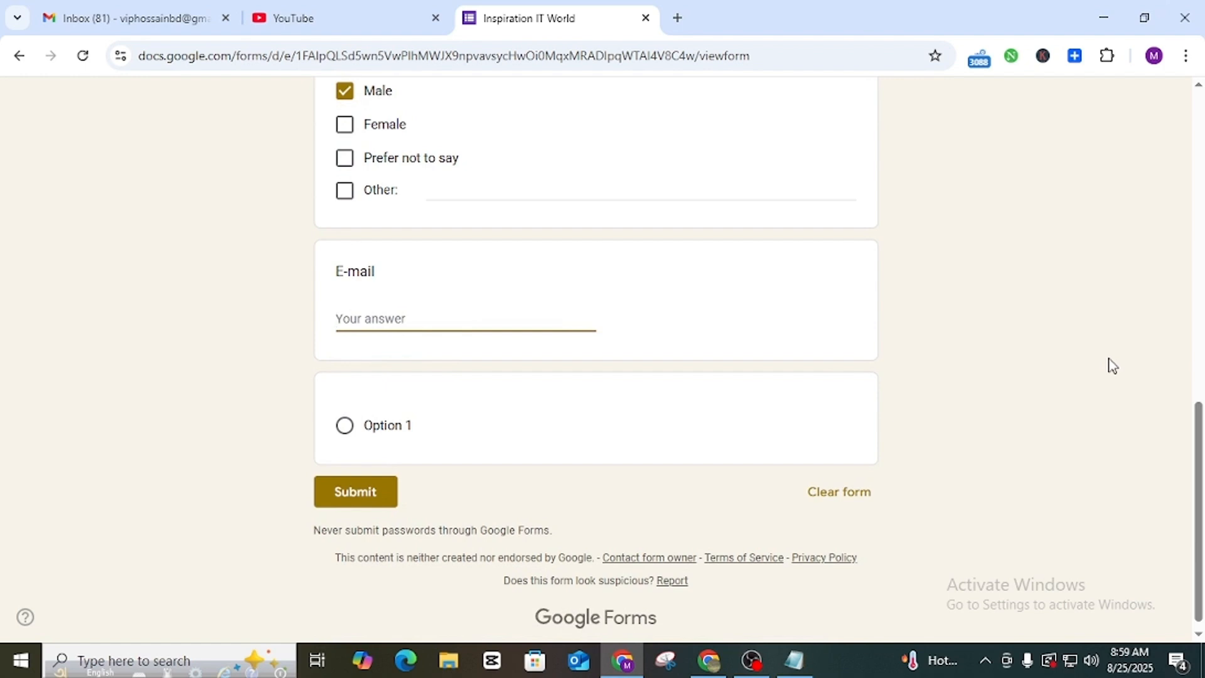
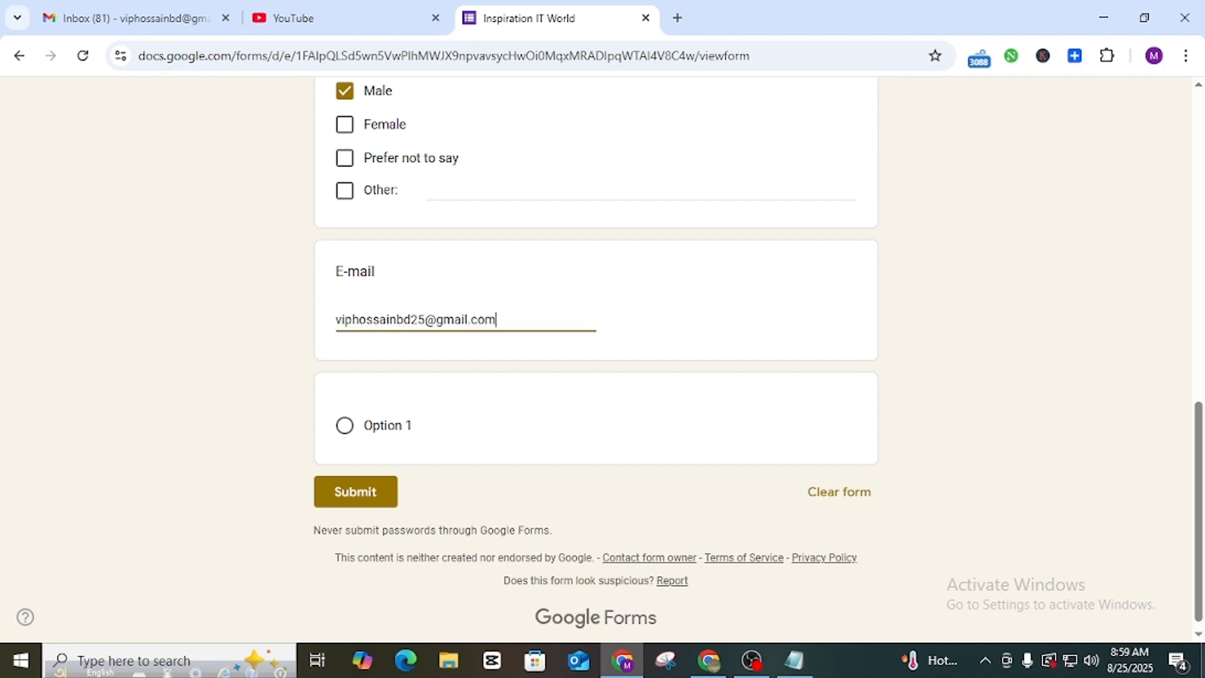
{"action": "left_click", "coordinate": [366, 509]}
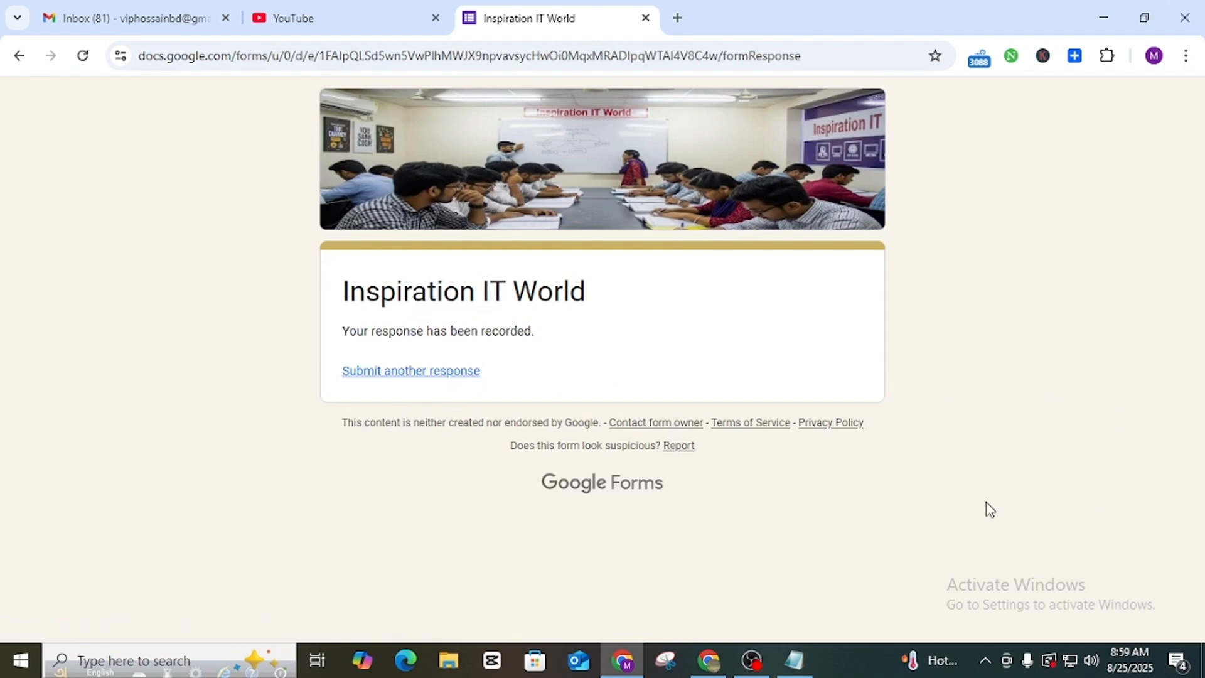
Close the submitted form's tab and move between Drive, Gmail and editor tabs, ending on Drive.
{"action": "left_click", "coordinate": [646, 18]}
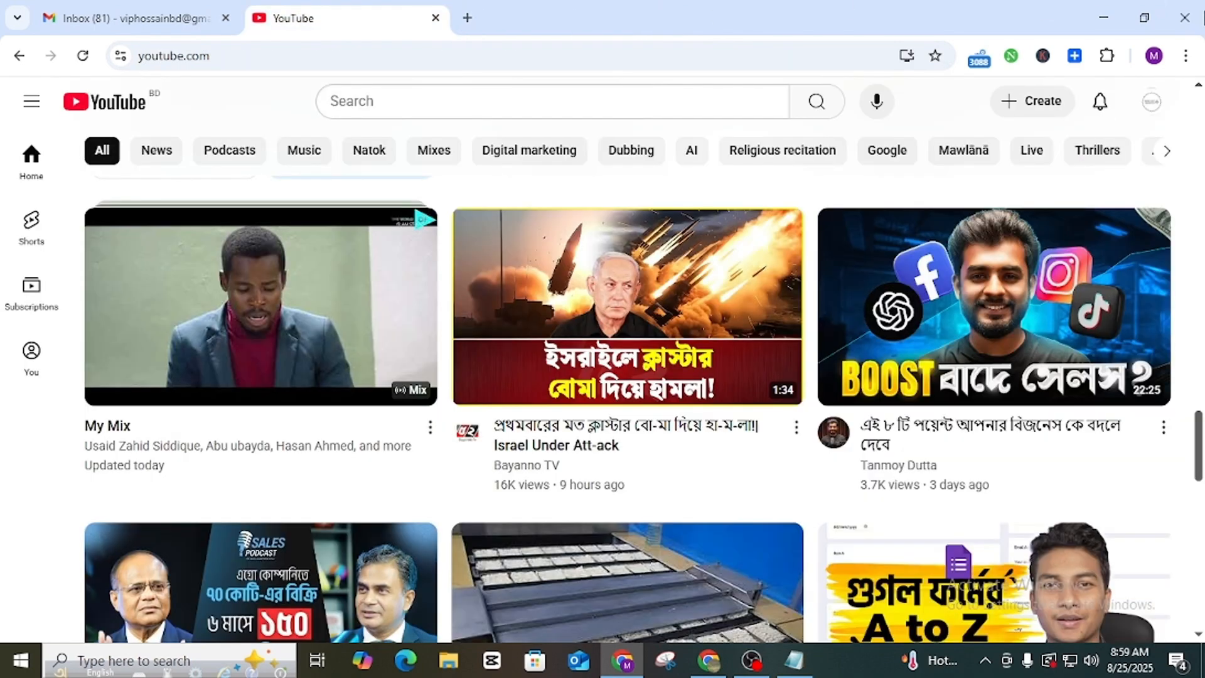
{"action": "left_click", "coordinate": [1103, 19]}
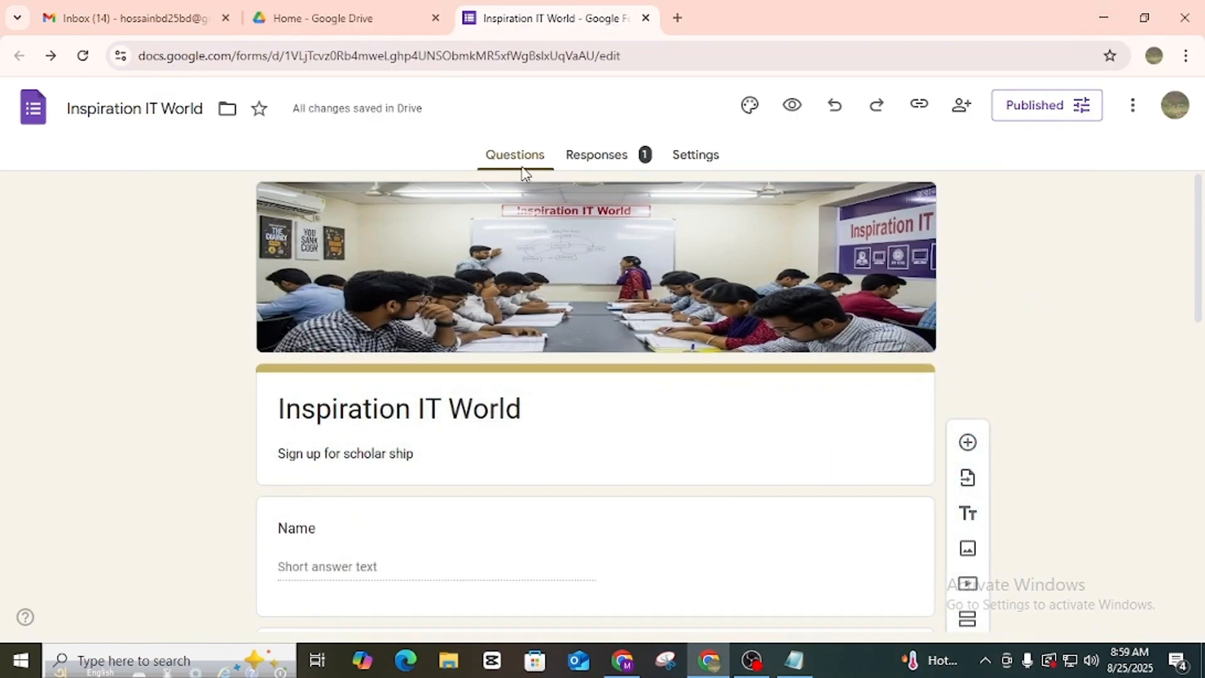
{"action": "scroll", "coordinate": [409, 502], "scroll_direction": "down", "scroll_amount": 7}
{"action": "scroll", "coordinate": [468, 461], "scroll_direction": "up", "scroll_amount": 7}
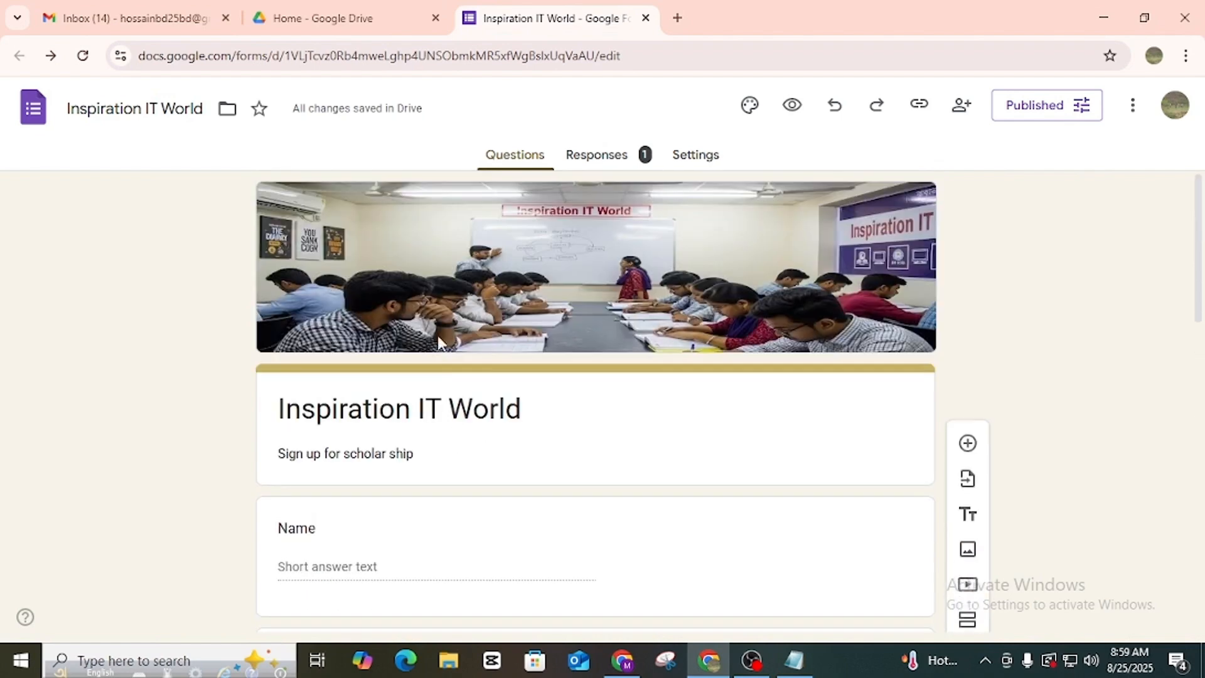
{"action": "left_click", "coordinate": [320, 13]}
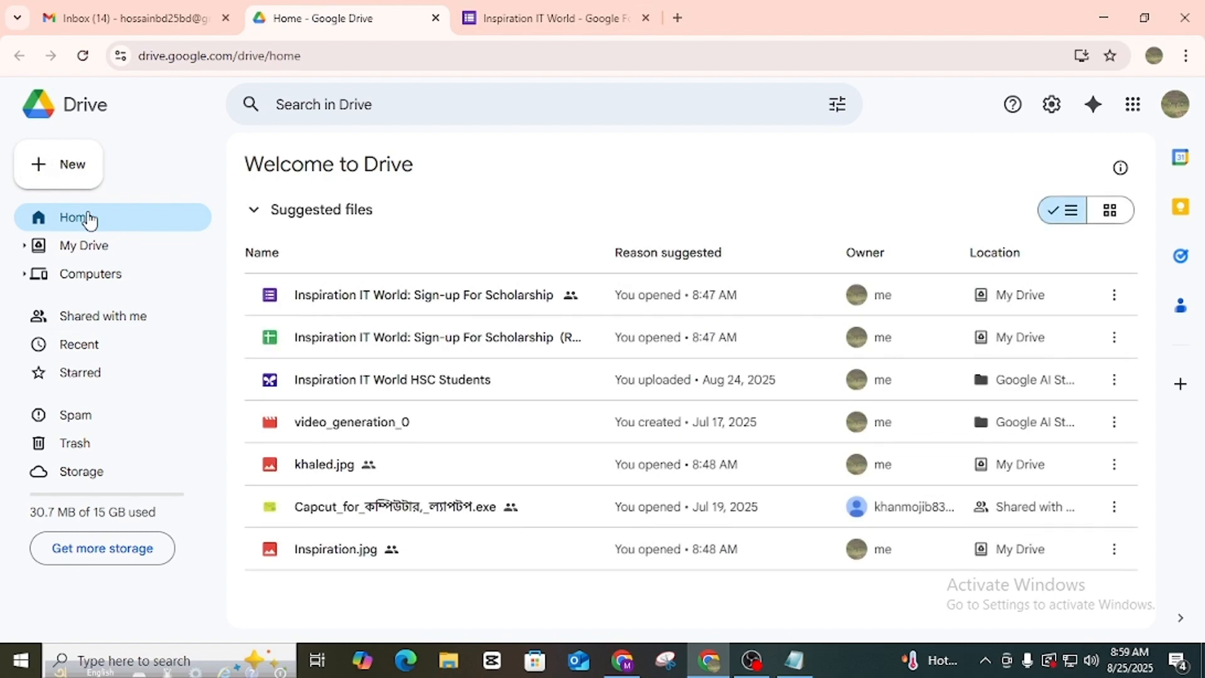
{"action": "left_click", "coordinate": [532, 15]}
{"action": "left_click", "coordinate": [358, 15]}
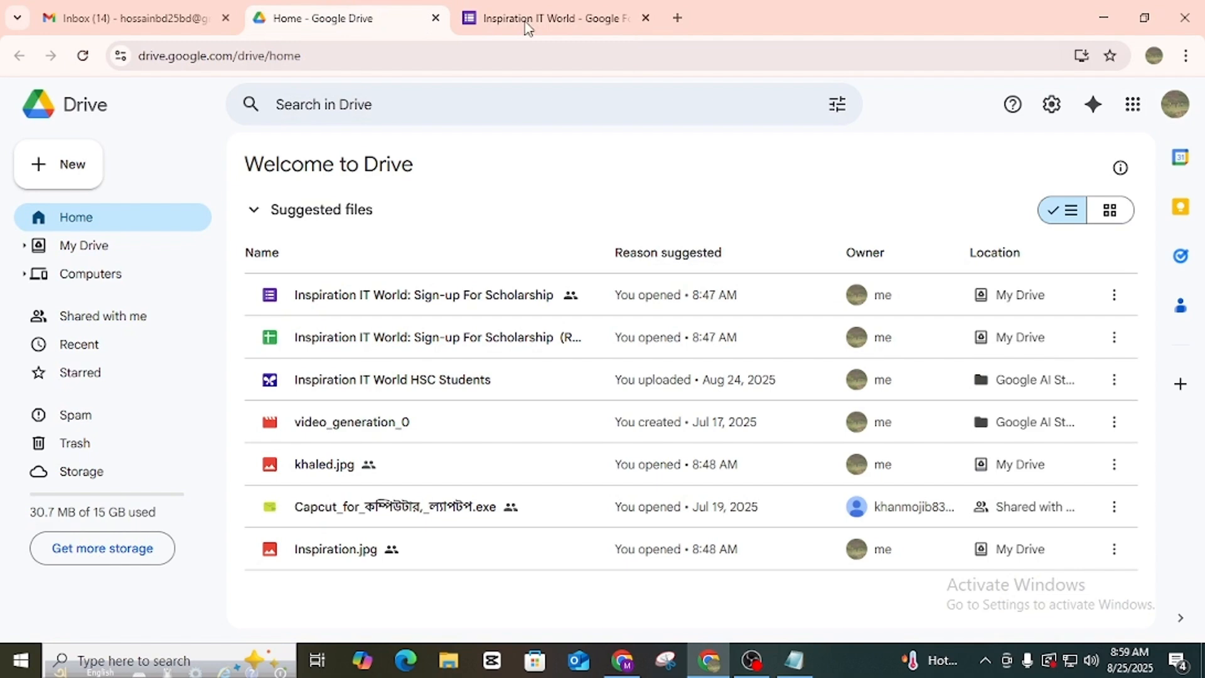
{"action": "left_click", "coordinate": [165, 18]}
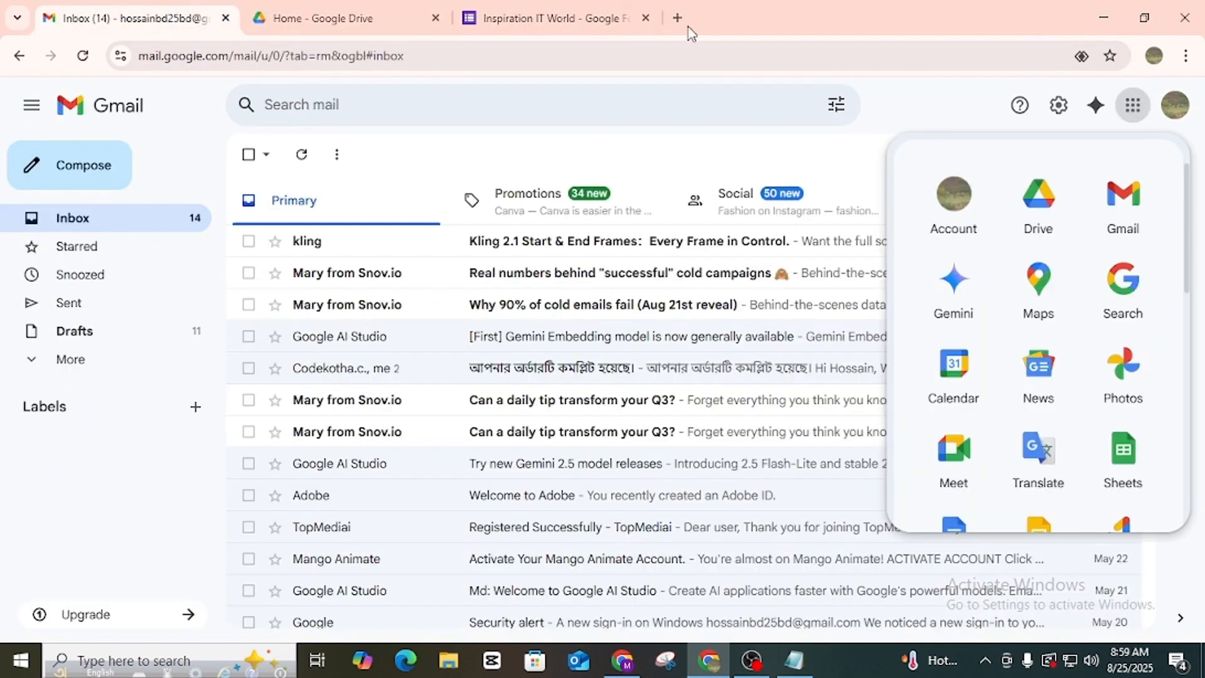
{"action": "left_click", "coordinate": [548, 19]}
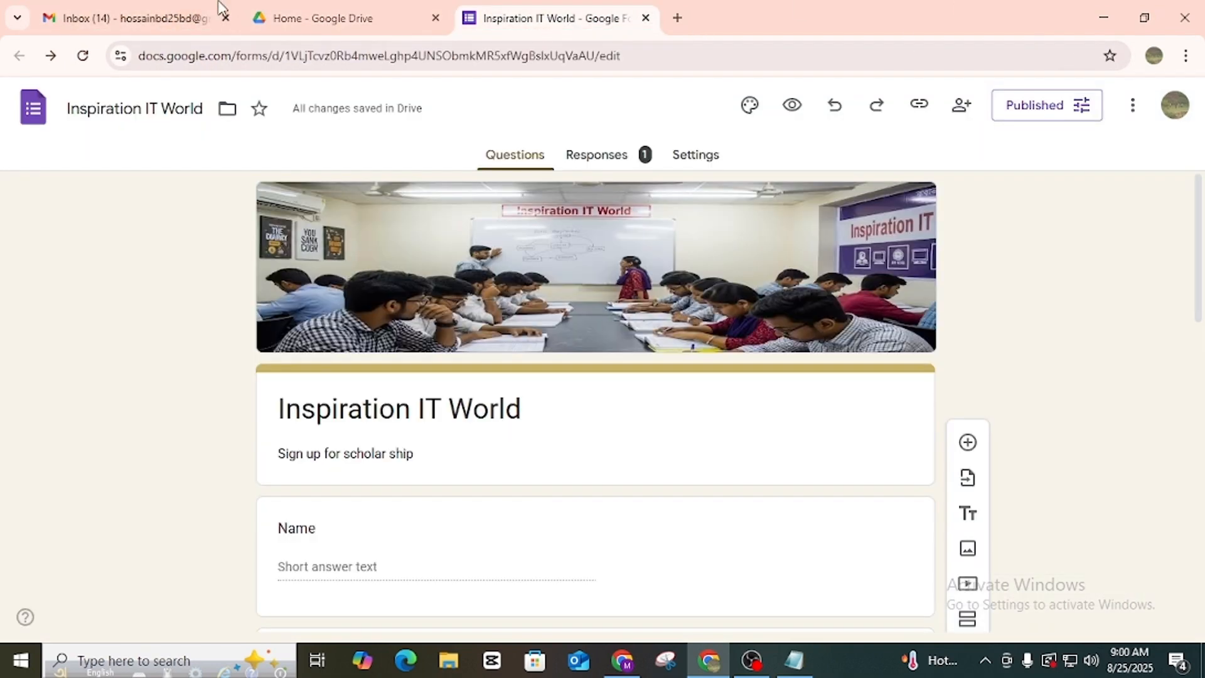
{"action": "left_click", "coordinate": [350, 17]}
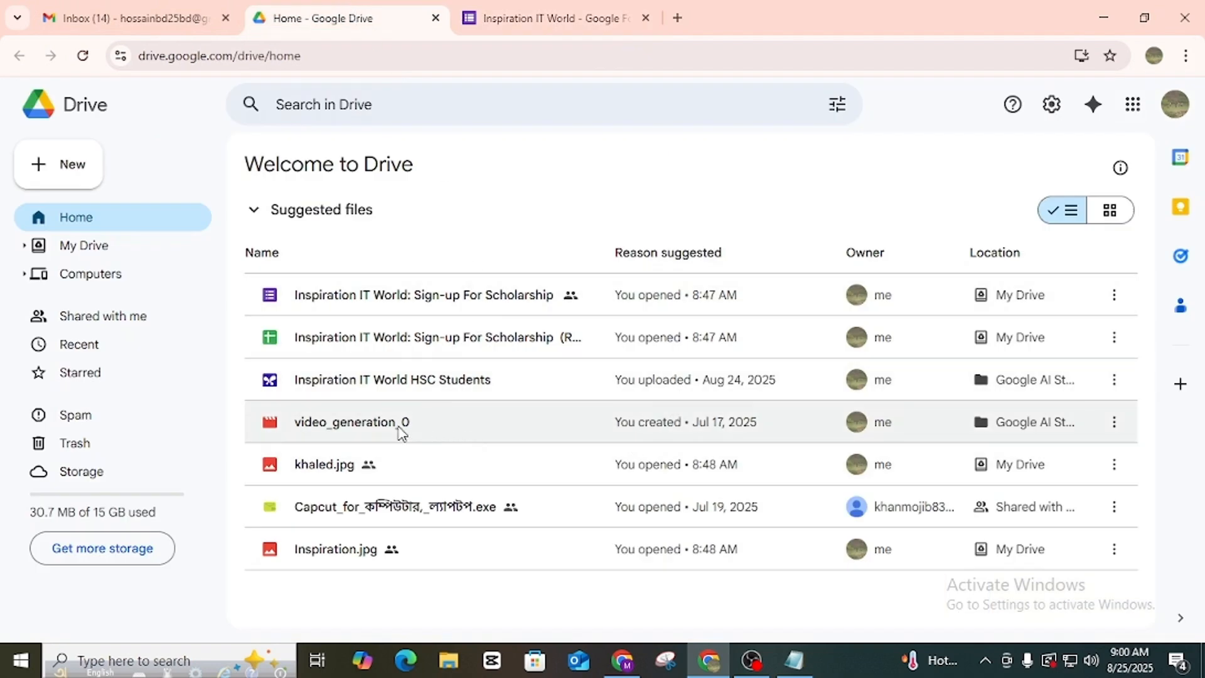
Open and close the scholarship responses spreadsheet, then the scholarship sign-up form.
{"action": "left_click", "coordinate": [356, 298]}
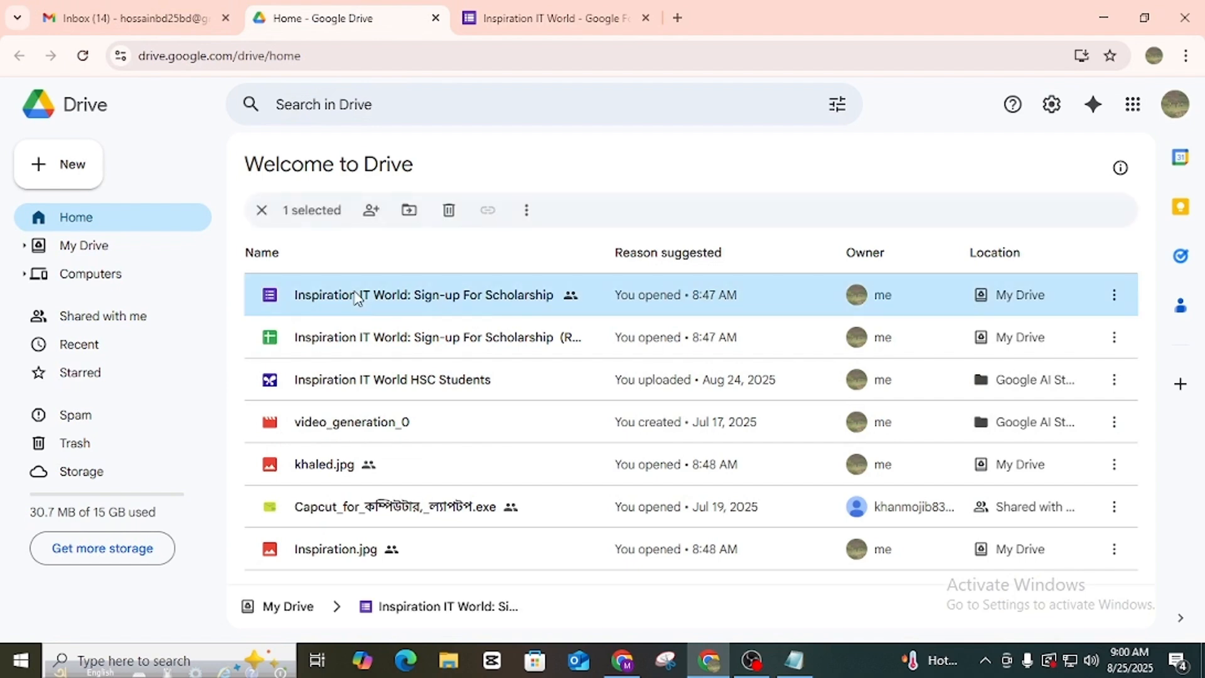
{"action": "double_click", "coordinate": [344, 343]}
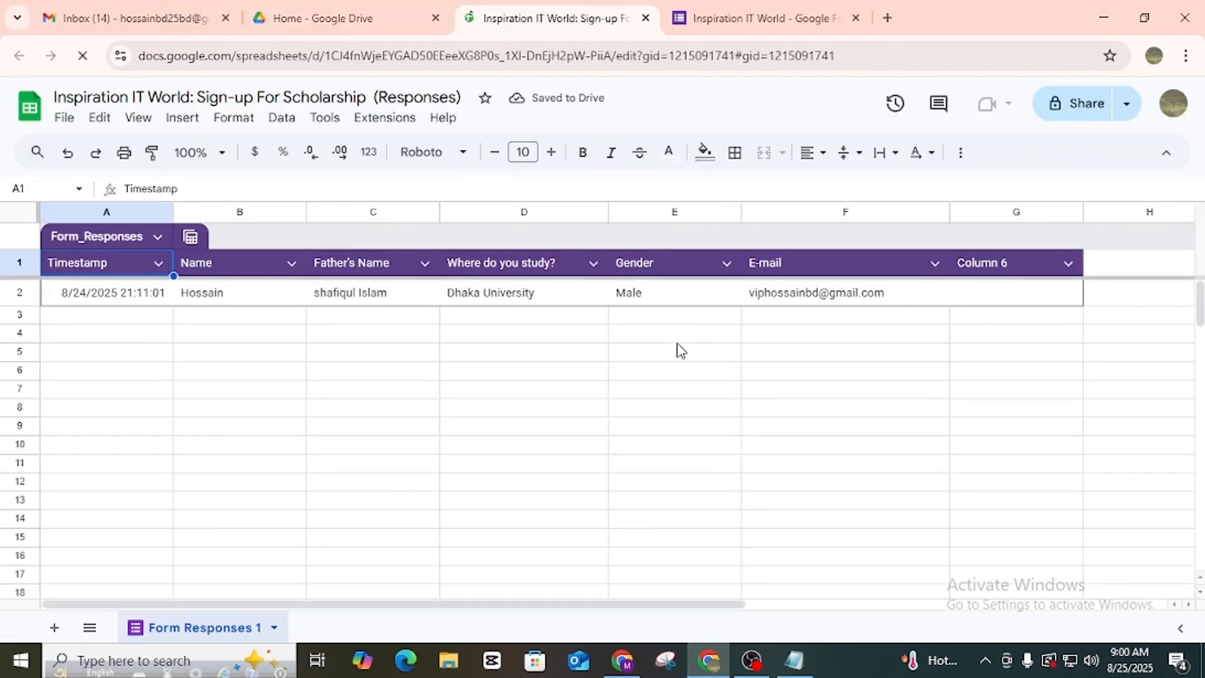
{"action": "left_click", "coordinate": [646, 20]}
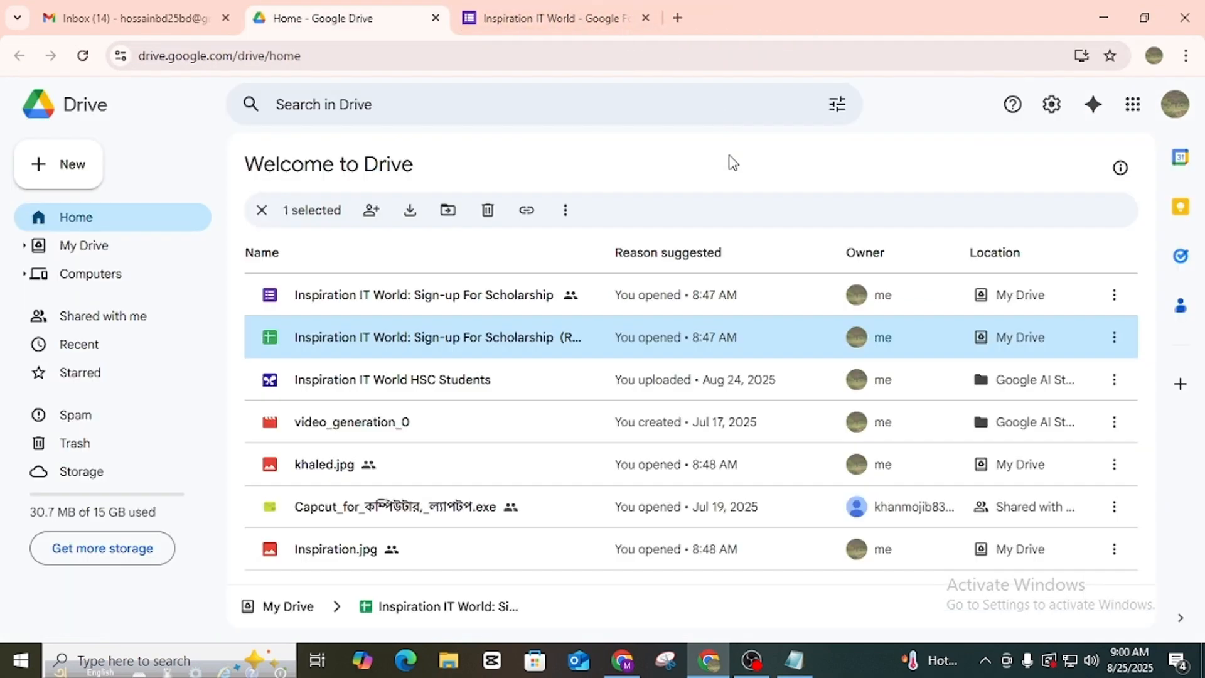
{"action": "left_click", "coordinate": [387, 300]}
{"action": "double_click", "coordinate": [388, 300]}
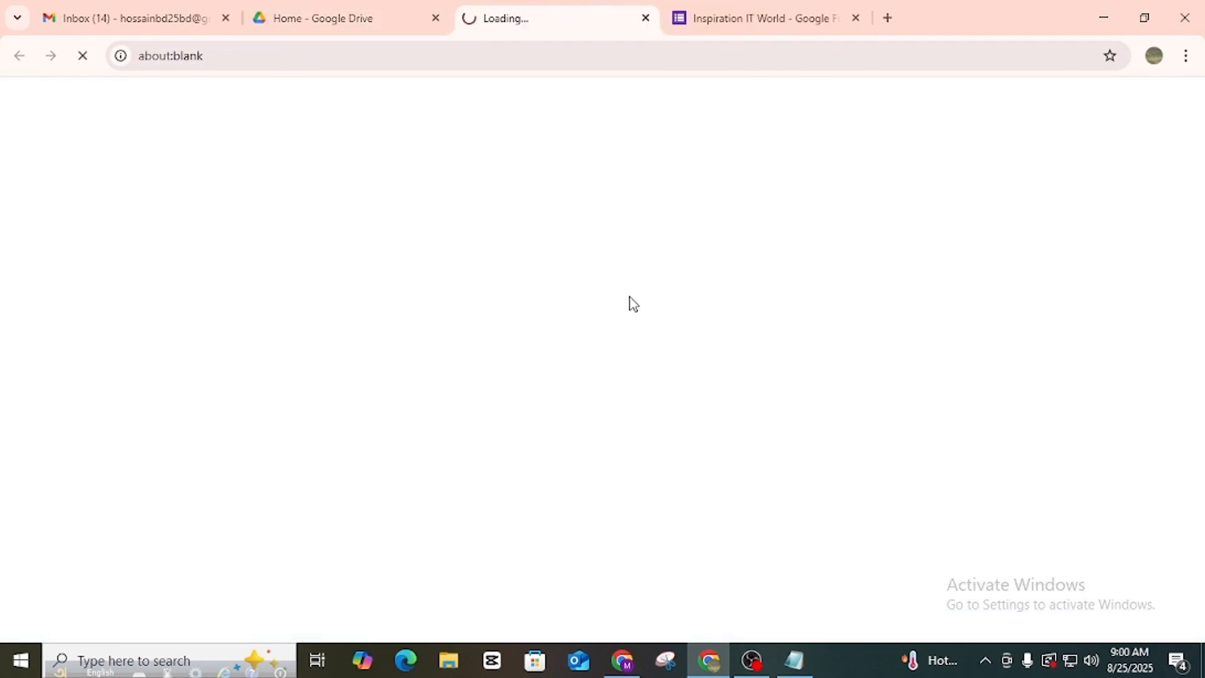
{"action": "scroll", "coordinate": [650, 308], "scroll_direction": "down", "scroll_amount": 6}
{"action": "scroll", "coordinate": [637, 379], "scroll_direction": "down", "scroll_amount": 2}
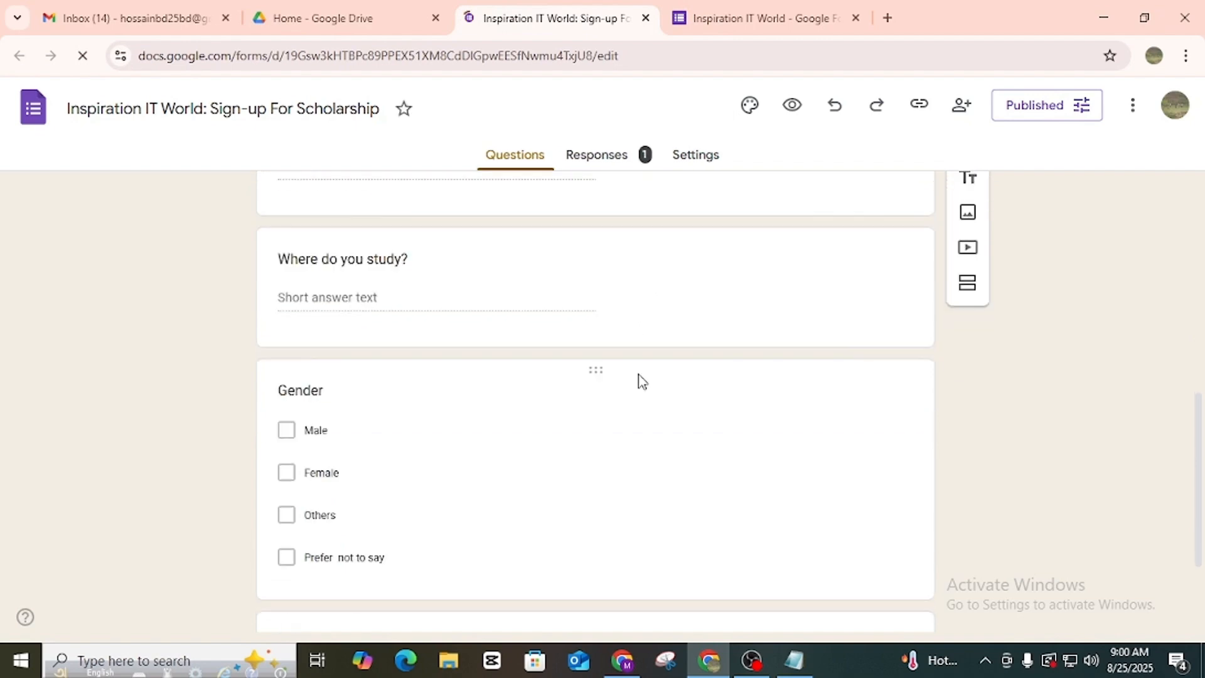
{"action": "scroll", "coordinate": [638, 379], "scroll_direction": "up", "scroll_amount": 3}
{"action": "left_click", "coordinate": [646, 17]}
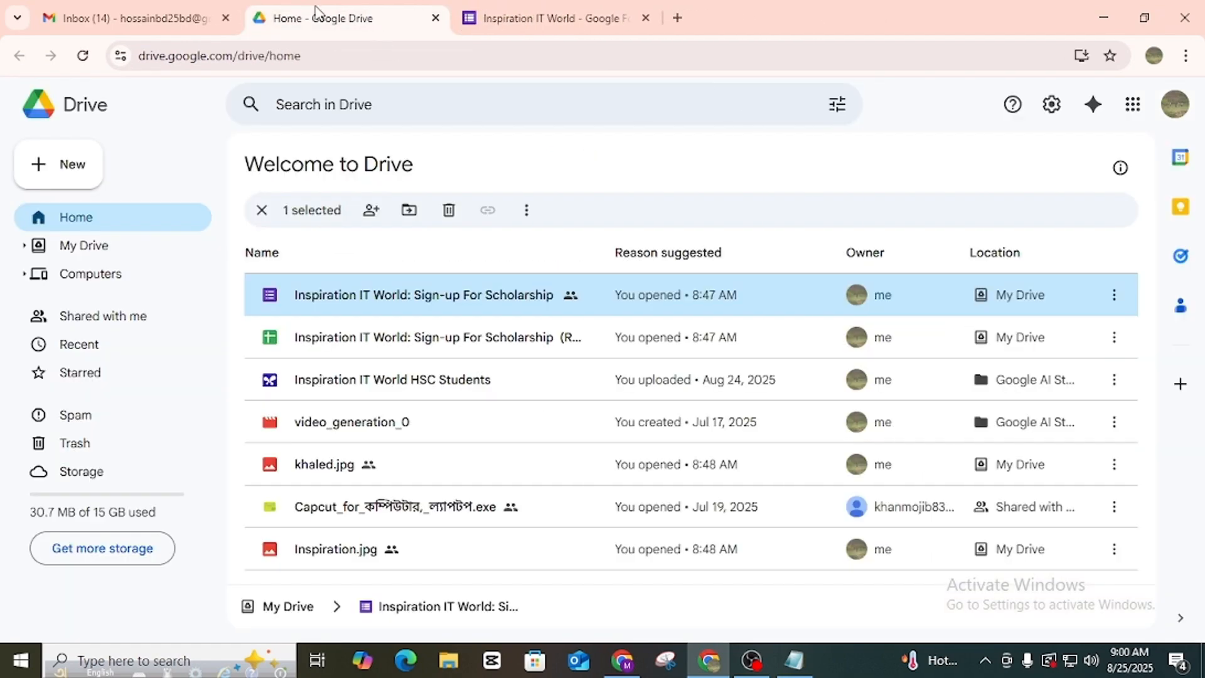
Return to the Inspiration IT World form editor tab.
{"action": "left_click", "coordinate": [538, 10]}
{"action": "scroll", "coordinate": [576, 296], "scroll_direction": "down", "scroll_amount": 12}
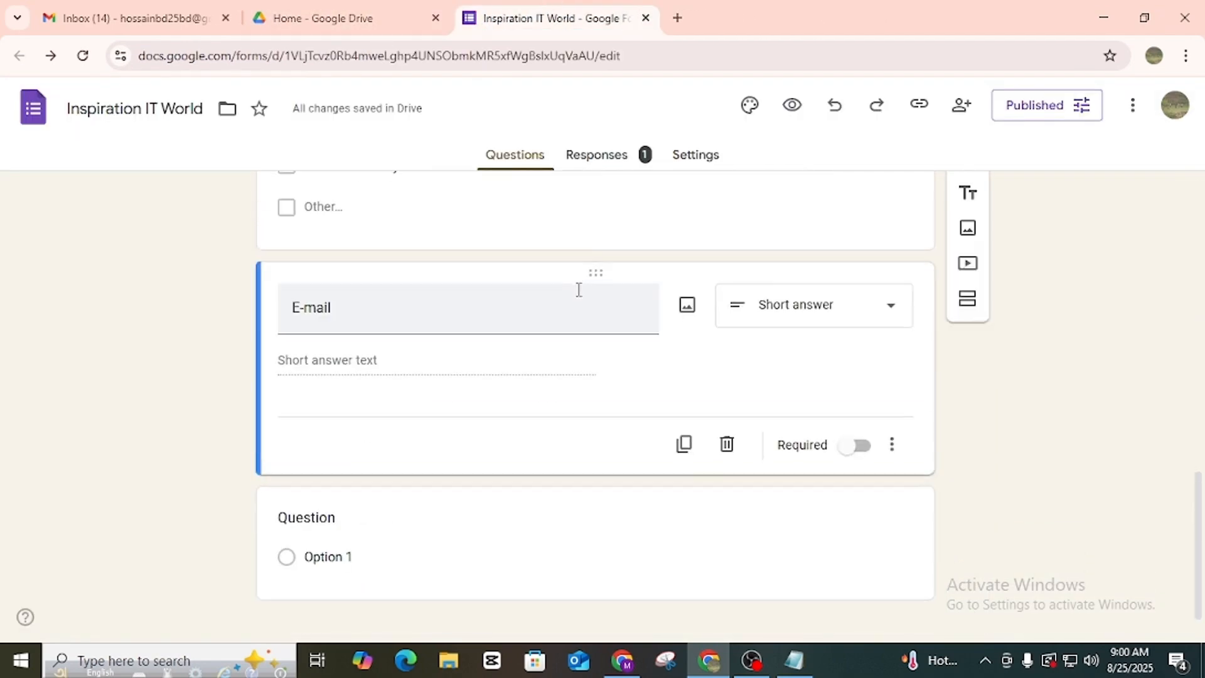
{"action": "scroll", "coordinate": [575, 296], "scroll_direction": "up", "scroll_amount": 10}
{"action": "scroll", "coordinate": [578, 298], "scroll_direction": "up", "scroll_amount": 2}
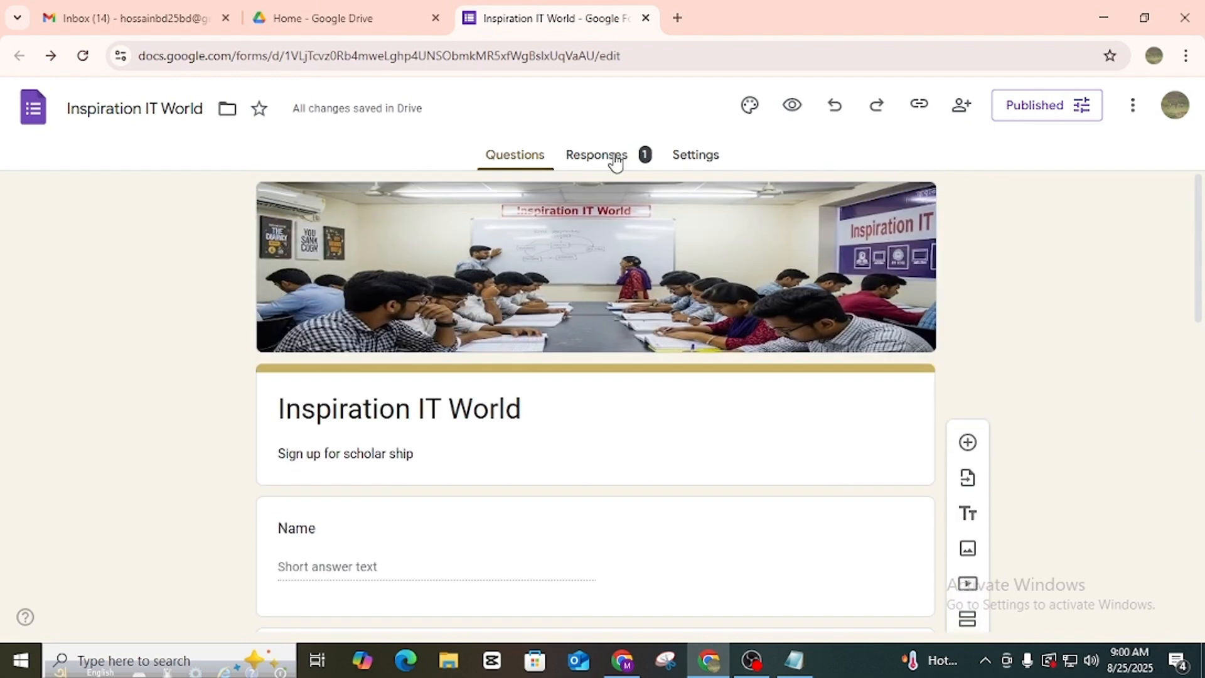
Scroll through the Responses summary showing the one recorded response.
{"action": "left_click", "coordinate": [616, 163]}
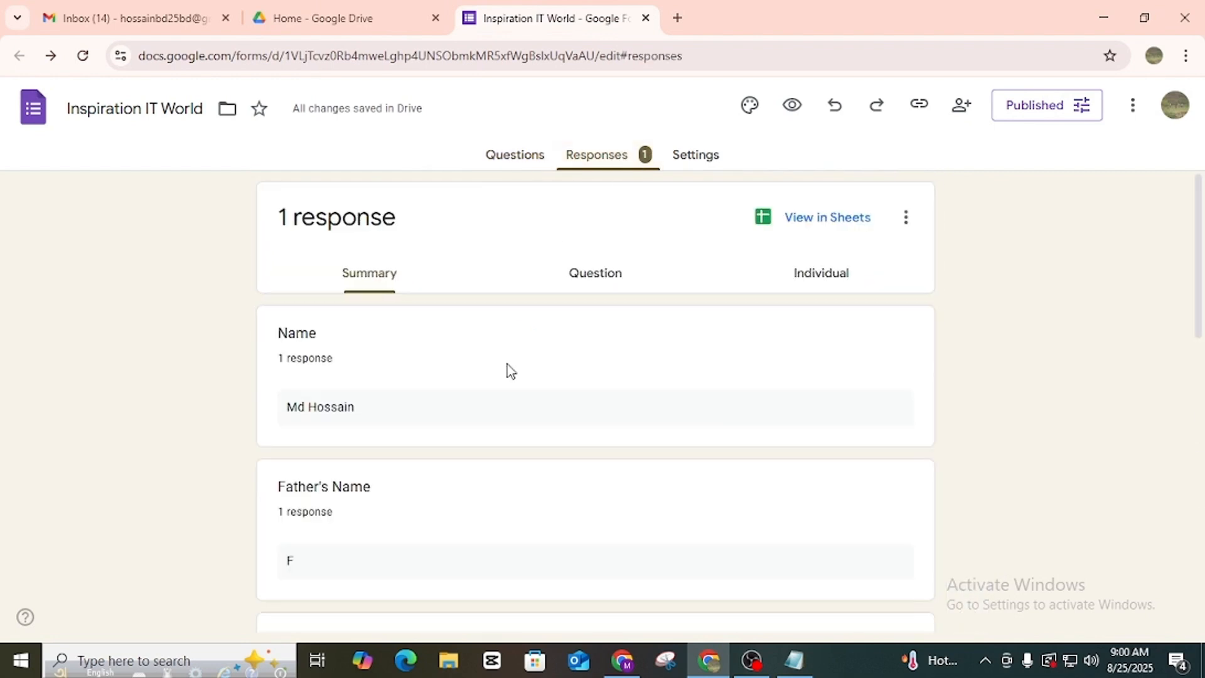
{"action": "scroll", "coordinate": [490, 377], "scroll_direction": "down", "scroll_amount": 3}
{"action": "scroll", "coordinate": [419, 354], "scroll_direction": "up", "scroll_amount": 3}
{"action": "scroll", "coordinate": [312, 377], "scroll_direction": "down", "scroll_amount": 7}
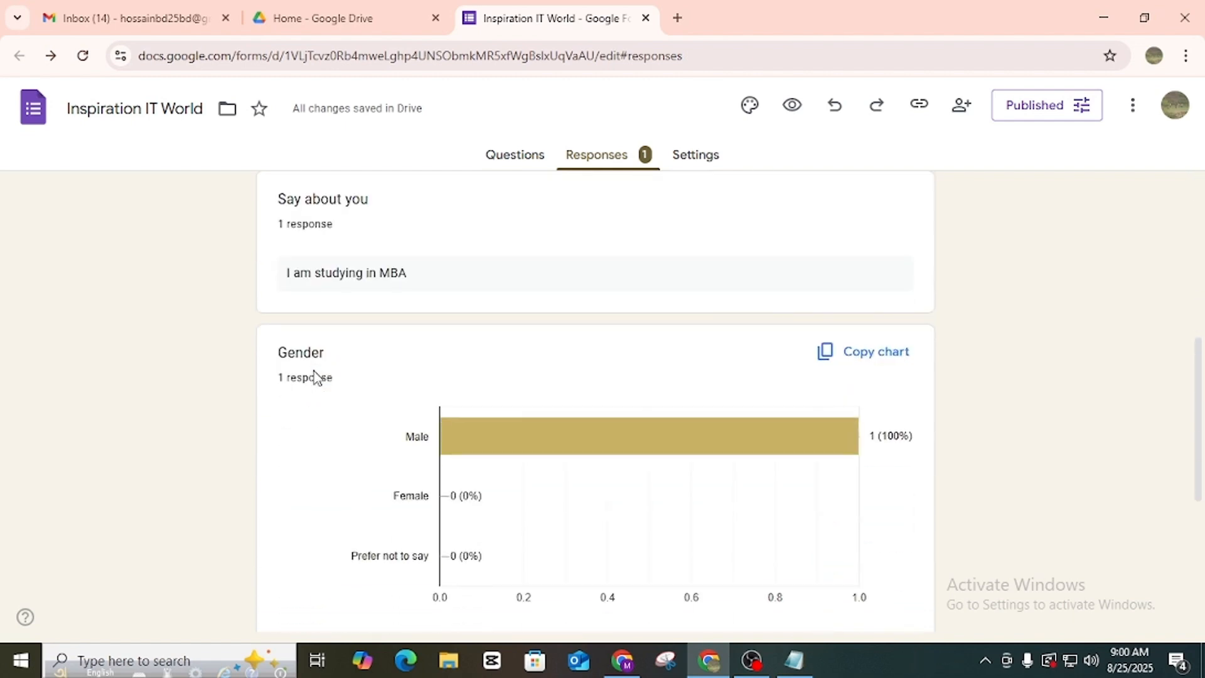
{"action": "scroll", "coordinate": [313, 371], "scroll_direction": "down", "scroll_amount": 4}
{"action": "scroll", "coordinate": [573, 336], "scroll_direction": "down", "scroll_amount": 2}
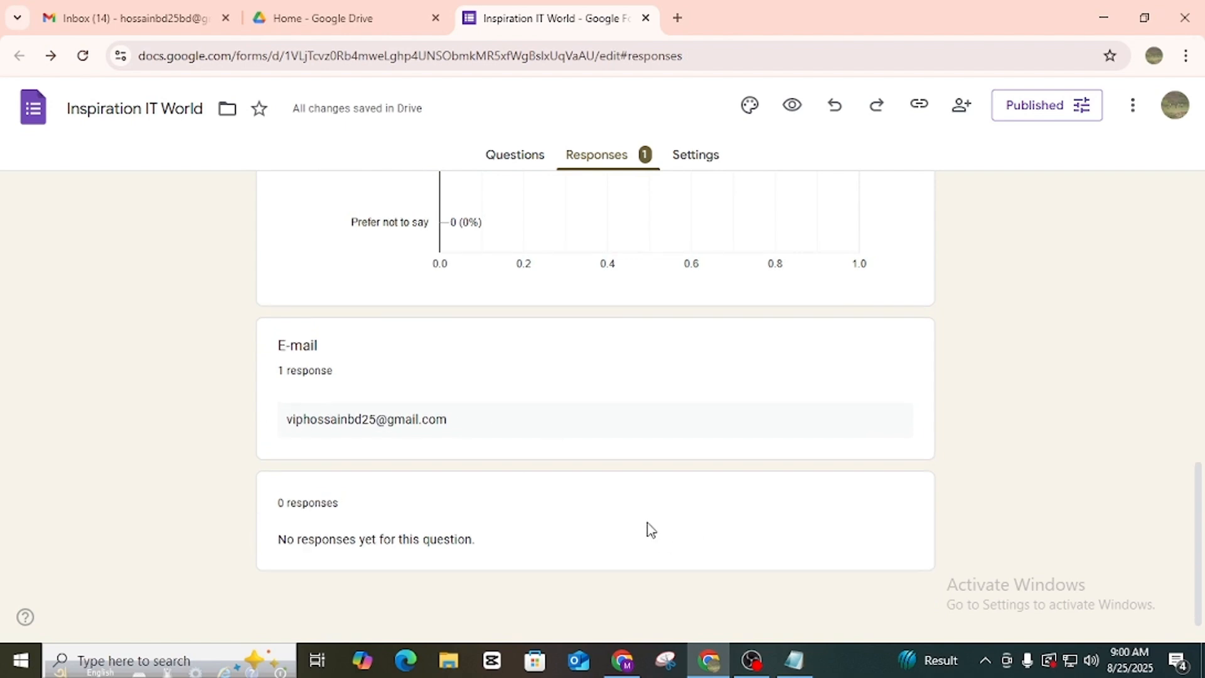
{"action": "scroll", "coordinate": [629, 527], "scroll_direction": "up", "scroll_amount": 15}
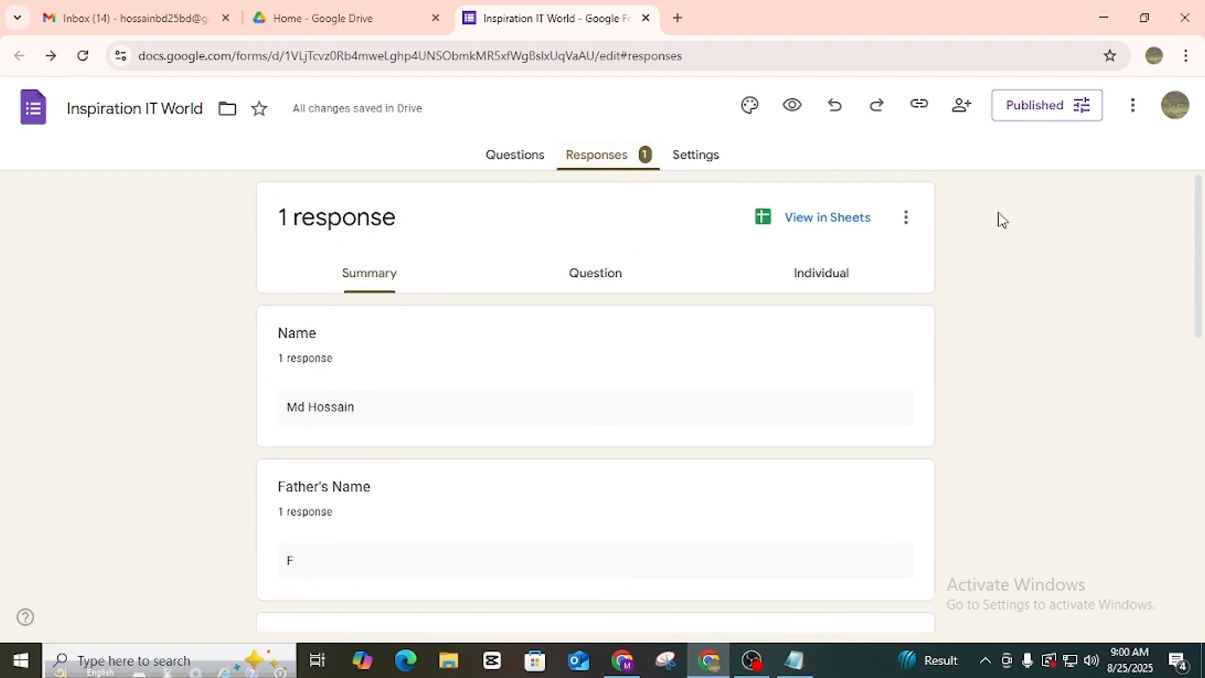
From Drive home, open the scholarship responses spreadsheet and close it again.
{"action": "left_click", "coordinate": [344, 18]}
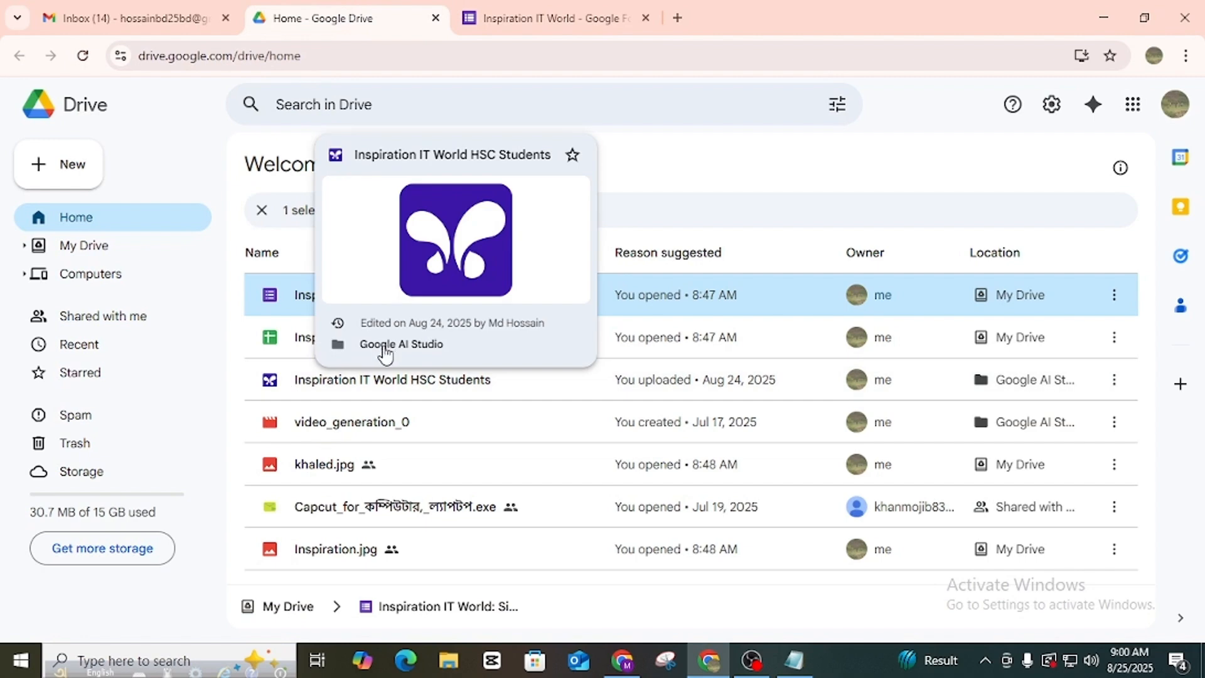
{"action": "double_click", "coordinate": [270, 340]}
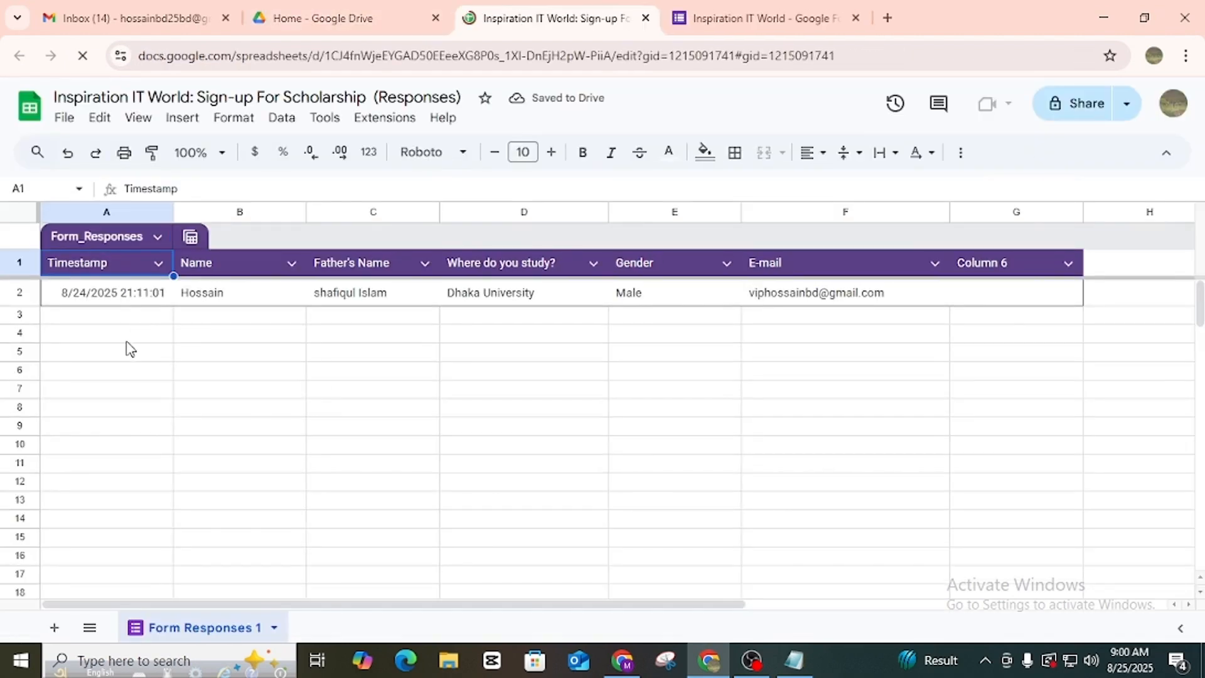
{"action": "left_click", "coordinate": [645, 17]}
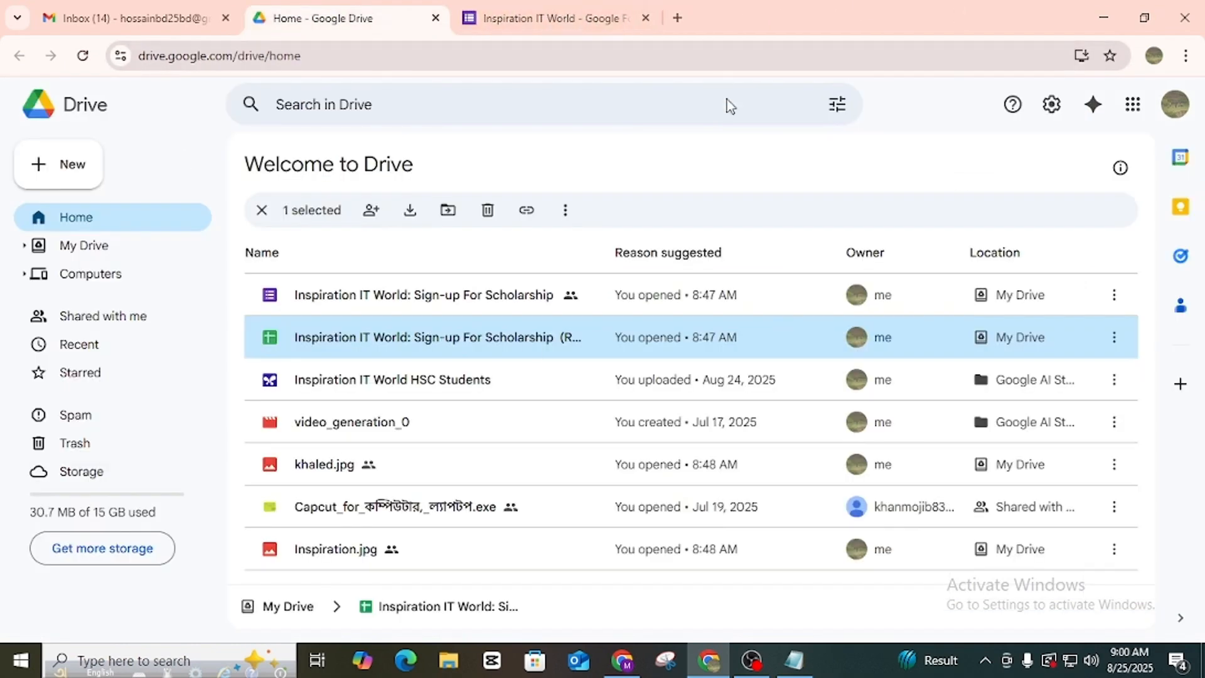